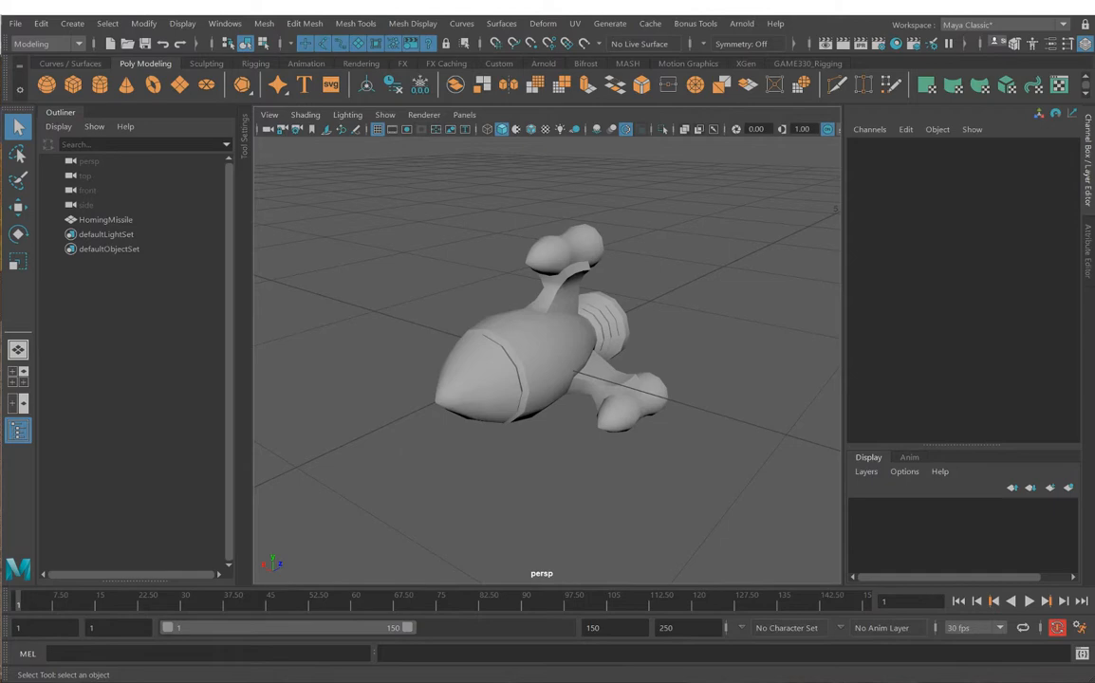
Step: Select the HomingMissile mesh and delete its construction history
{"action": "left_click", "coordinate": [507, 341]}
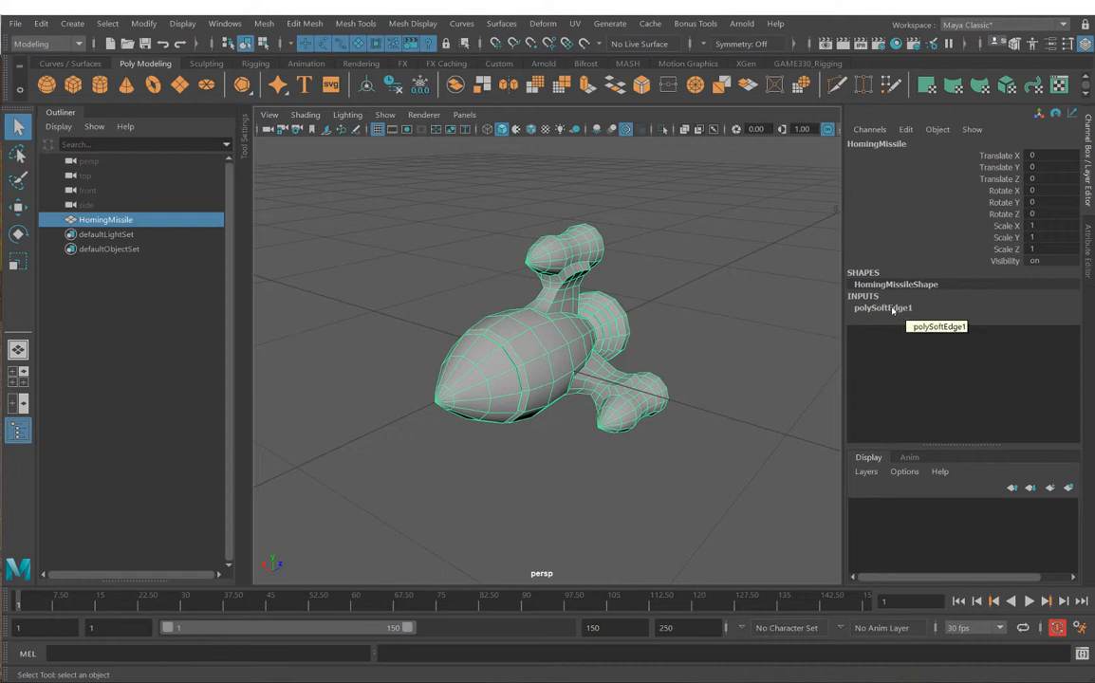
{"action": "key", "text": "alt+shift+d"}
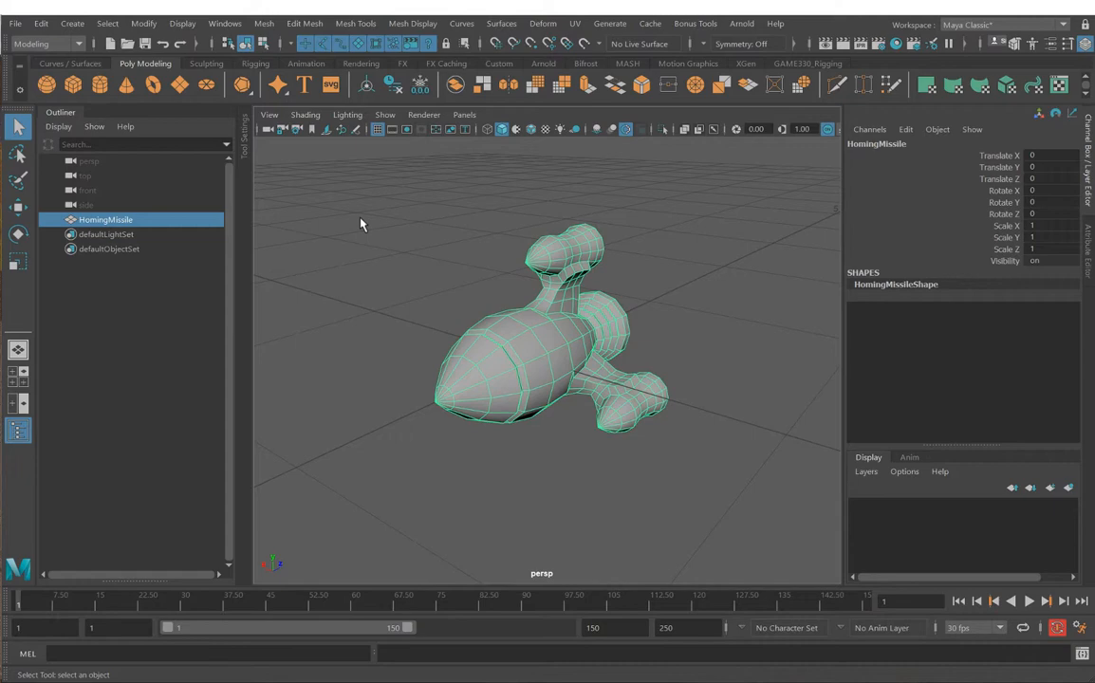
{"action": "left_click", "coordinate": [264, 24]}
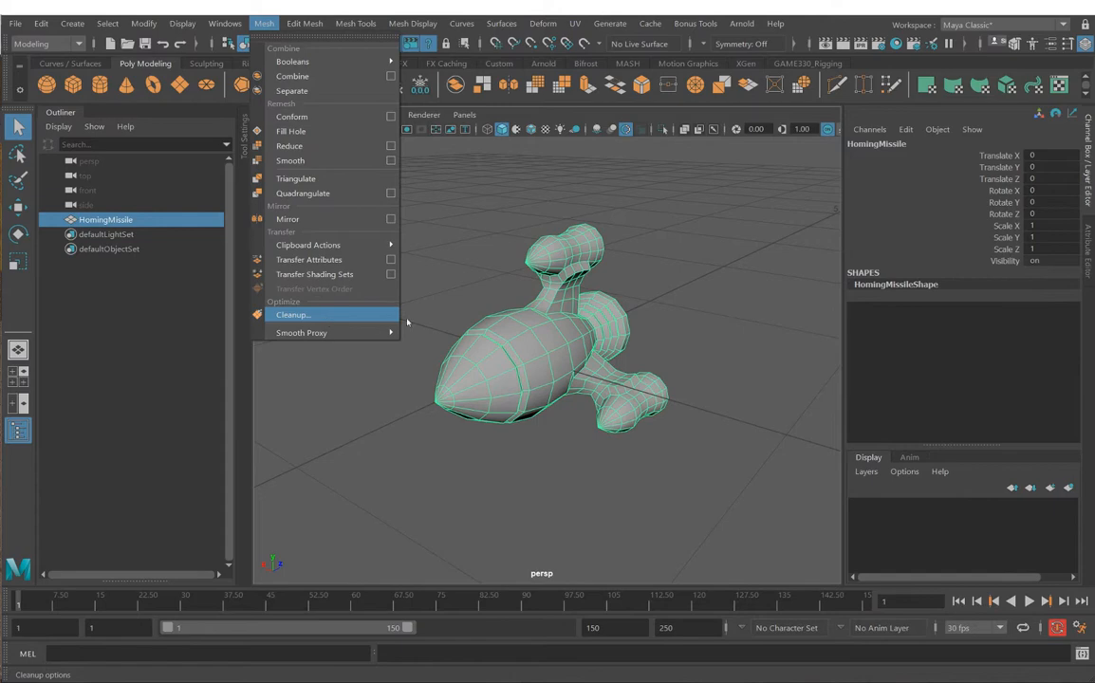
{"action": "left_click", "coordinate": [260, 24]}
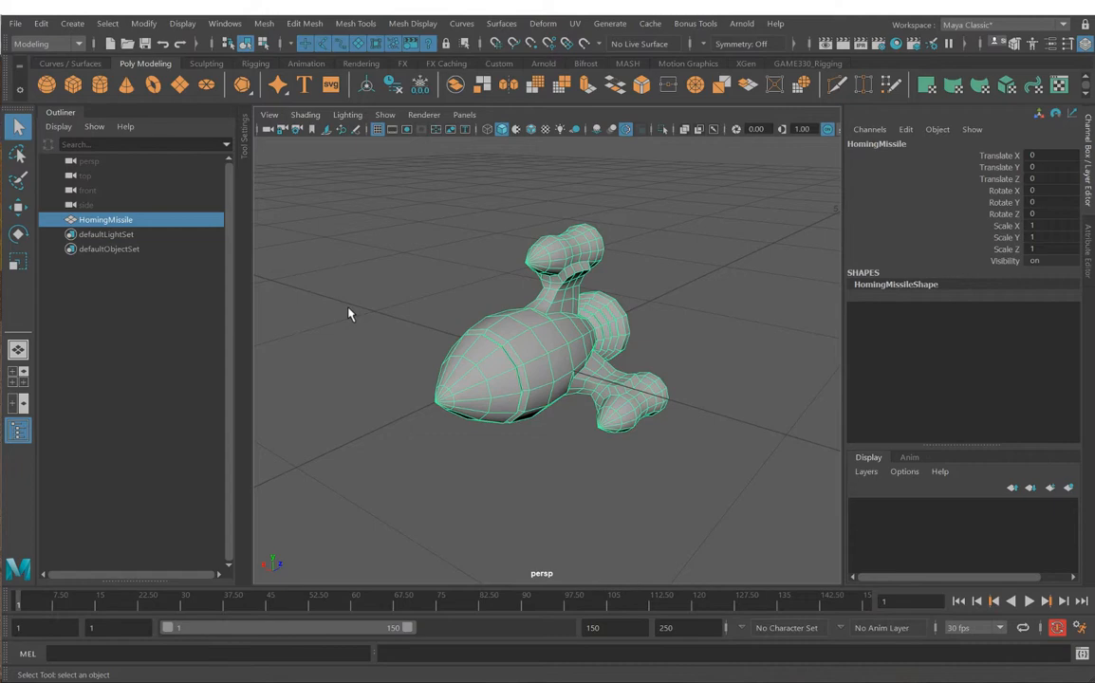
{"action": "left_click", "coordinate": [575, 24]}
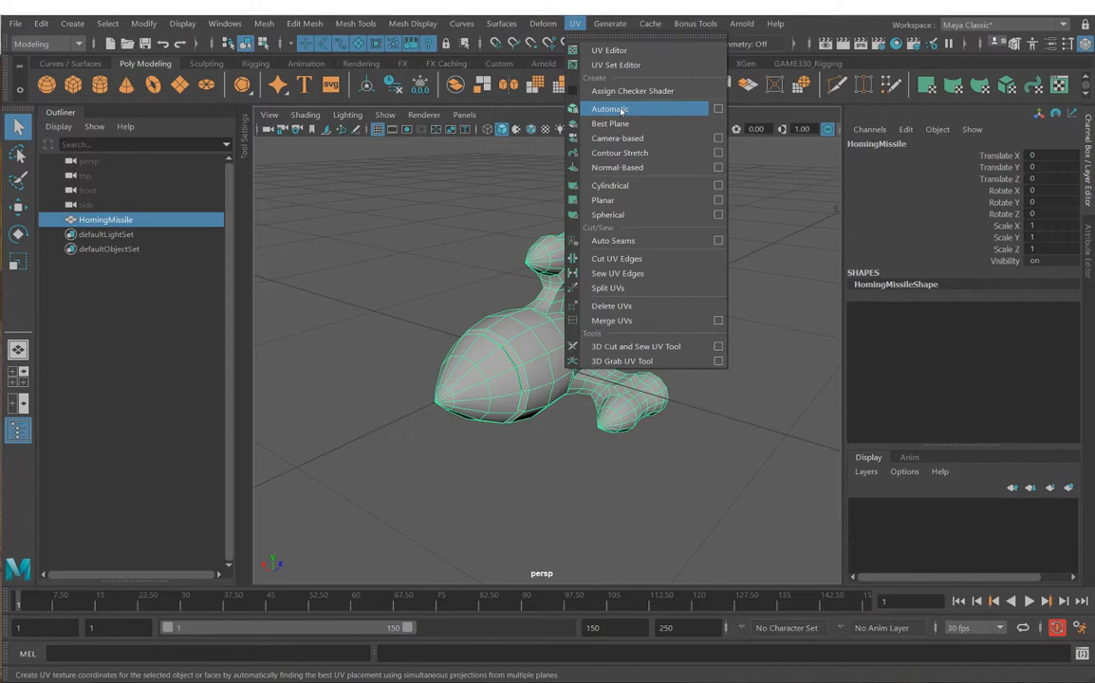
{"action": "left_click", "coordinate": [572, 28]}
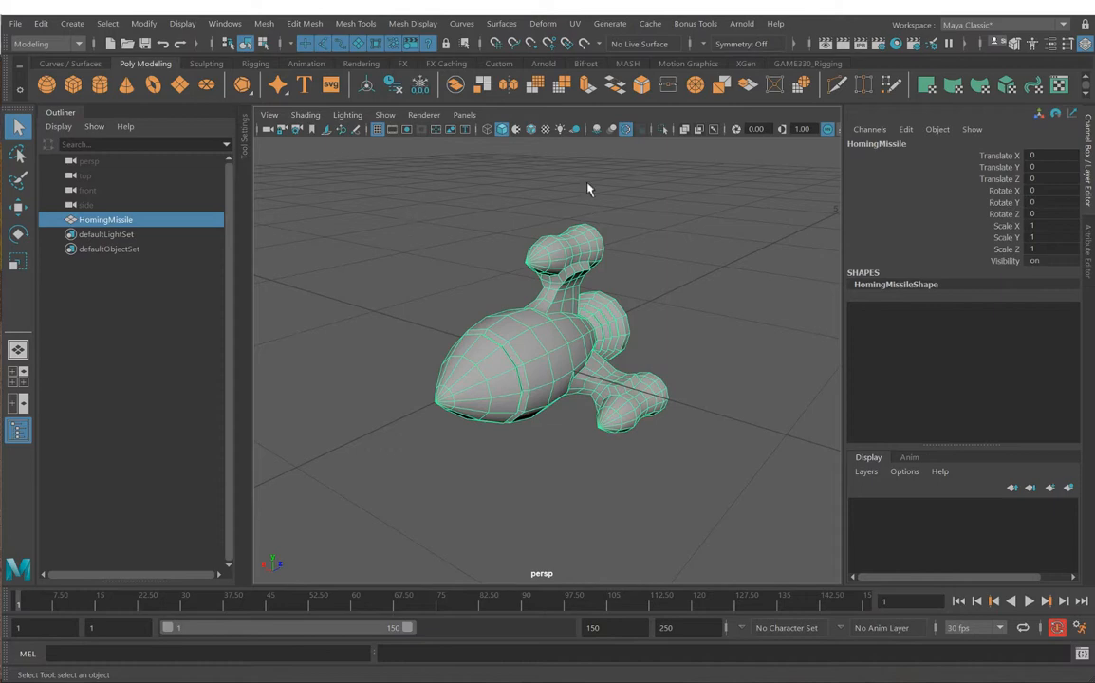
Step: Switch to the UV Editing workspace, enlarge the UV Editor area and frame the missile in the perspective view
{"action": "left_click", "coordinate": [983, 27]}
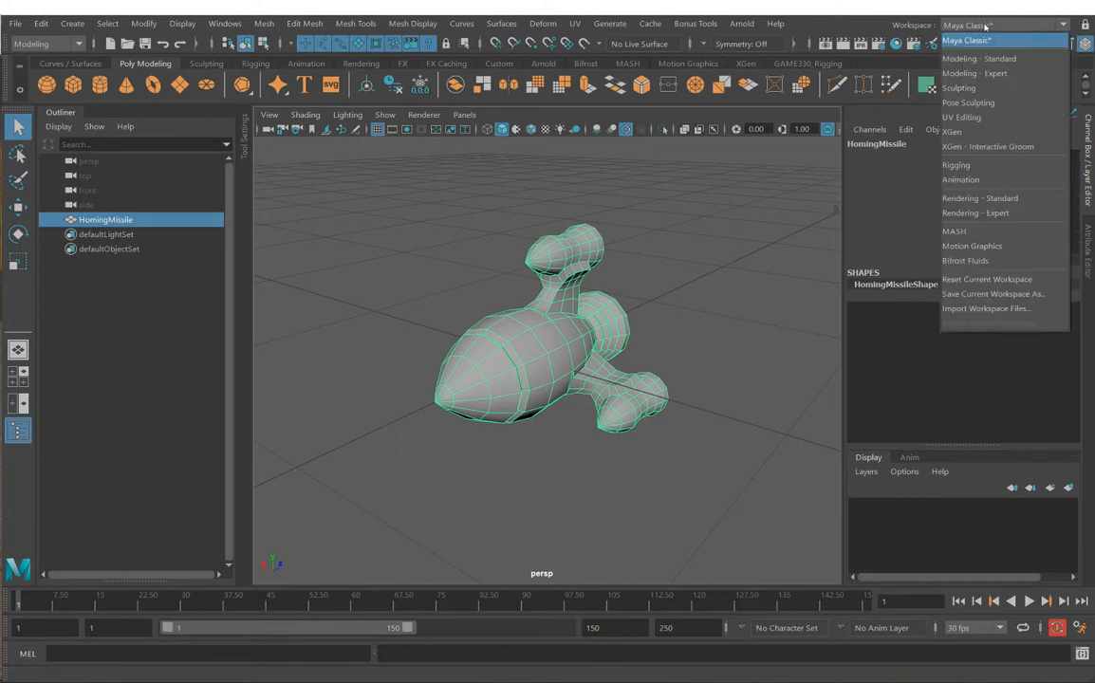
{"action": "left_click", "coordinate": [964, 117]}
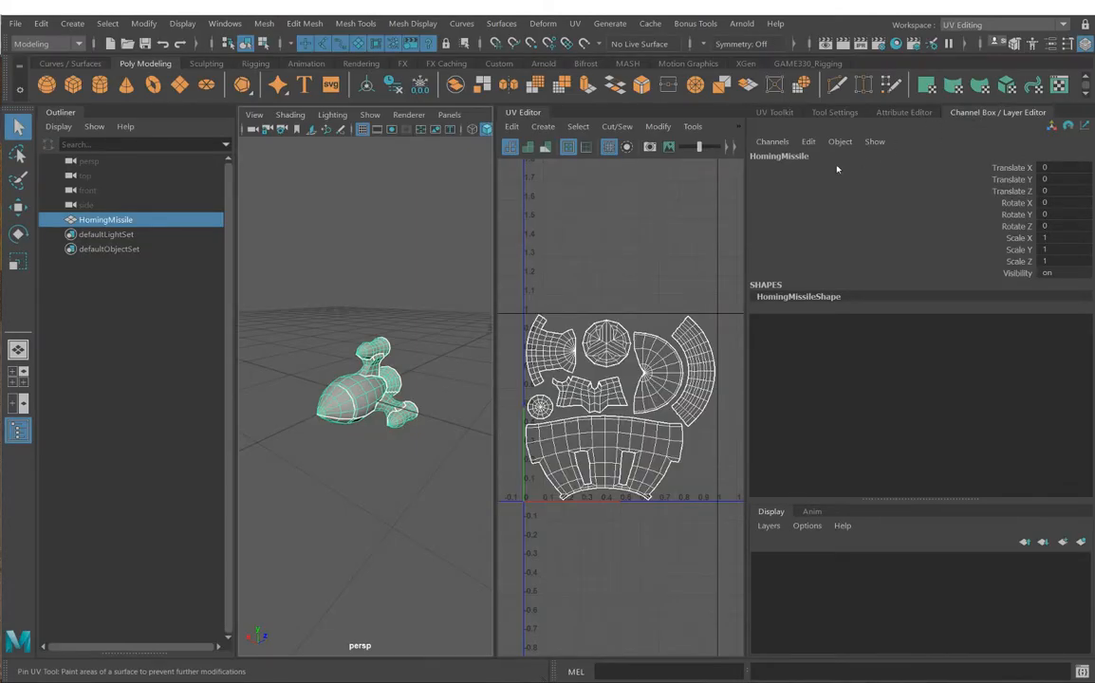
{"action": "left_click_drag", "start_coordinate": [747, 186], "coordinate": [809, 190]}
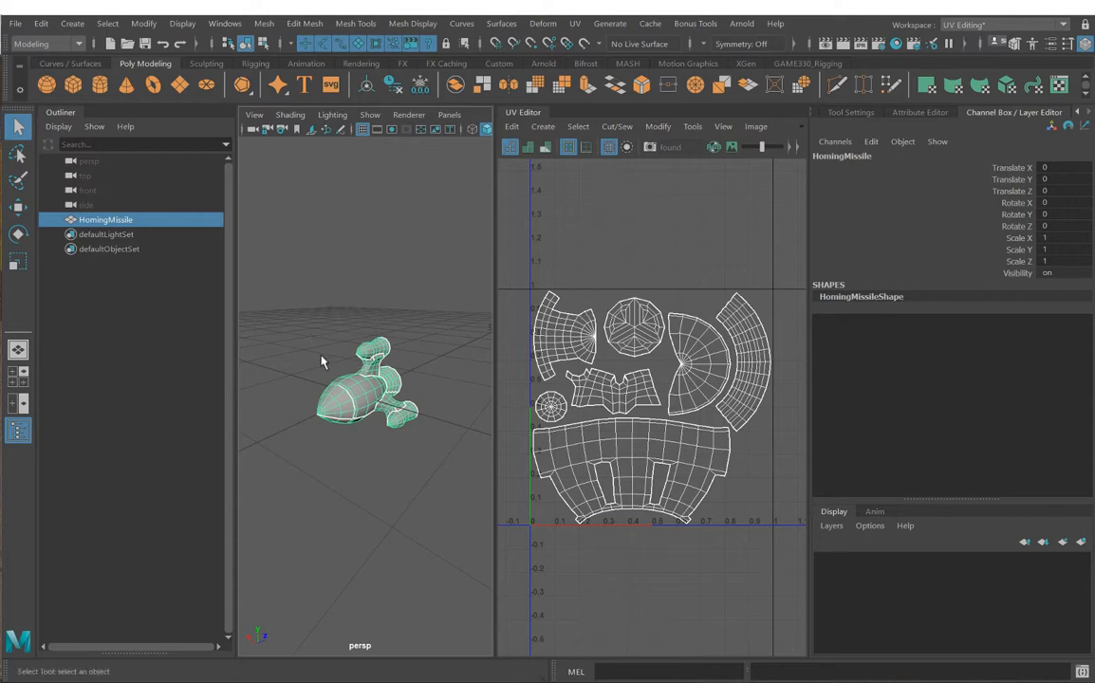
{"action": "left_click_drag", "start_coordinate": [239, 333], "coordinate": [199, 333]}
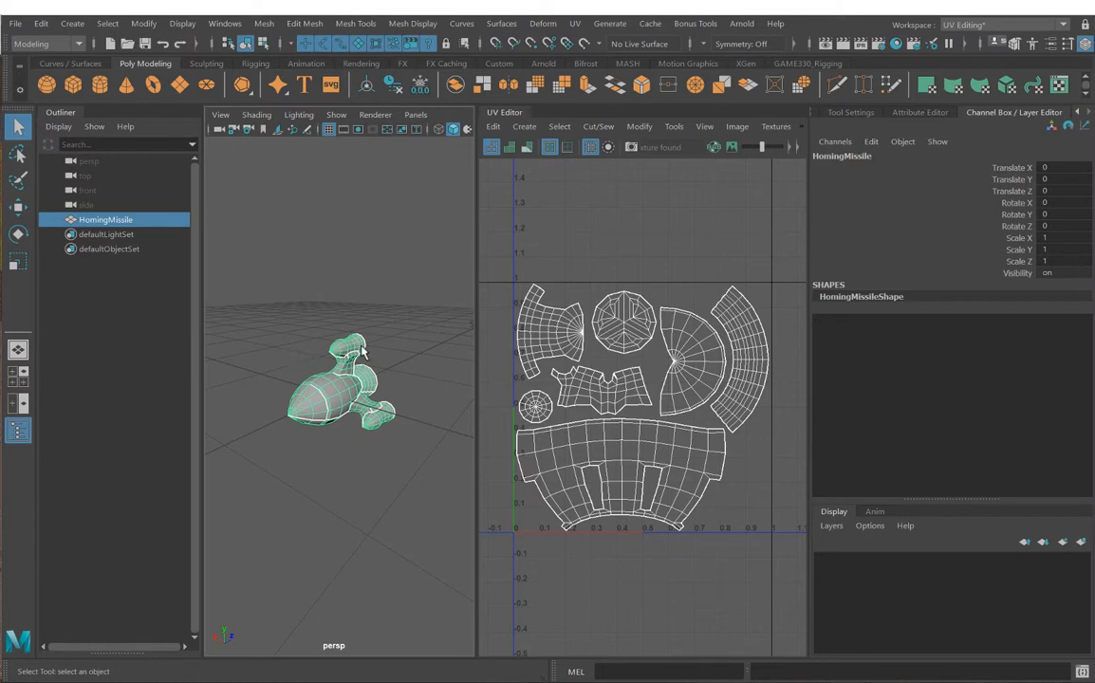
{"action": "key", "text": "f"}
{"action": "scroll", "coordinate": [408, 367], "scroll_direction": "down", "scroll_amount": 5}
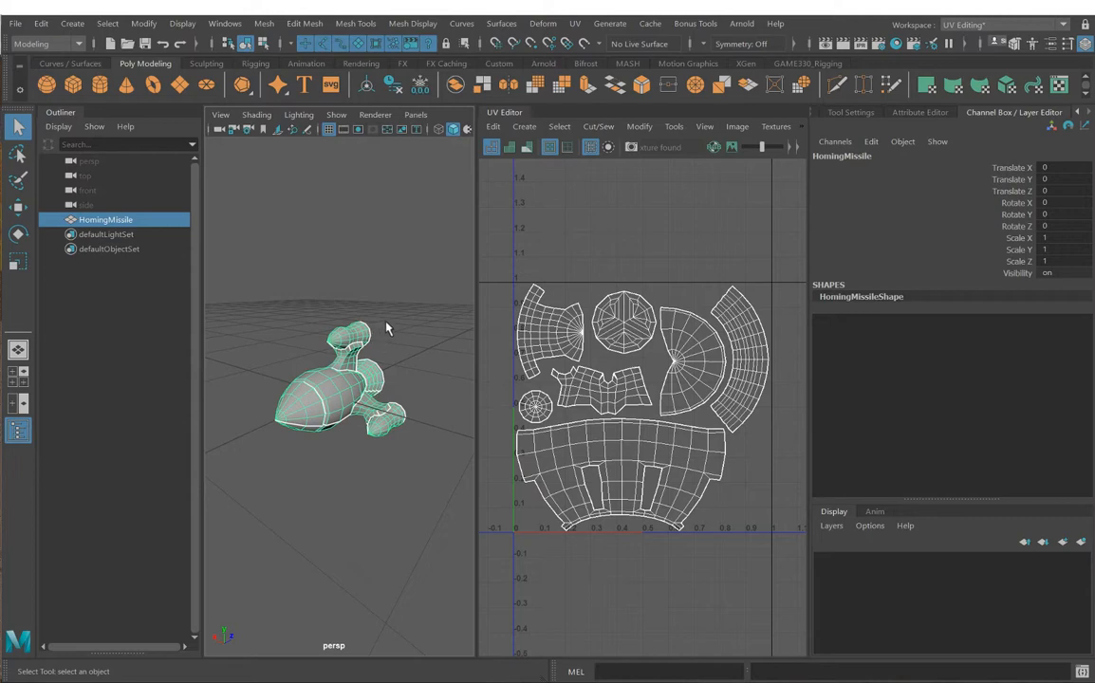
{"action": "left_click", "coordinate": [183, 24]}
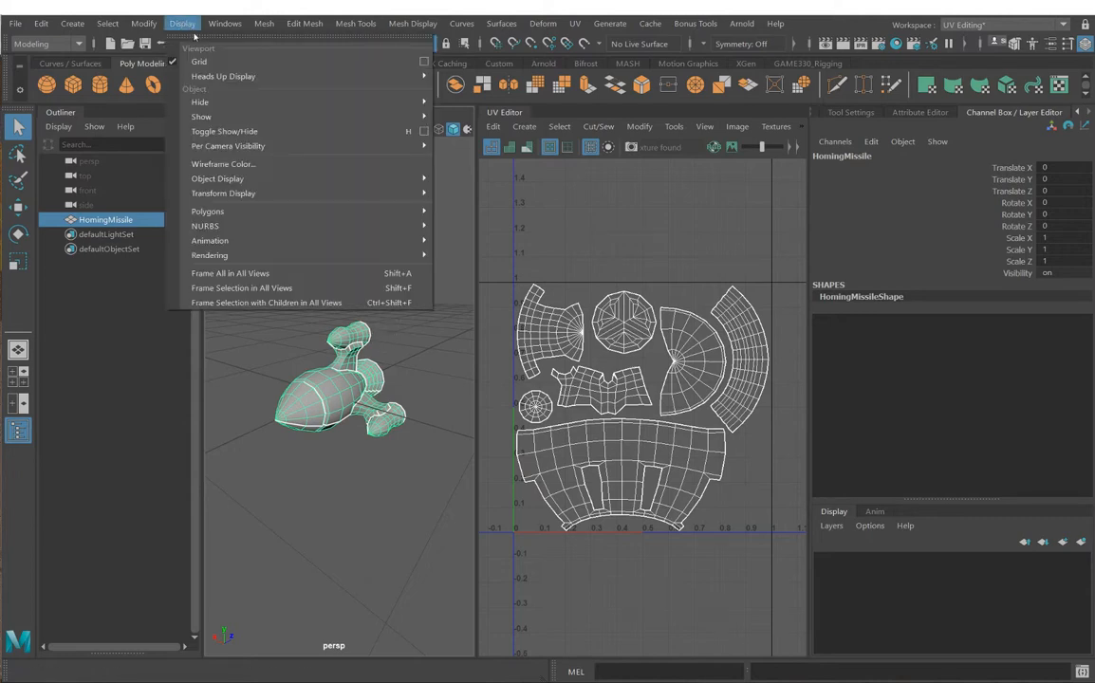
{"action": "mouse_move", "coordinate": [219, 211]}
{"action": "left_click", "coordinate": [314, 503]}
{"action": "left_click", "coordinate": [296, 343]}
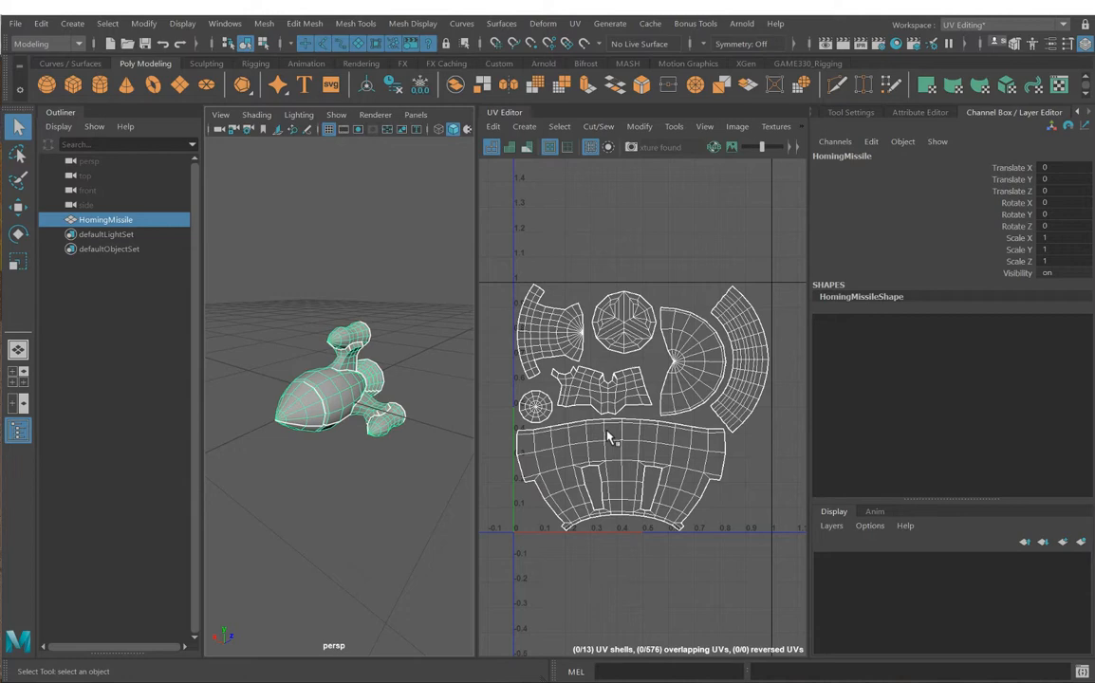
Step: Widen the UV Editor and apply the checker map to the missile's UVs
{"action": "left_click_drag", "start_coordinate": [809, 182], "coordinate": [860, 182]}
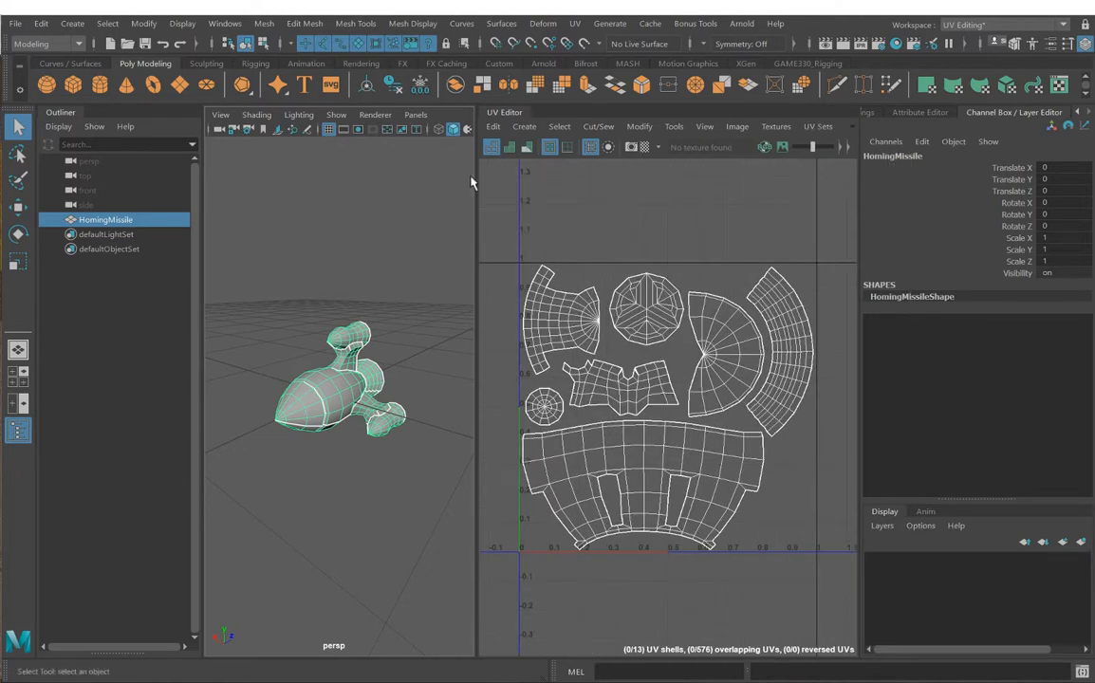
{"action": "left_click_drag", "start_coordinate": [474, 177], "coordinate": [462, 176]}
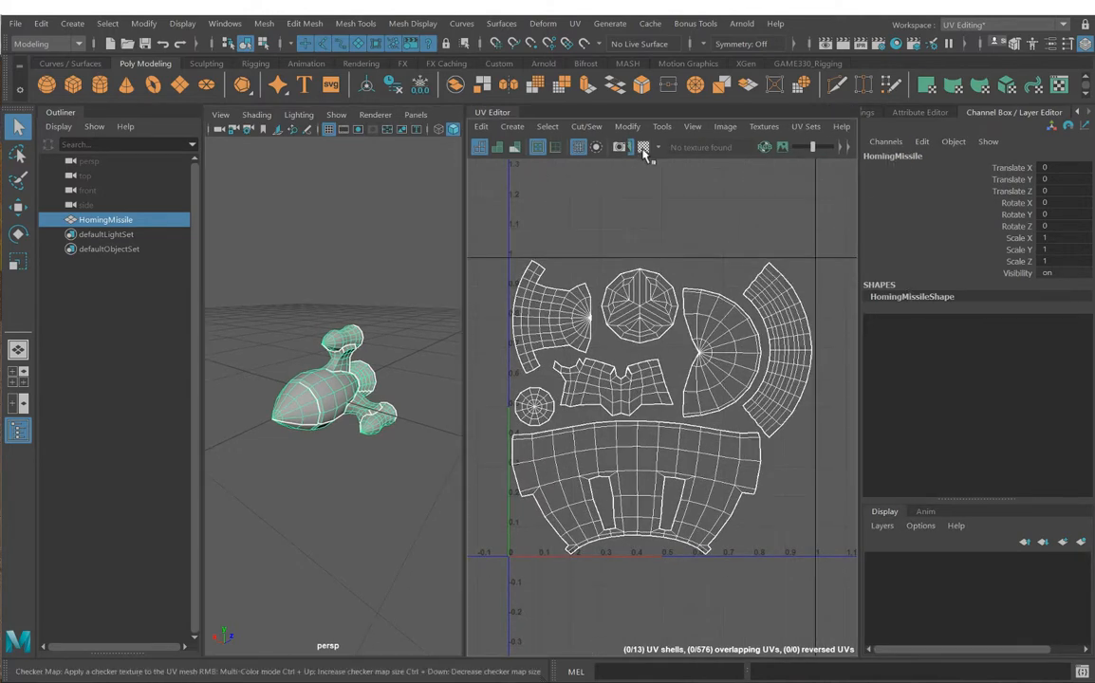
{"action": "left_click", "coordinate": [643, 148]}
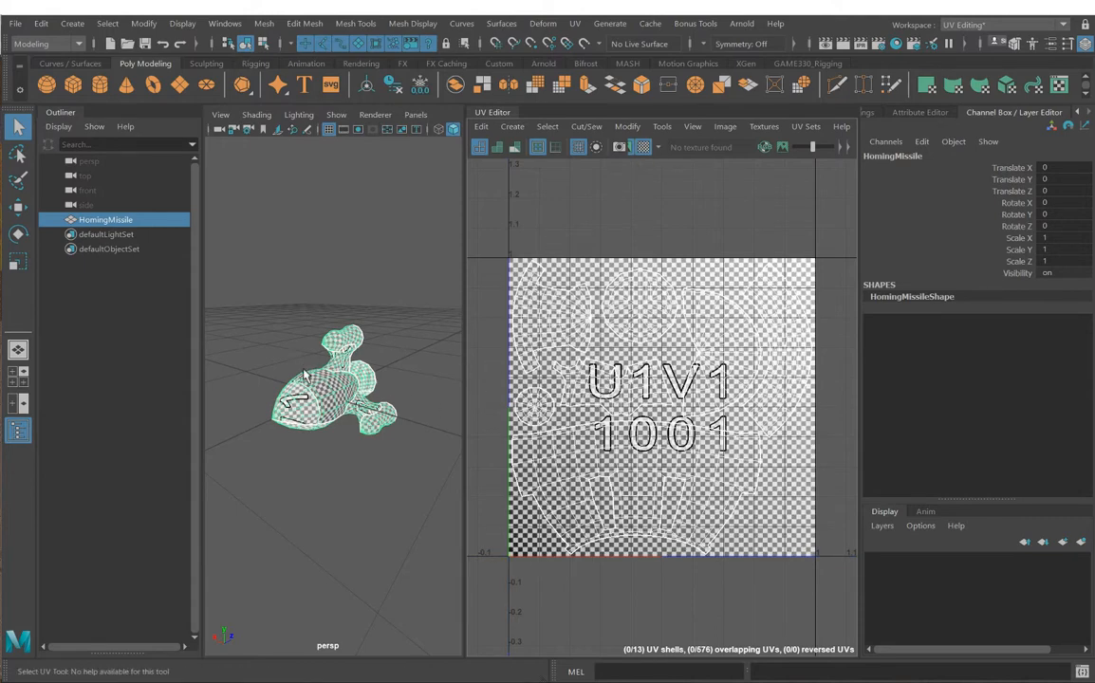
Step: Examine the checker pattern on the missile's nose, body, fins and rear end for stretching and uneven scale
{"action": "scroll", "coordinate": [276, 359], "scroll_direction": "up", "scroll_amount": 6}
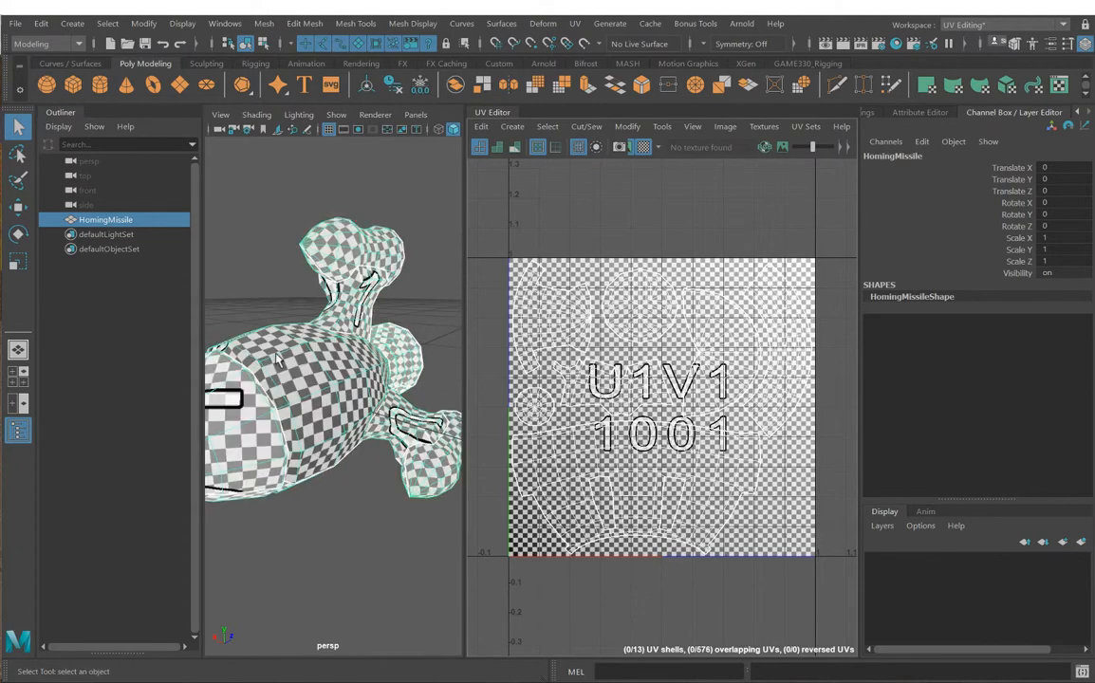
{"action": "scroll", "coordinate": [269, 351], "scroll_direction": "down", "scroll_amount": 5}
{"action": "left_click_drag", "start_coordinate": [202, 339], "coordinate": [171, 342]}
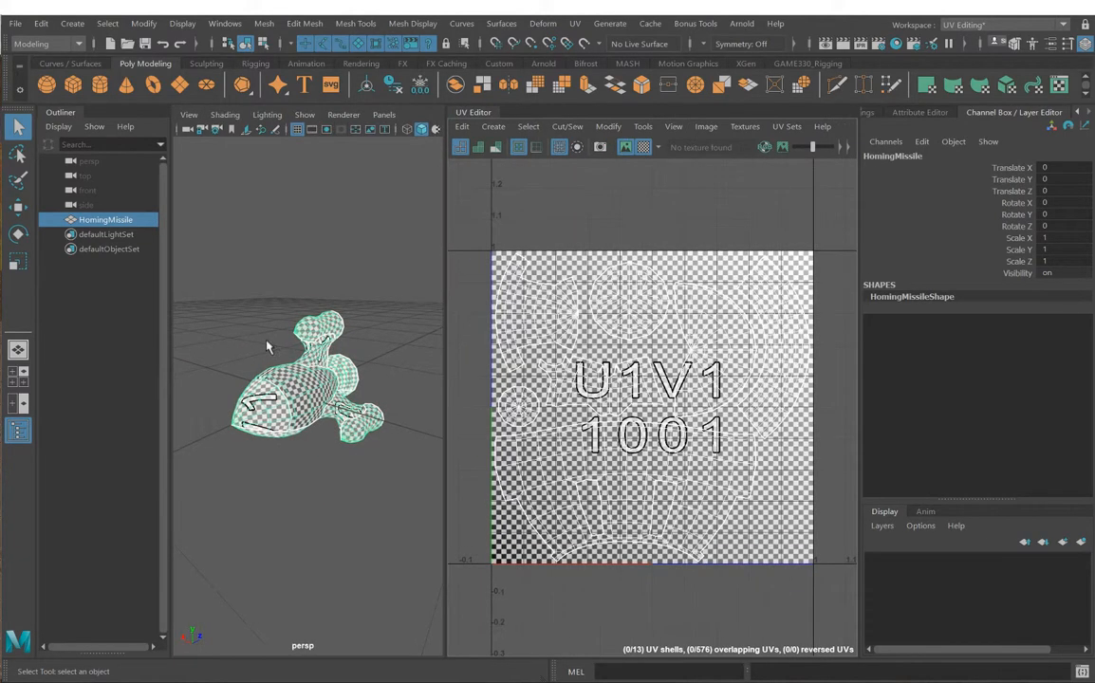
{"action": "left_click_drag", "start_coordinate": [268, 348], "coordinate": [318, 389], "text": "alt"}
{"action": "right_click_drag", "start_coordinate": [318, 389], "coordinate": [383, 436], "text": "alt"}
{"action": "left_click_drag", "start_coordinate": [383, 435], "coordinate": [365, 349], "text": "alt"}
{"action": "left_click_drag", "start_coordinate": [504, 371], "coordinate": [433, 371], "text": "alt"}
{"action": "mouse_move", "coordinate": [319, 378]}
{"action": "right_mouse_down", "text": "alt"}
{"action": "mouse_move", "coordinate": [325, 386]}
{"action": "mouse_move", "coordinate": [320, 367]}
{"action": "right_mouse_up", "text": "alt"}
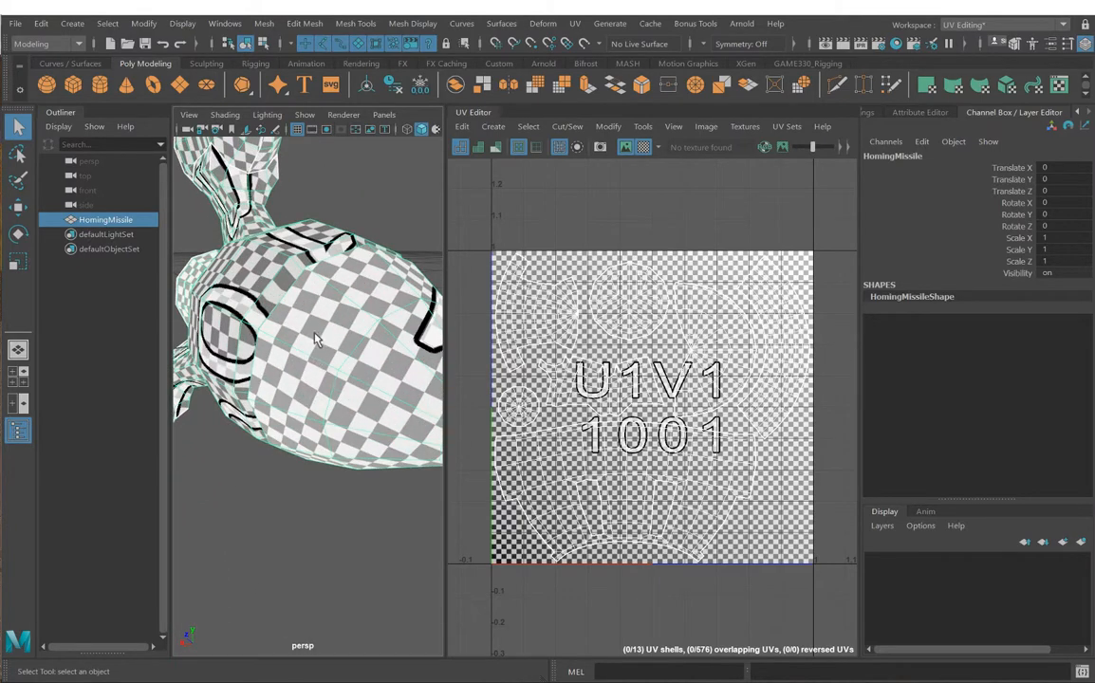
{"action": "left_click_drag", "start_coordinate": [296, 339], "coordinate": [328, 334], "text": "alt"}
{"action": "right_click_drag", "start_coordinate": [328, 334], "coordinate": [337, 347], "text": "alt"}
{"action": "left_click_drag", "start_coordinate": [336, 346], "coordinate": [423, 378], "text": "alt"}
{"action": "right_click_drag", "start_coordinate": [424, 378], "coordinate": [279, 349], "text": "alt"}
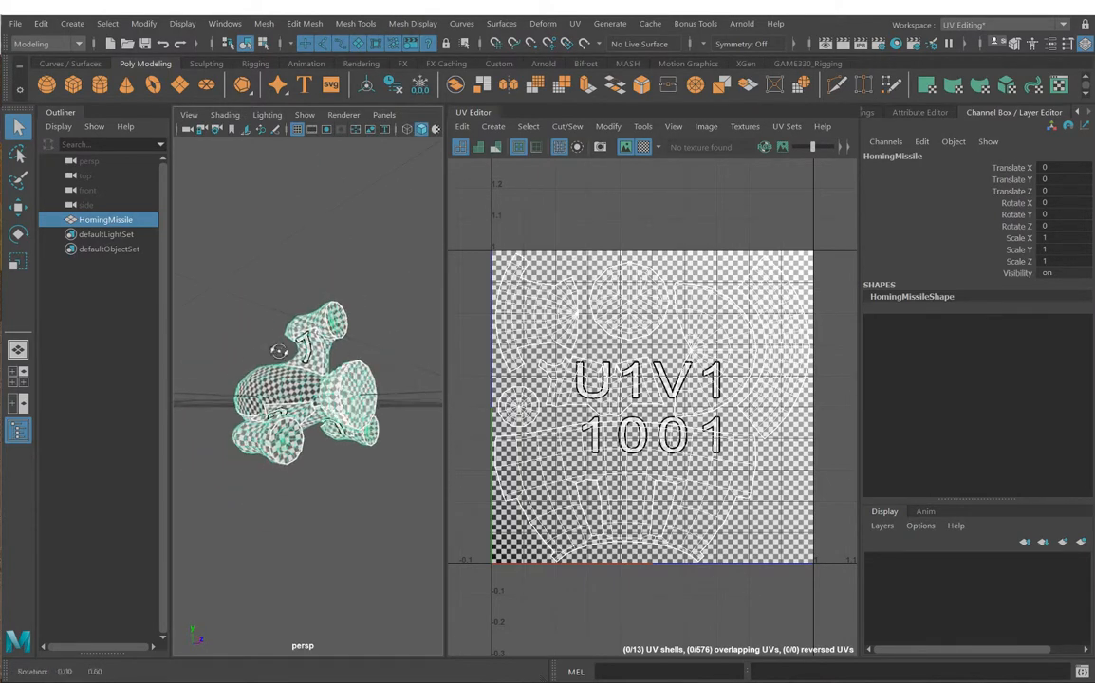
{"action": "left_click_drag", "start_coordinate": [279, 349], "coordinate": [334, 387], "text": "alt"}
{"action": "mouse_move", "coordinate": [334, 387]}
{"action": "right_mouse_down", "text": "alt"}
{"action": "mouse_move", "coordinate": [316, 388]}
{"action": "mouse_move", "coordinate": [346, 406]}
{"action": "right_mouse_up", "text": "alt"}
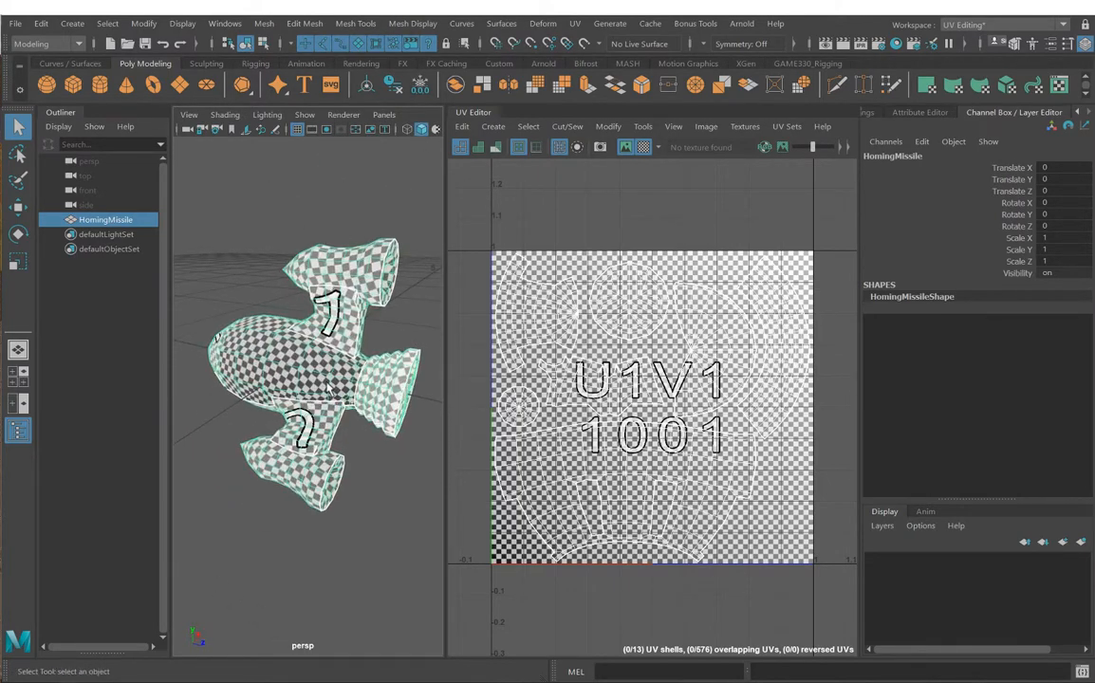
{"action": "left_click_drag", "start_coordinate": [285, 334], "coordinate": [273, 285], "text": "alt"}
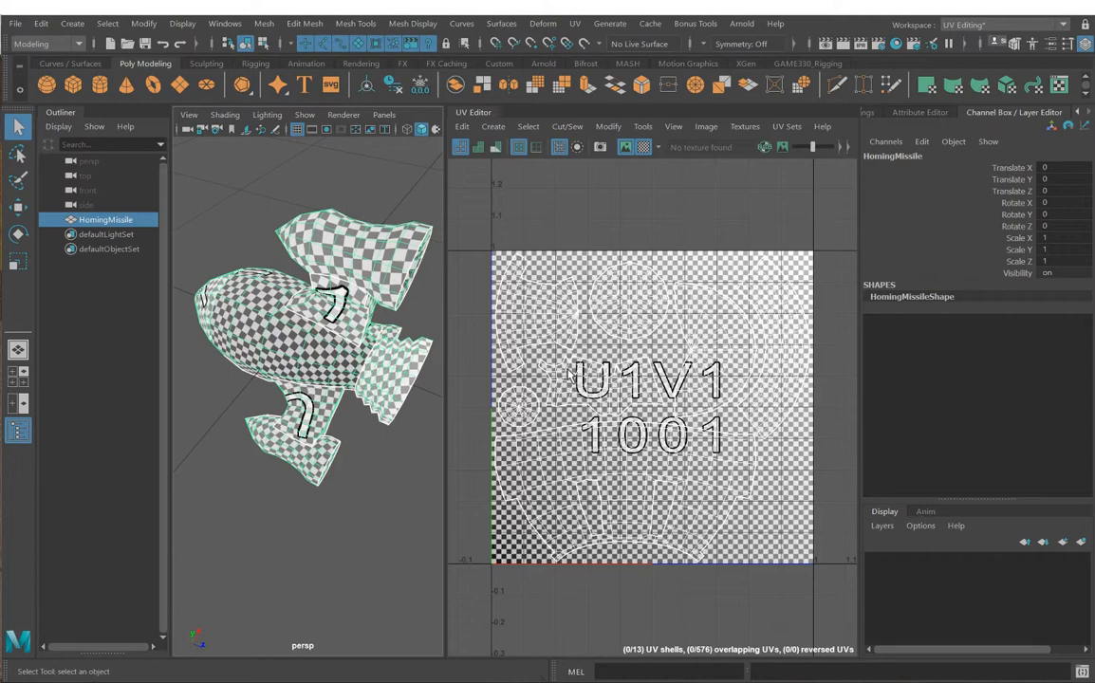
{"action": "left_click_drag", "start_coordinate": [320, 305], "coordinate": [260, 287], "text": "alt"}
{"action": "mouse_move", "coordinate": [260, 288]}
{"action": "right_mouse_down", "text": "alt"}
{"action": "mouse_move", "coordinate": [279, 303]}
{"action": "mouse_move", "coordinate": [270, 291]}
{"action": "right_mouse_up", "text": "alt"}
{"action": "left_click_drag", "start_coordinate": [281, 300], "coordinate": [297, 294], "text": "alt"}
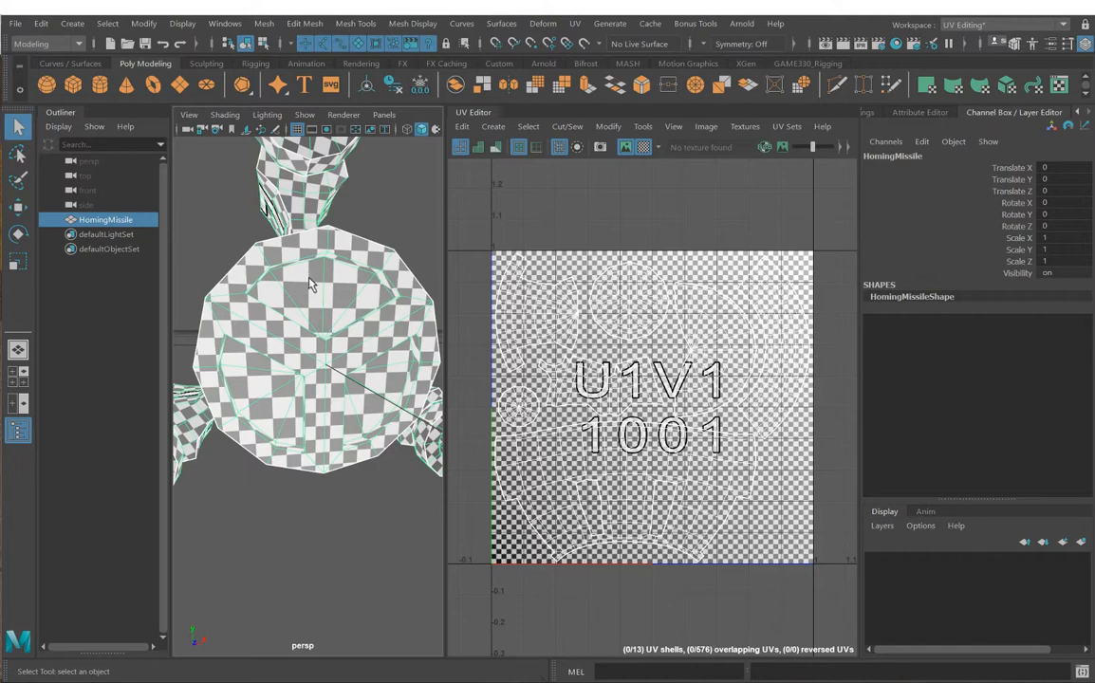
{"action": "right_click_drag", "start_coordinate": [313, 289], "coordinate": [281, 310], "text": "alt"}
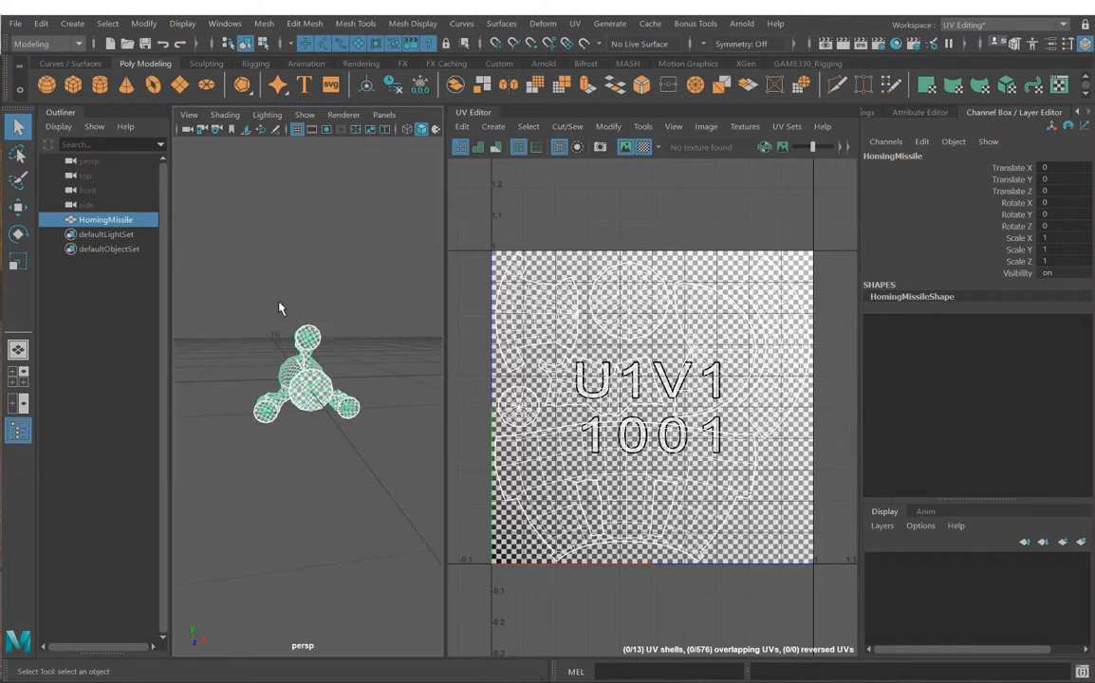
Step: Apply a camera-based UV projection to the missile from a three-quarter front view and clear the selection
{"action": "left_click_drag", "start_coordinate": [281, 310], "coordinate": [375, 365], "text": "alt"}
{"action": "left_click_drag", "start_coordinate": [308, 365], "coordinate": [308, 368], "text": "alt"}
{"action": "right_click_drag", "start_coordinate": [309, 369], "coordinate": [337, 376], "text": "alt"}
{"action": "middle_click_drag", "start_coordinate": [331, 368], "coordinate": [327, 365], "text": "alt"}
{"action": "middle_click_drag", "start_coordinate": [289, 304], "coordinate": [311, 309], "text": "alt"}
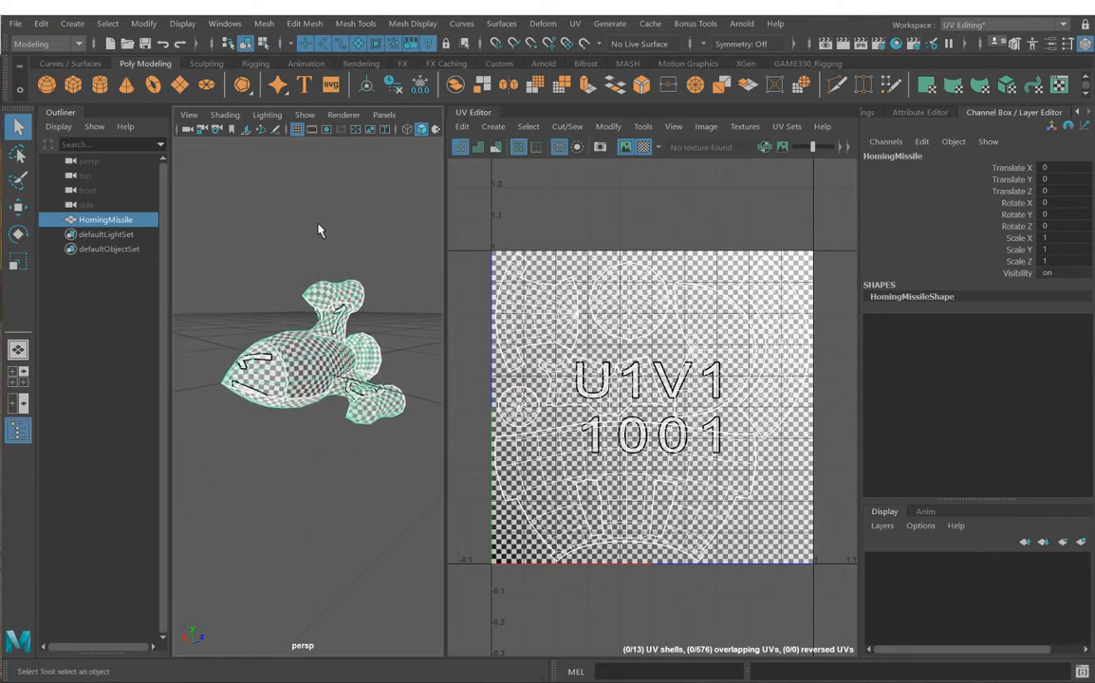
{"action": "left_click_drag", "start_coordinate": [318, 233], "coordinate": [313, 231], "text": "alt"}
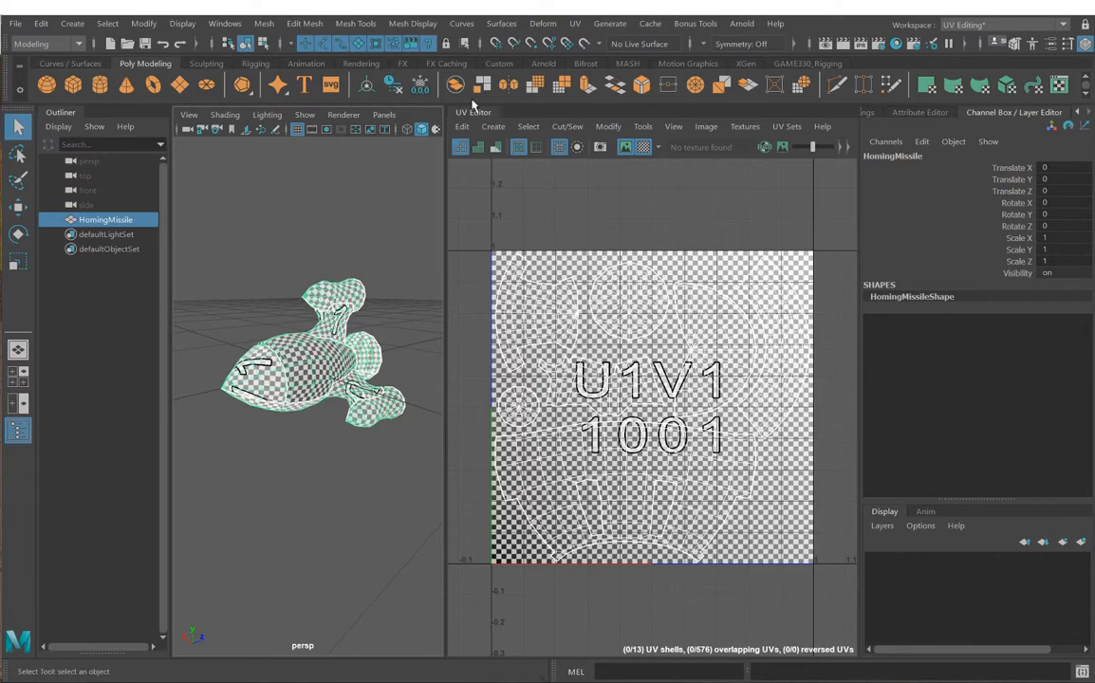
{"action": "left_click", "coordinate": [575, 23]}
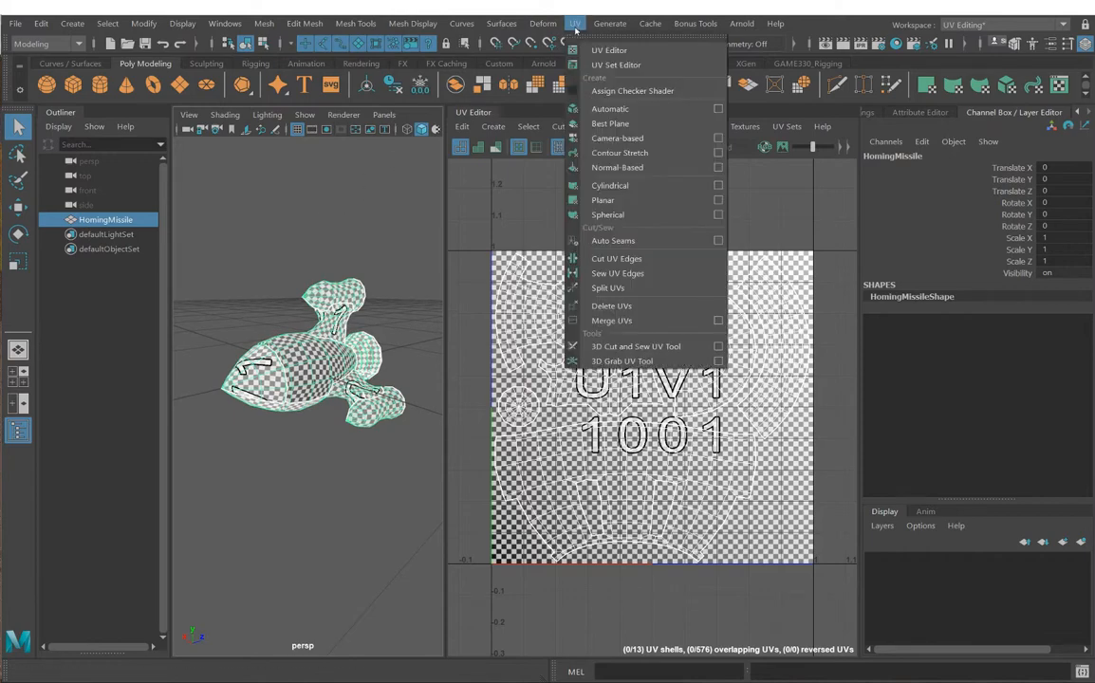
{"action": "left_click", "coordinate": [617, 138]}
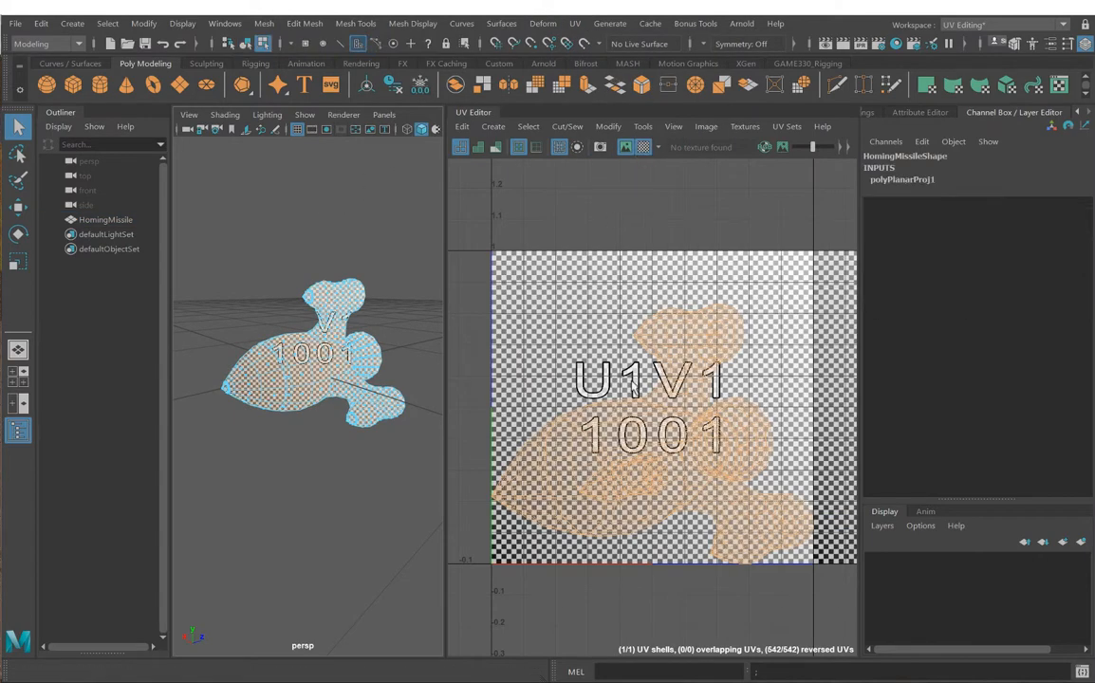
{"action": "left_click", "coordinate": [402, 308]}
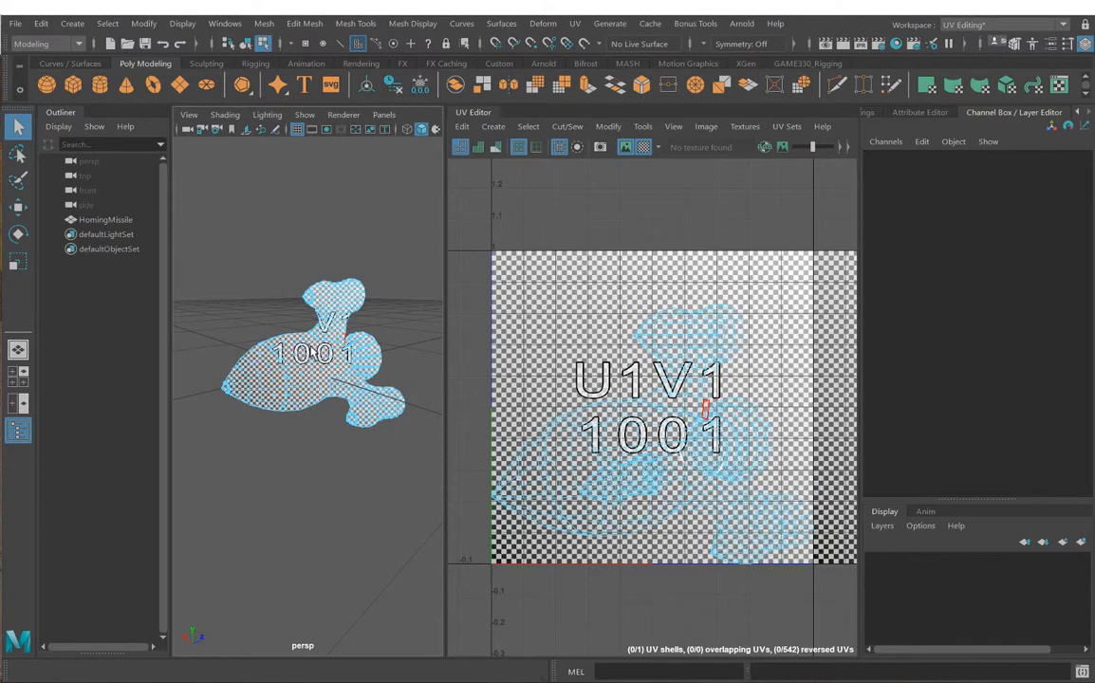
Step: Inspect the projected checker pattern on the missile from other angles and return to object selection mode
{"action": "left_click_drag", "start_coordinate": [277, 313], "coordinate": [304, 368], "text": "alt"}
{"action": "scroll", "coordinate": [388, 368], "scroll_direction": "up", "scroll_amount": 8}
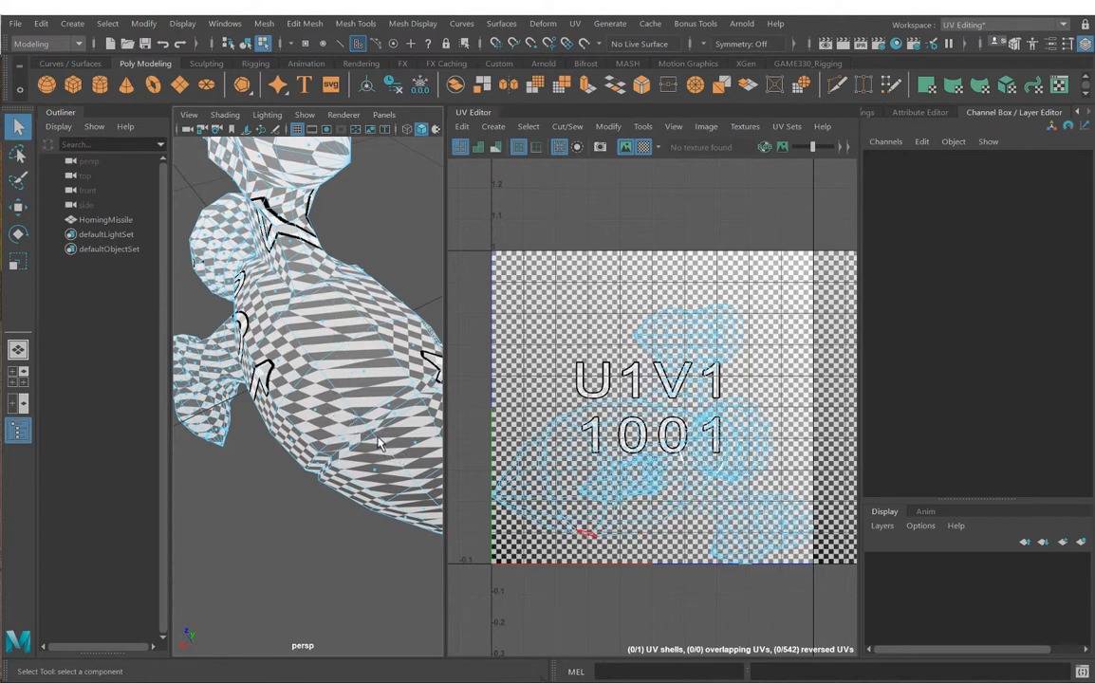
{"action": "mouse_move", "coordinate": [261, 346]}
{"action": "left_mouse_down", "text": "alt"}
{"action": "mouse_move", "coordinate": [502, 361]}
{"action": "mouse_move", "coordinate": [365, 367]}
{"action": "mouse_move", "coordinate": [399, 372]}
{"action": "mouse_move", "coordinate": [280, 400]}
{"action": "mouse_move", "coordinate": [181, 387]}
{"action": "mouse_move", "coordinate": [254, 362]}
{"action": "left_mouse_up", "text": "alt"}
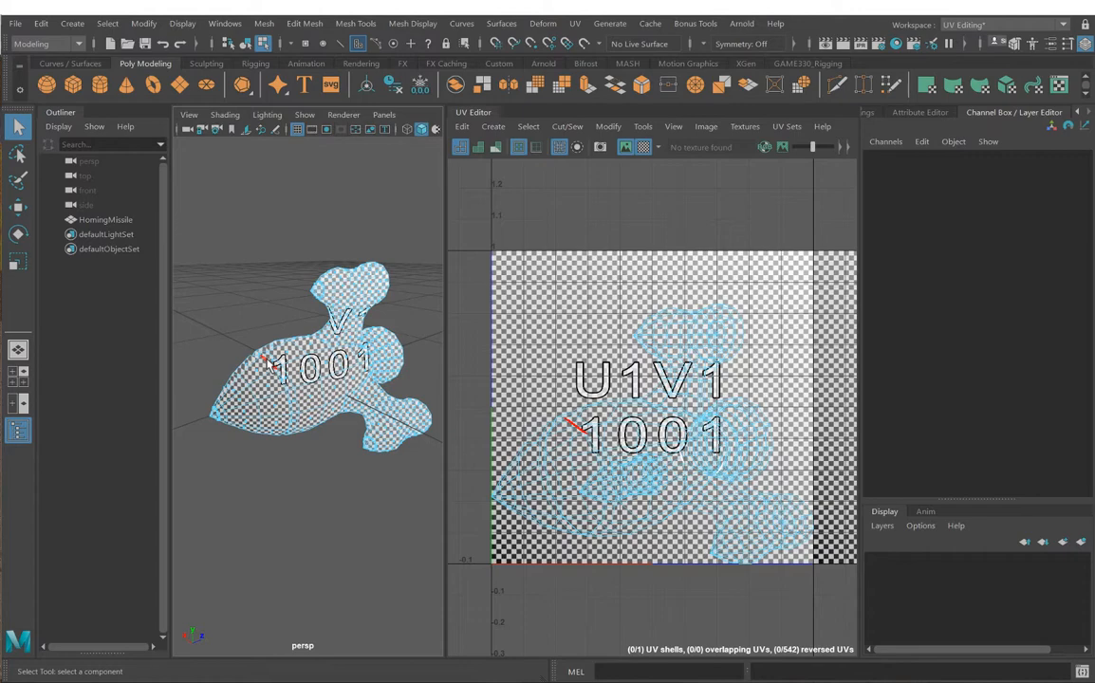
{"action": "key", "text": "F8"}
{"action": "left_click", "coordinate": [233, 361]}
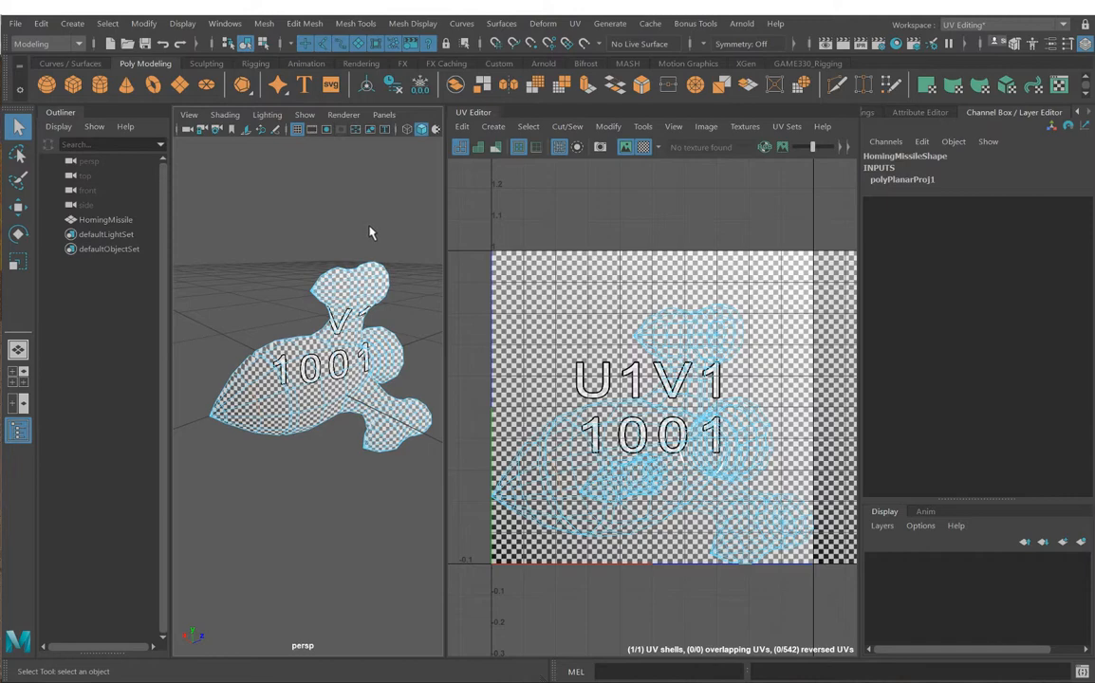
{"action": "left_click", "coordinate": [694, 23]}
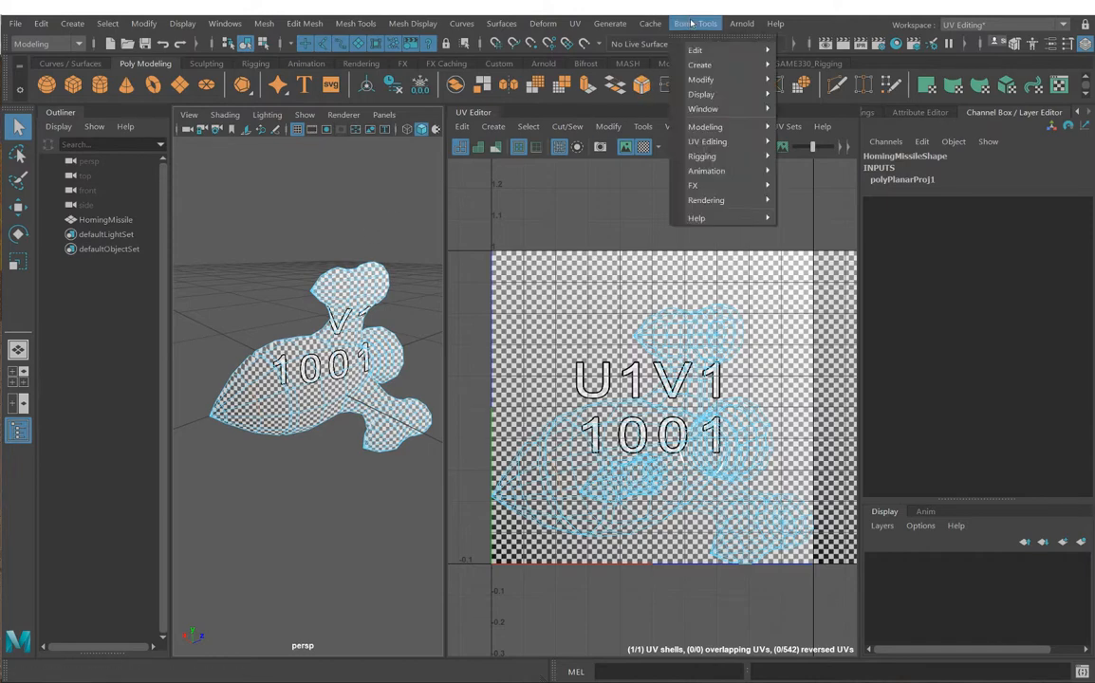
{"action": "mouse_move", "coordinate": [717, 144]}
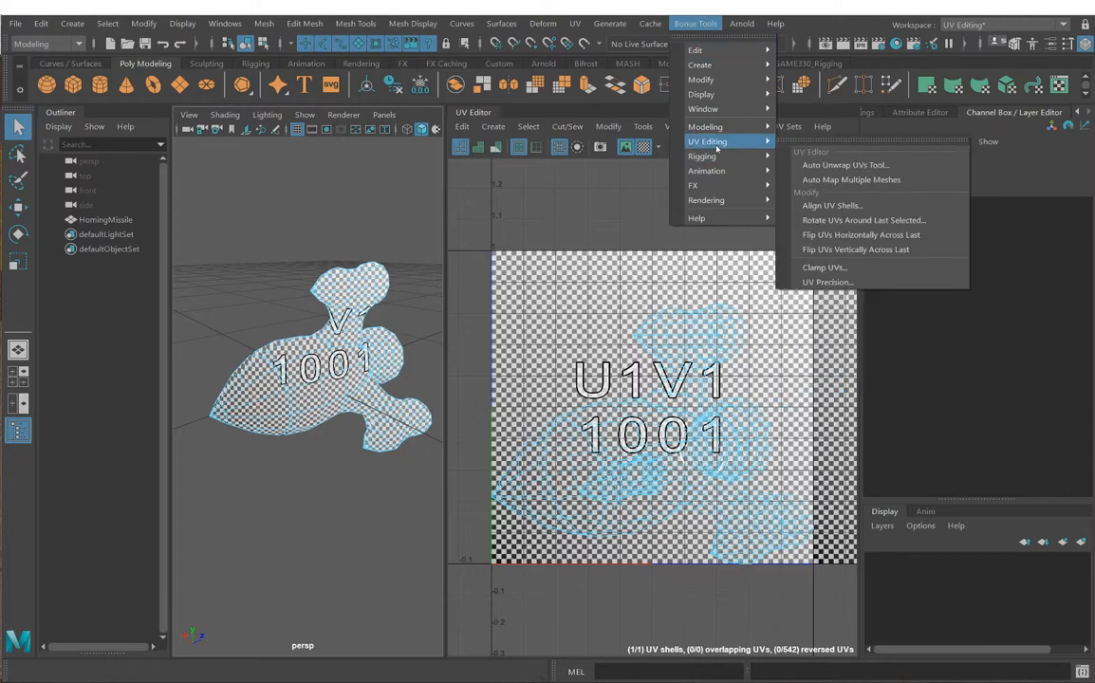
{"action": "left_click", "coordinate": [699, 27]}
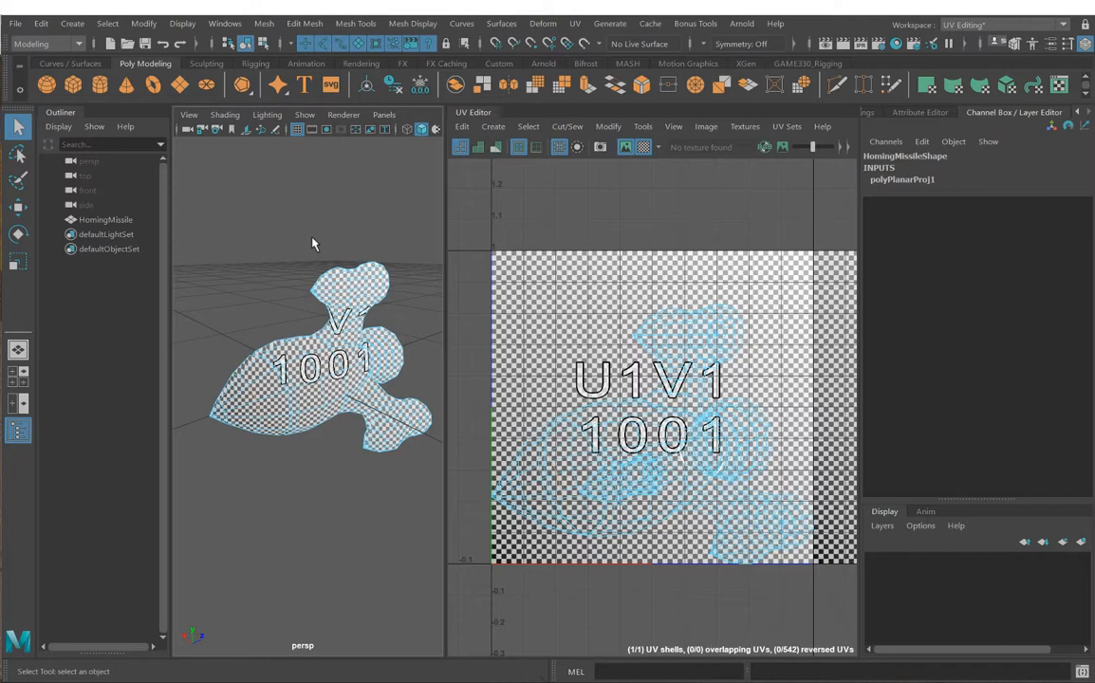
Step: Activate the 3D Cut and Sew UV Tool and show its settings with the list of keyboard and mouse shortcuts
{"action": "left_click", "coordinate": [575, 23]}
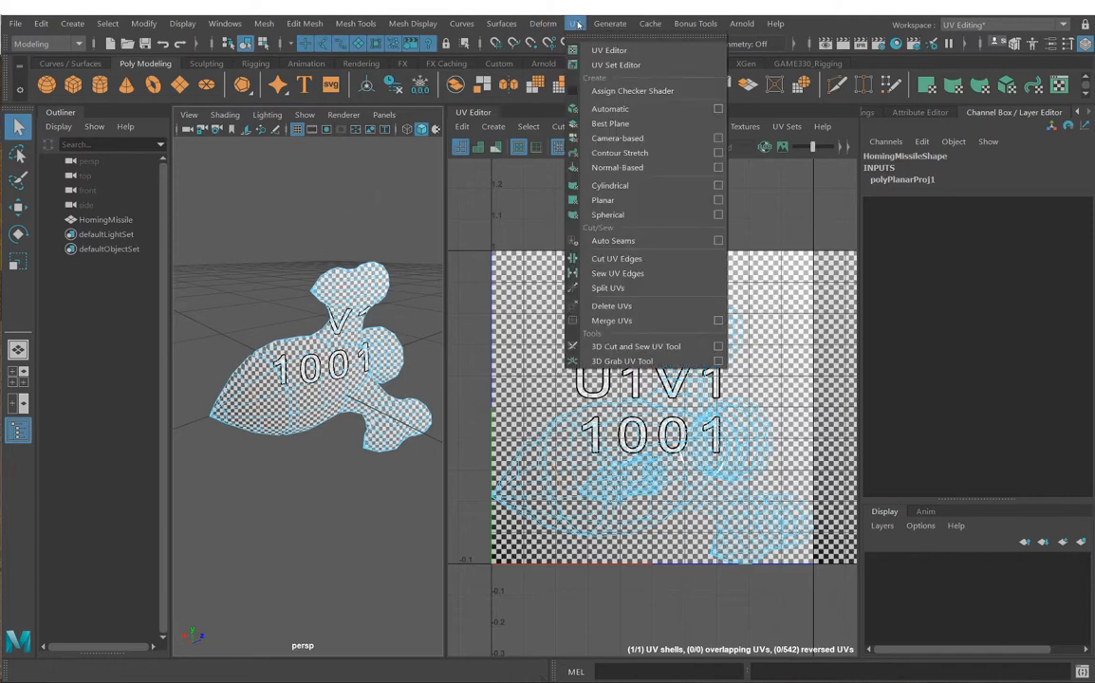
{"action": "left_click", "coordinate": [670, 348]}
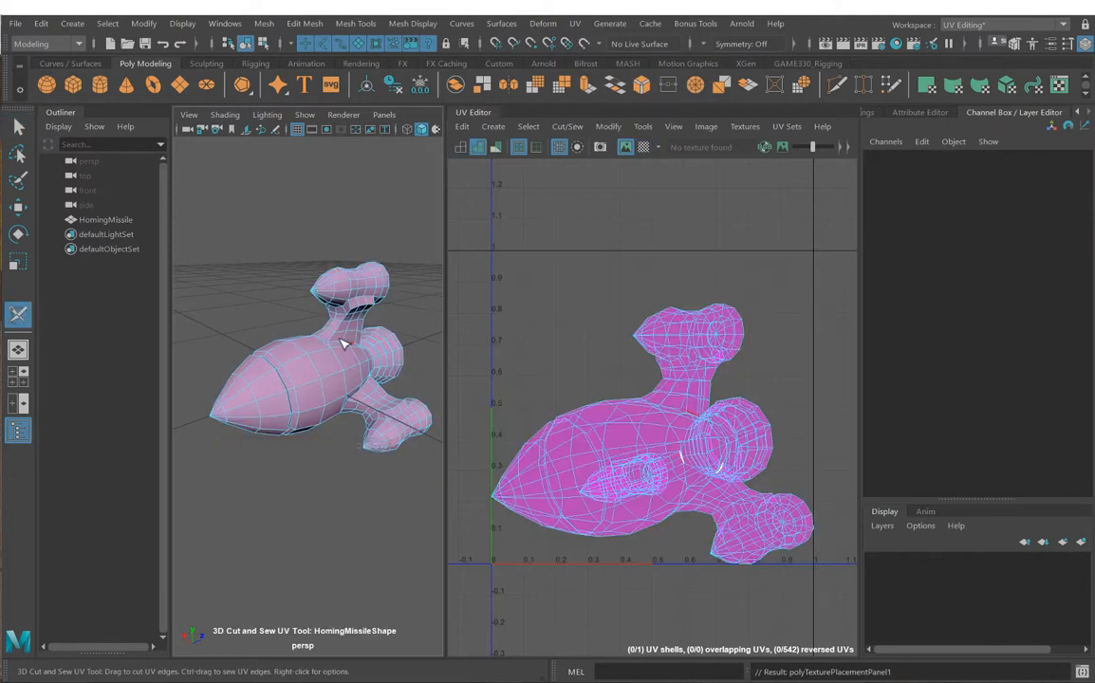
{"action": "double_click", "coordinate": [21, 318]}
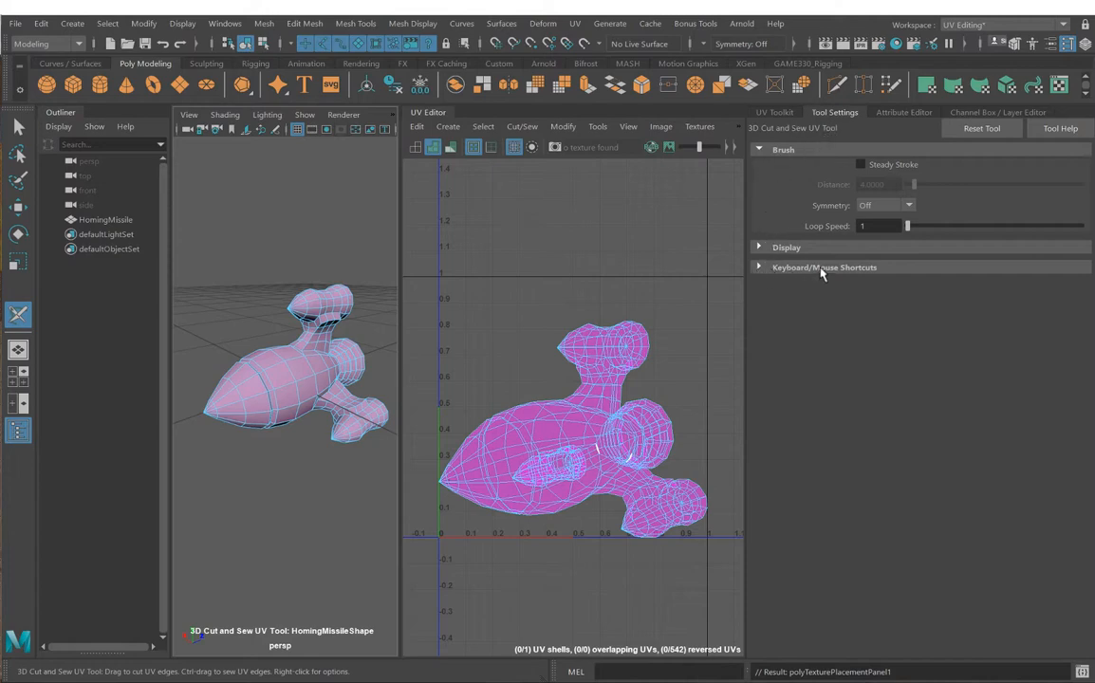
{"action": "left_click", "coordinate": [759, 268]}
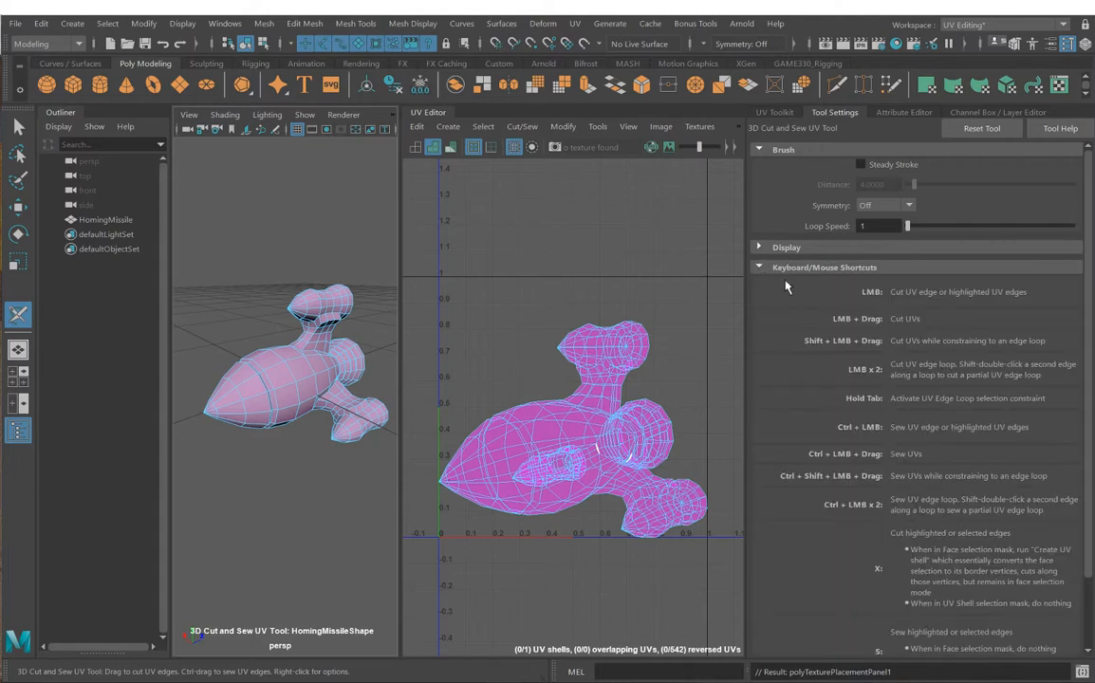
{"action": "scroll", "coordinate": [786, 287], "scroll_direction": "down", "scroll_amount": 3}
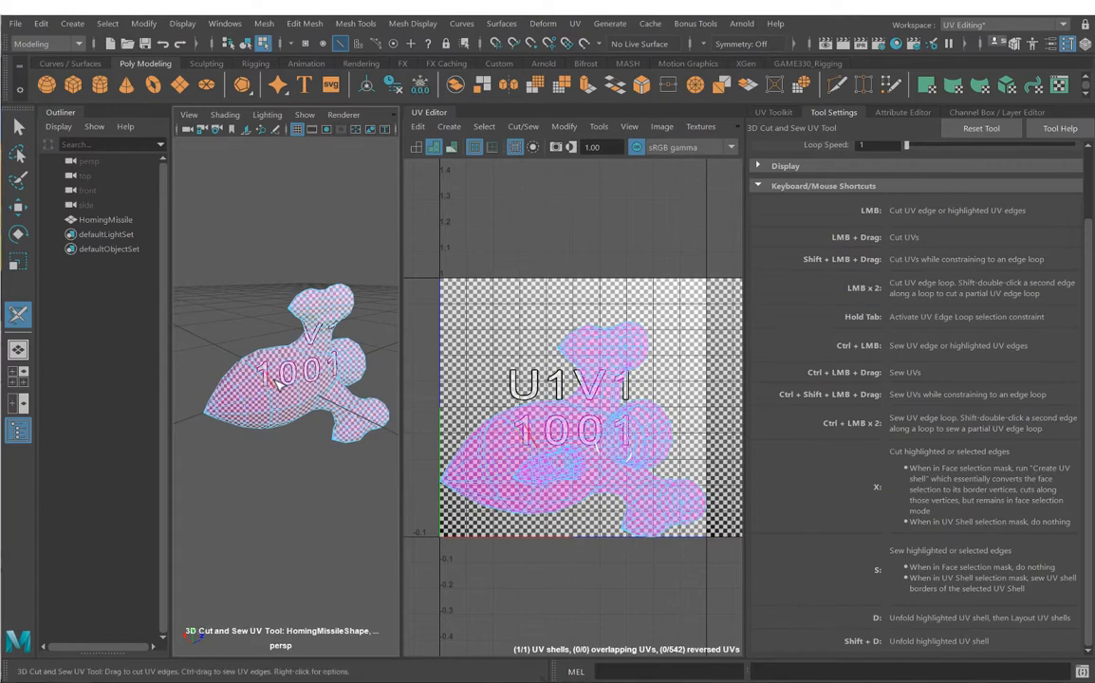
Step: Hide the Outliner and widen the 3D viewport to give the missile more working room
{"action": "left_click_drag", "start_coordinate": [285, 377], "coordinate": [294, 329], "text": "alt"}
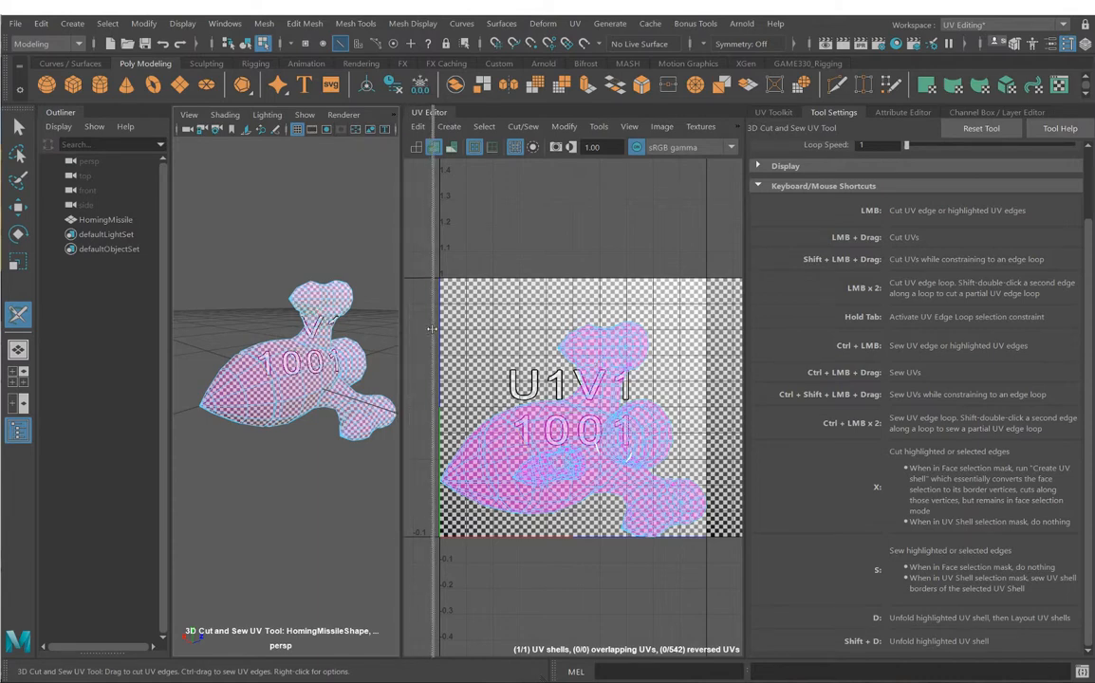
{"action": "left_click_drag", "start_coordinate": [401, 329], "coordinate": [425, 329]}
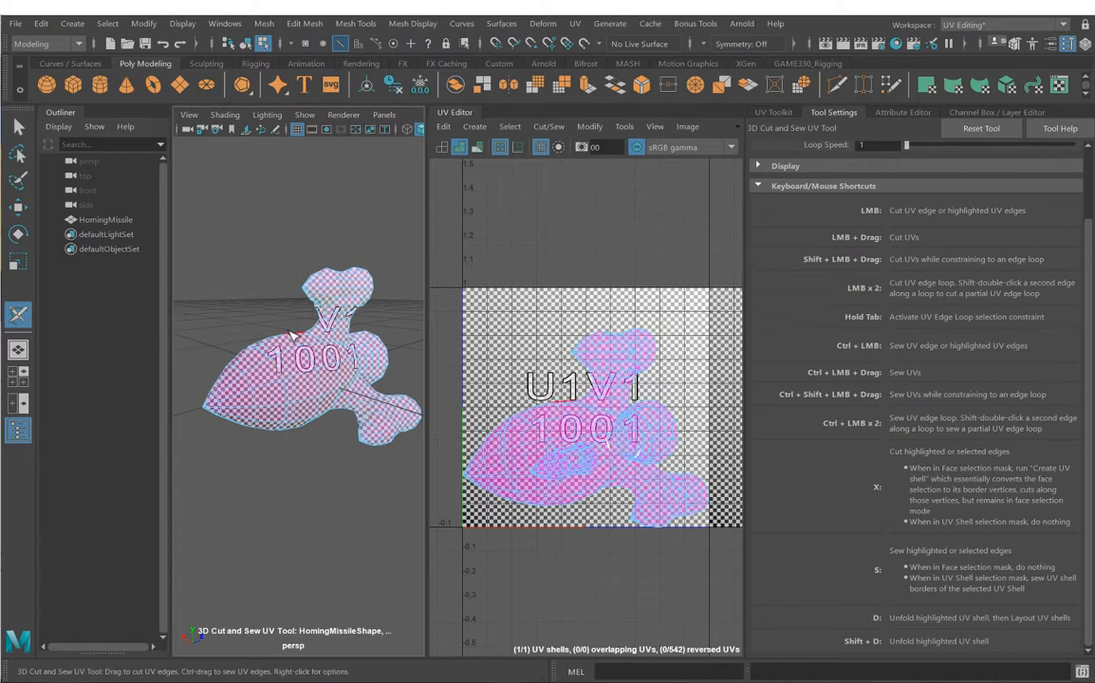
{"action": "left_click_drag", "start_coordinate": [291, 335], "coordinate": [254, 341], "text": "alt"}
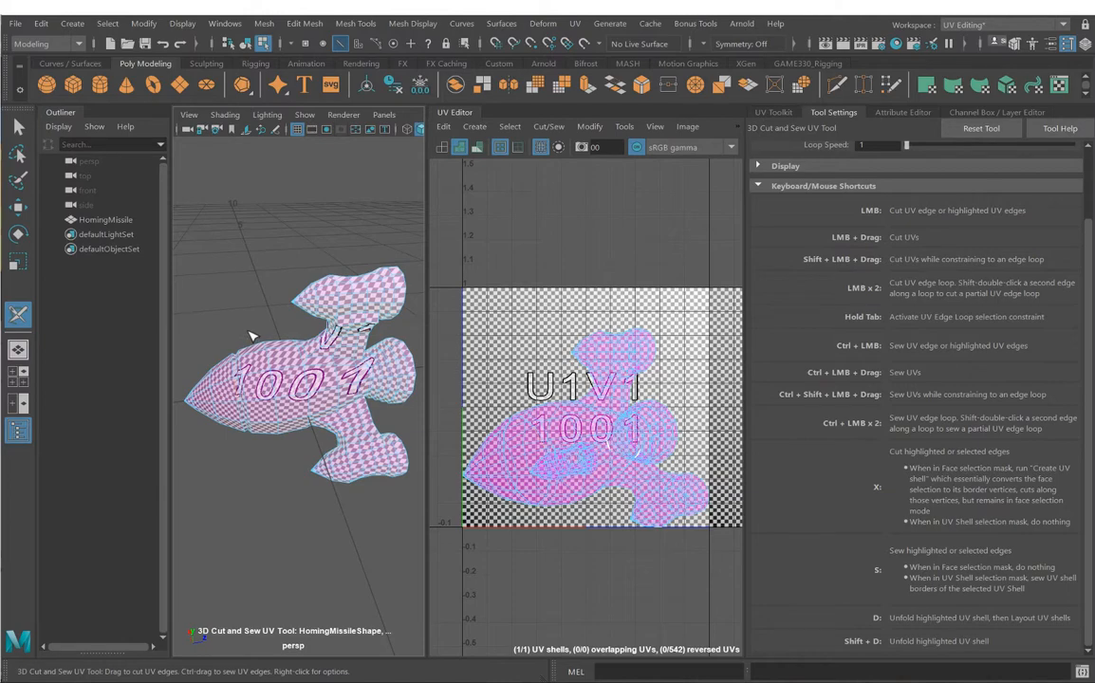
{"action": "left_click", "coordinate": [18, 430]}
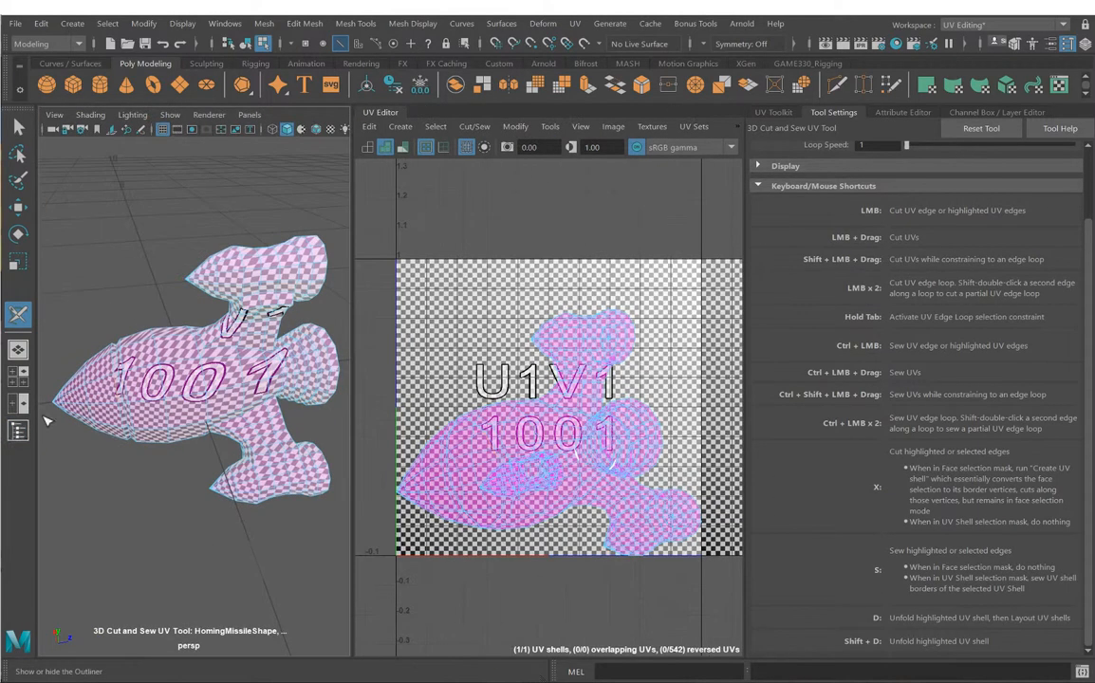
{"action": "left_click_drag", "start_coordinate": [45, 421], "coordinate": [386, 321], "text": "alt"}
{"action": "mouse_move", "coordinate": [313, 321]}
{"action": "left_mouse_down", "text": "alt"}
{"action": "mouse_move", "coordinate": [286, 311]}
{"action": "mouse_move", "coordinate": [298, 313]}
{"action": "left_mouse_up", "text": "alt"}
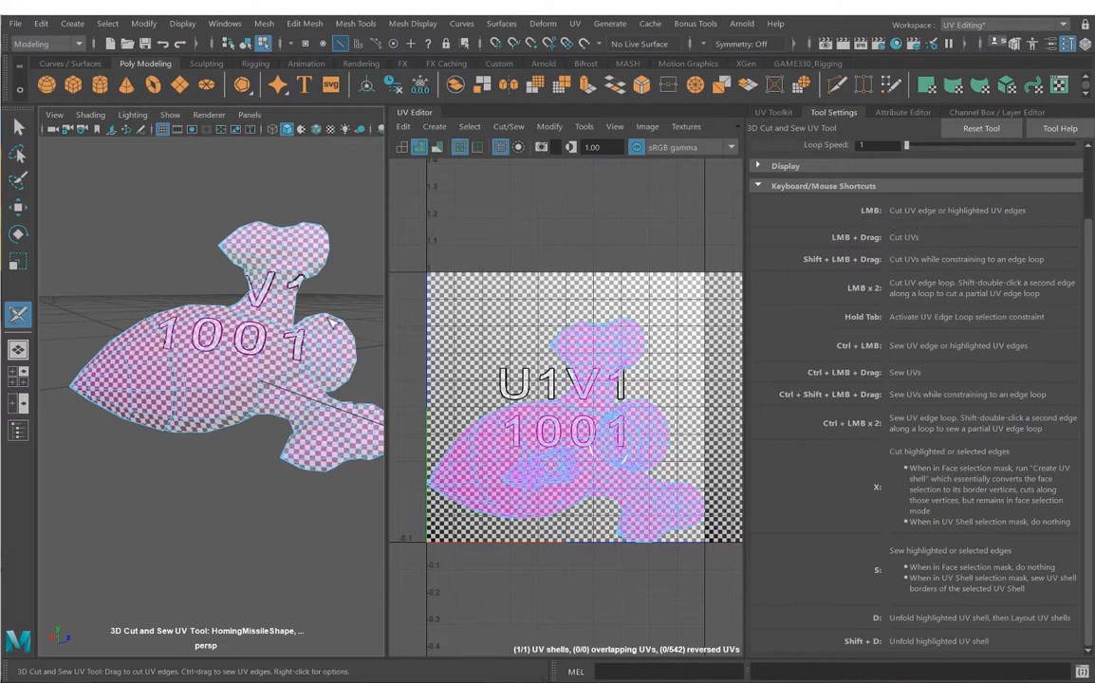
Step: Cut the UV edges all around the base of the upper fin where it joins the missile's body
{"action": "left_click_drag", "start_coordinate": [195, 299], "coordinate": [224, 377], "text": "alt"}
{"action": "scroll", "coordinate": [152, 349], "scroll_direction": "up", "scroll_amount": 3}
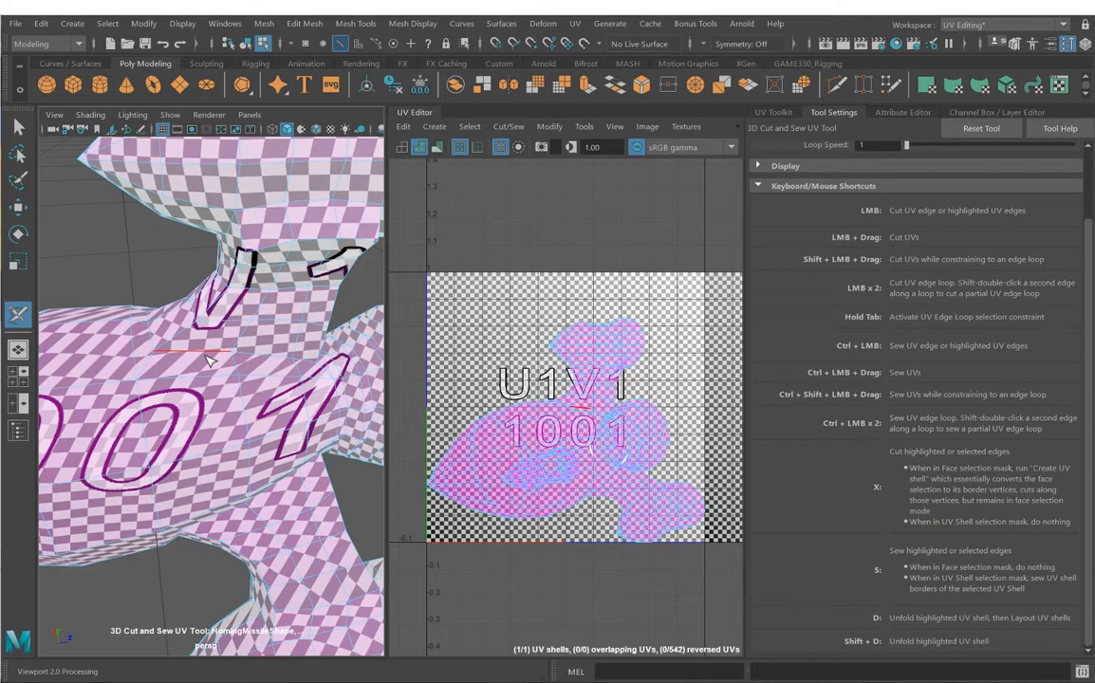
{"action": "left_click_drag", "start_coordinate": [208, 361], "coordinate": [171, 351], "text": "alt"}
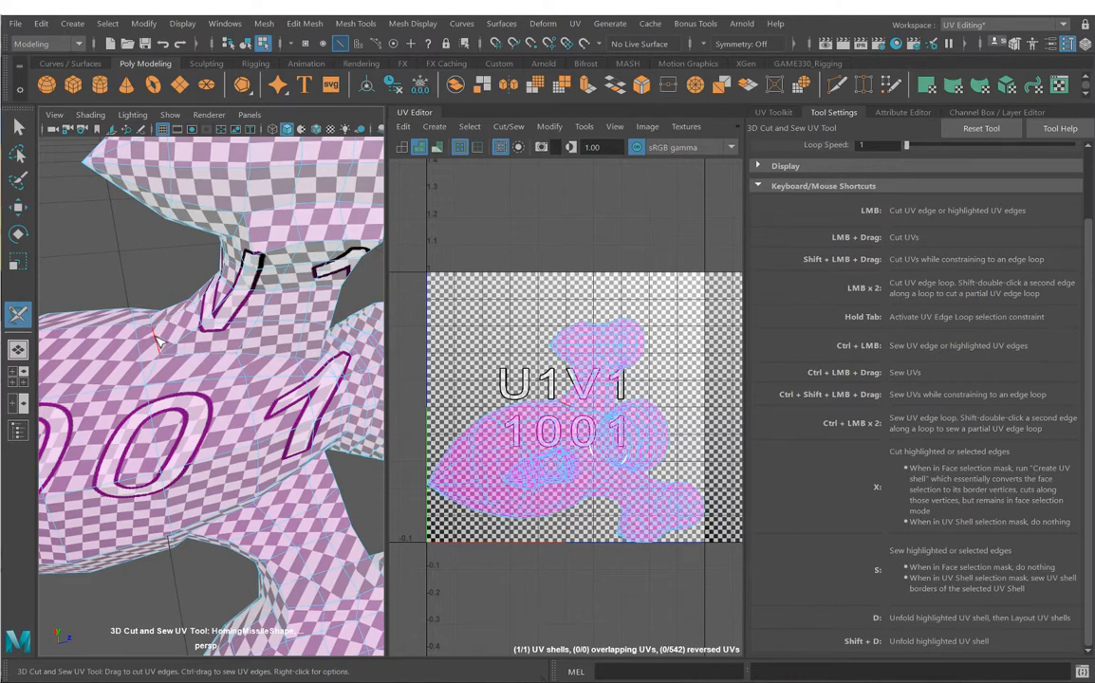
{"action": "left_click", "coordinate": [196, 360]}
{"action": "left_click_drag", "start_coordinate": [255, 358], "coordinate": [169, 311], "text": "alt"}
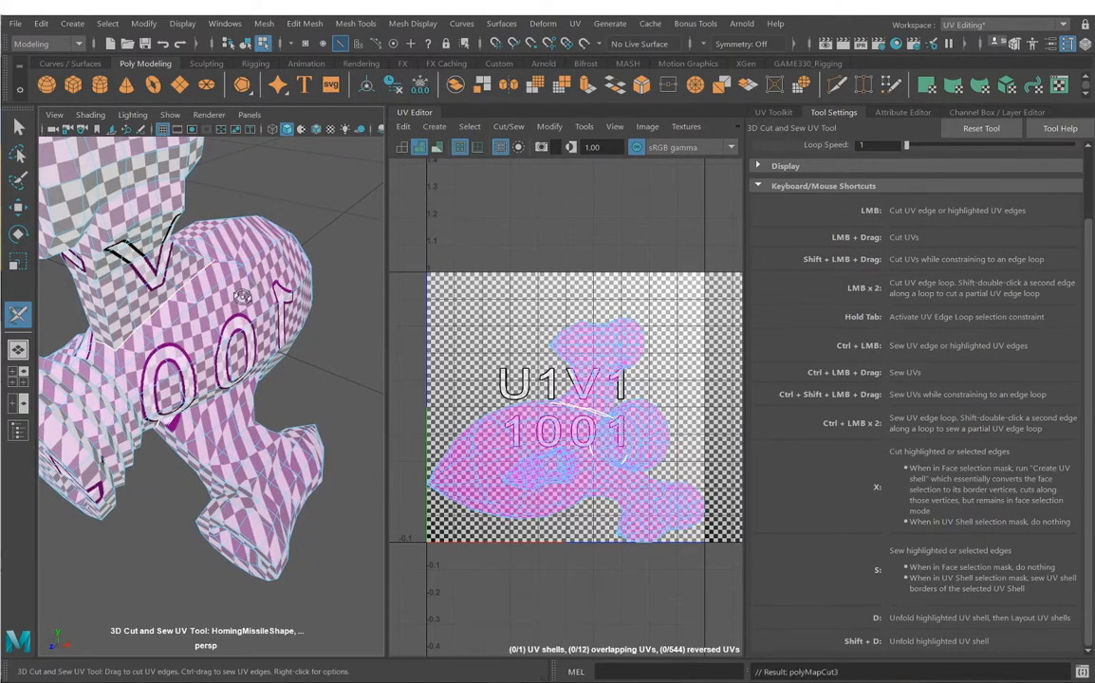
{"action": "left_click_drag", "start_coordinate": [219, 267], "coordinate": [156, 323], "text": "alt"}
{"action": "left_click", "coordinate": [289, 377]}
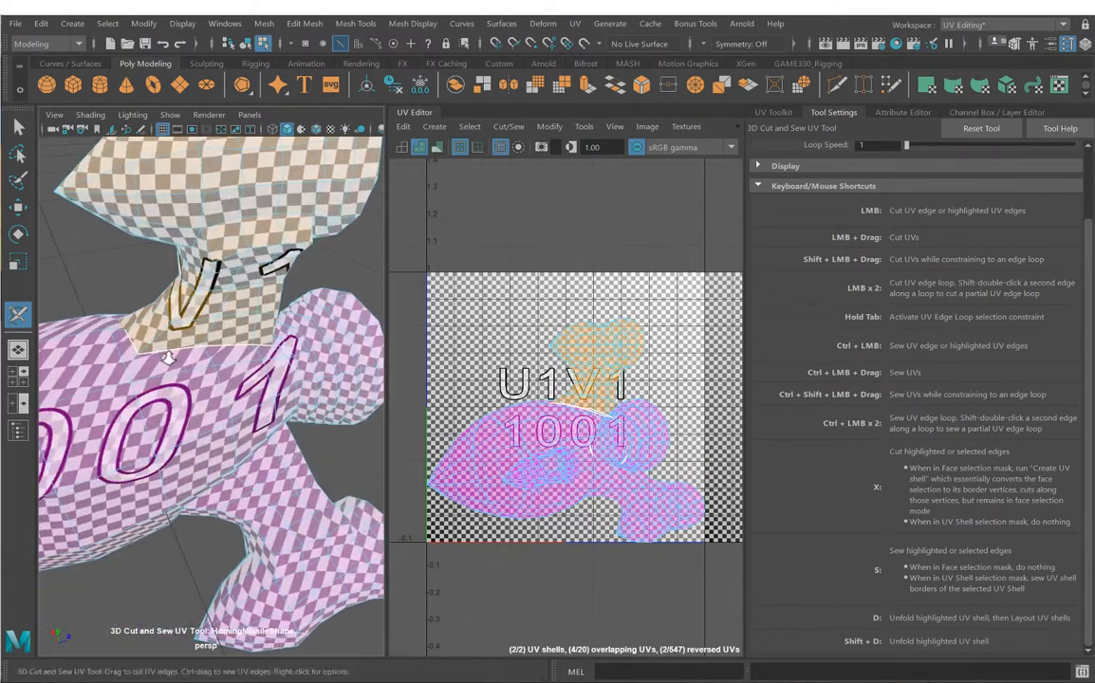
Step: Cut the UV edges around the joint between the upper fin and the pod on its tip
{"action": "middle_click_drag", "start_coordinate": [157, 323], "coordinate": [163, 373], "text": "alt"}
{"action": "left_click_drag", "start_coordinate": [162, 373], "coordinate": [176, 308], "text": "alt"}
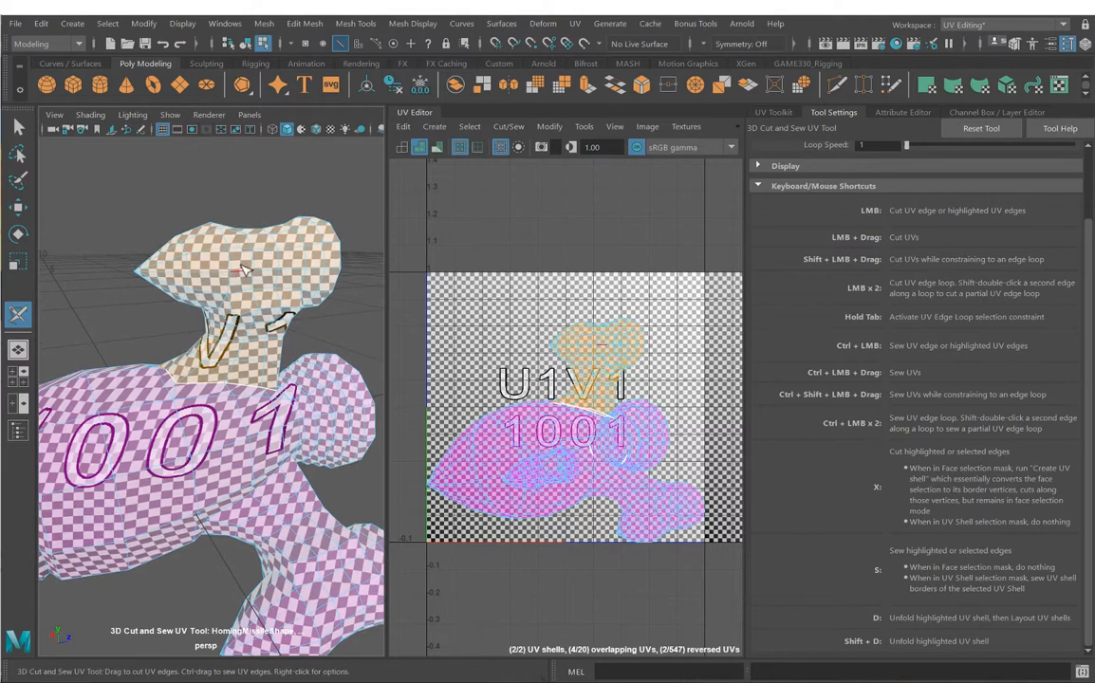
{"action": "mouse_move", "coordinate": [244, 270]}
{"action": "right_mouse_down", "text": "alt"}
{"action": "mouse_move", "coordinate": [203, 281]}
{"action": "mouse_move", "coordinate": [249, 287]}
{"action": "right_mouse_up", "text": "alt"}
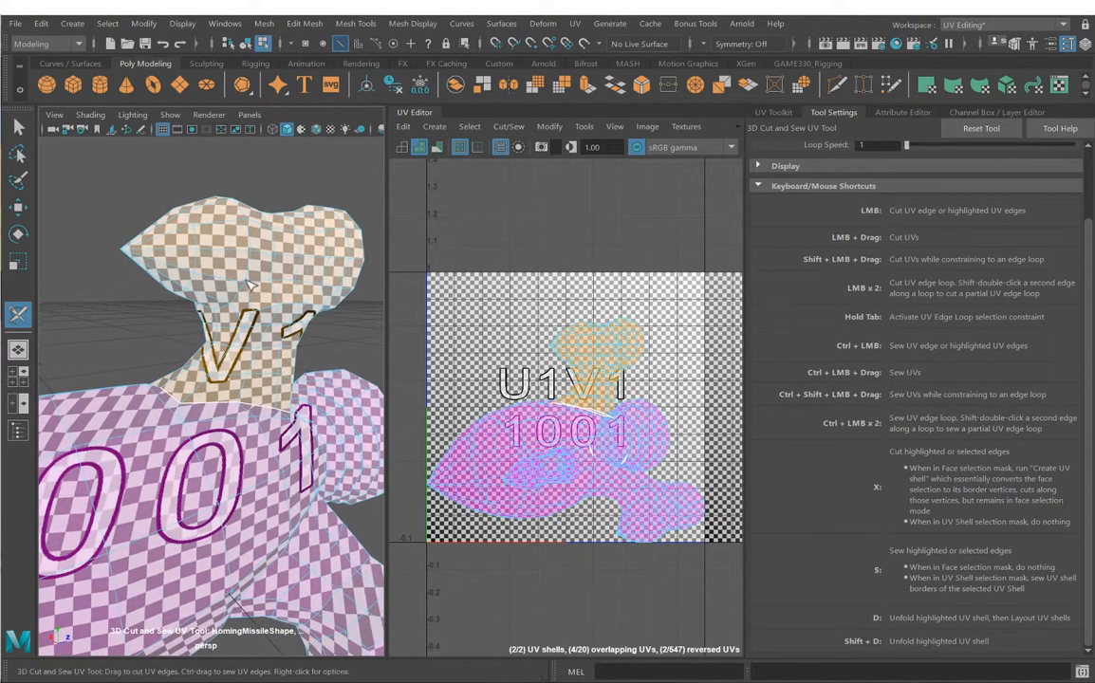
{"action": "left_click_drag", "start_coordinate": [257, 284], "coordinate": [294, 299], "text": "alt"}
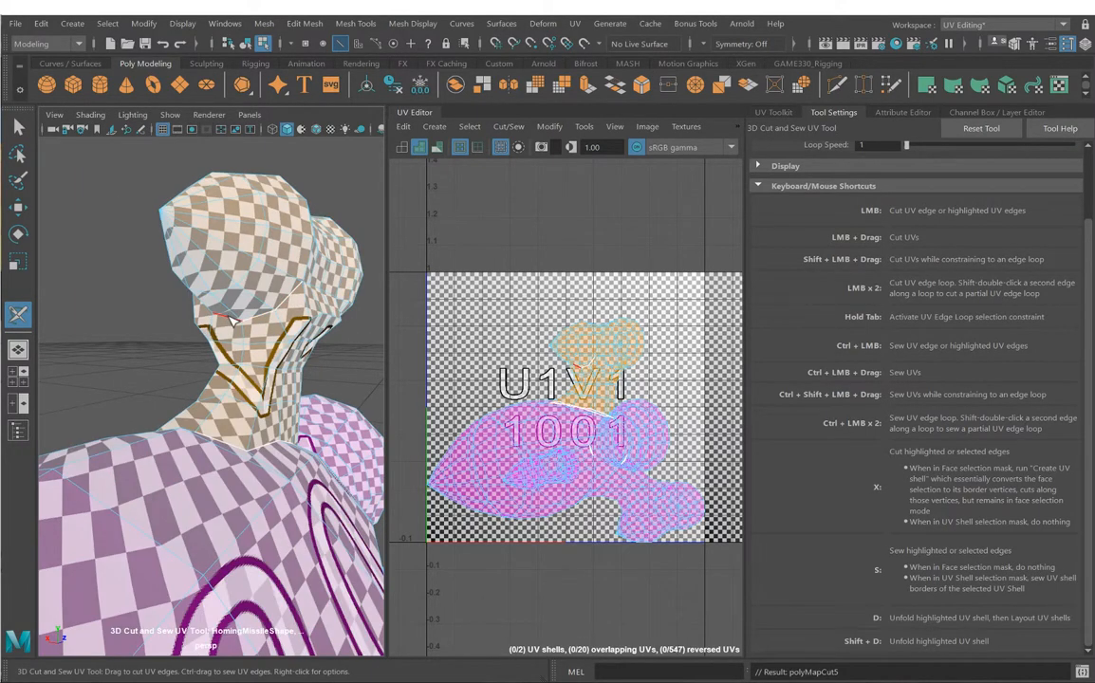
{"action": "left_click_drag", "start_coordinate": [235, 323], "coordinate": [272, 339], "text": "alt"}
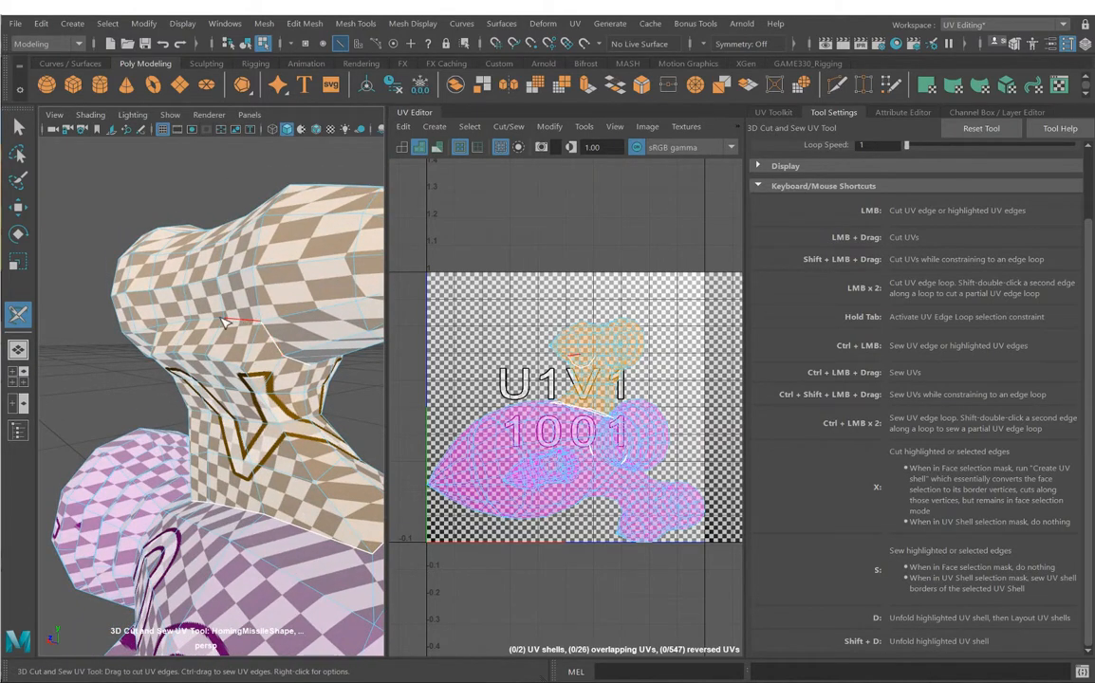
{"action": "left_click_drag", "start_coordinate": [181, 323], "coordinate": [280, 377], "text": "alt"}
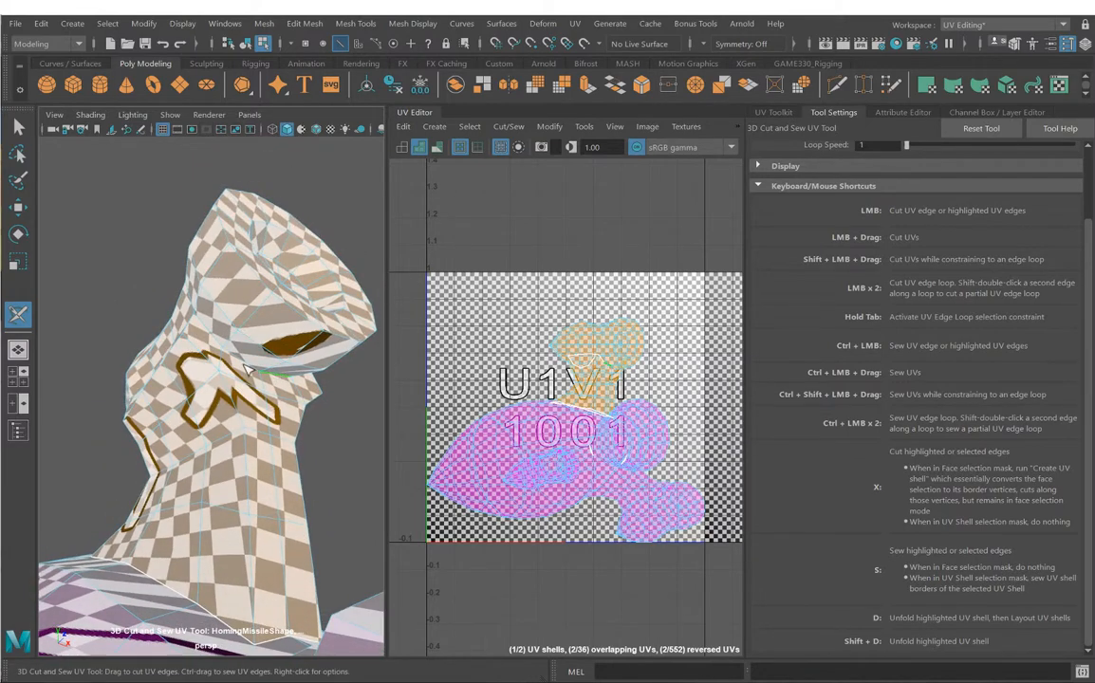
{"action": "left_click_drag", "start_coordinate": [202, 325], "coordinate": [245, 342], "text": "alt"}
{"action": "left_click_drag", "start_coordinate": [102, 342], "coordinate": [165, 343], "text": "alt"}
{"action": "middle_click_drag", "start_coordinate": [192, 368], "coordinate": [212, 331], "text": "alt"}
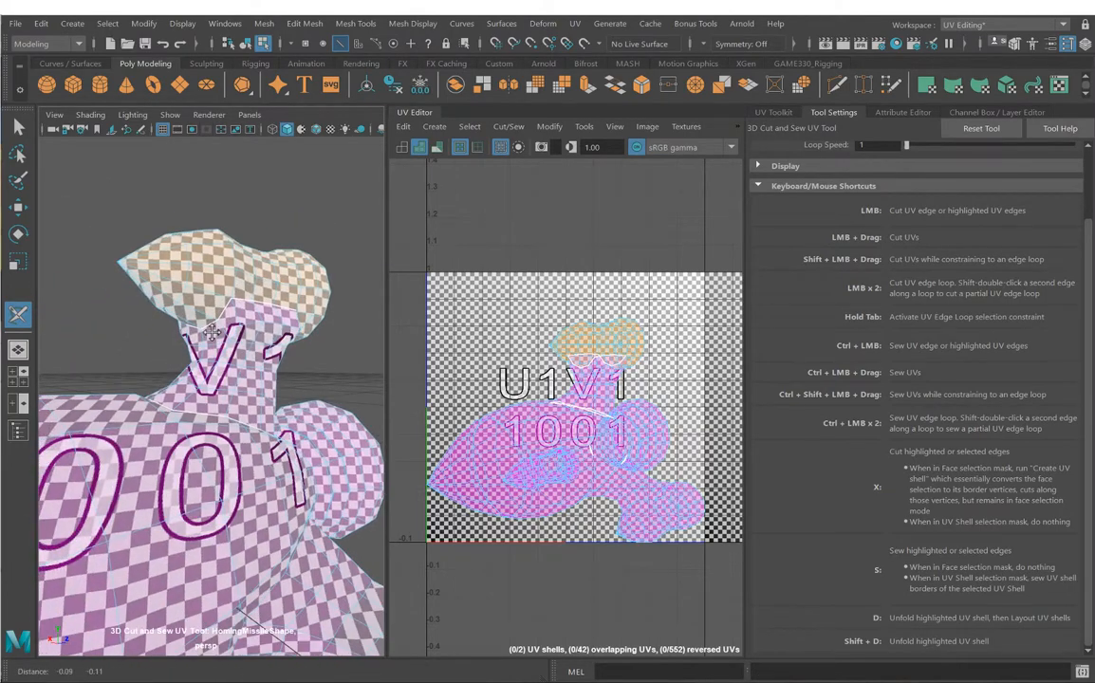
{"action": "left_click_drag", "start_coordinate": [217, 332], "coordinate": [237, 353], "text": "alt"}
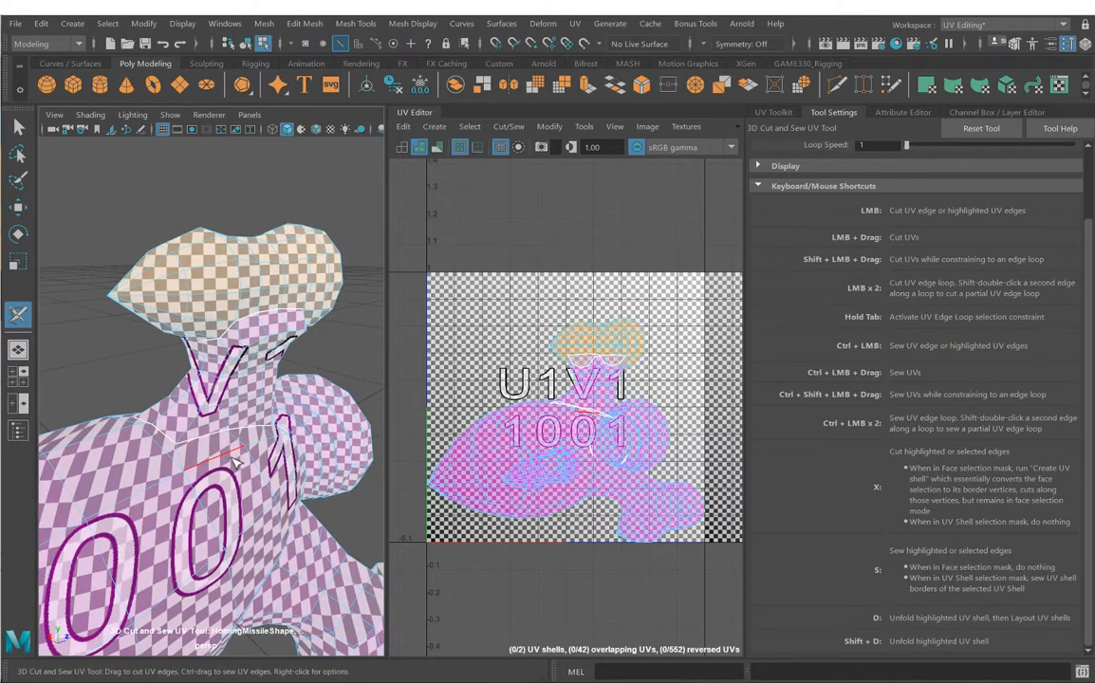
Step: Cut the UV edge loop around the rear rim of the upper fin's pod to separate its nozzle opening
{"action": "left_click_drag", "start_coordinate": [245, 387], "coordinate": [157, 341], "text": "alt"}
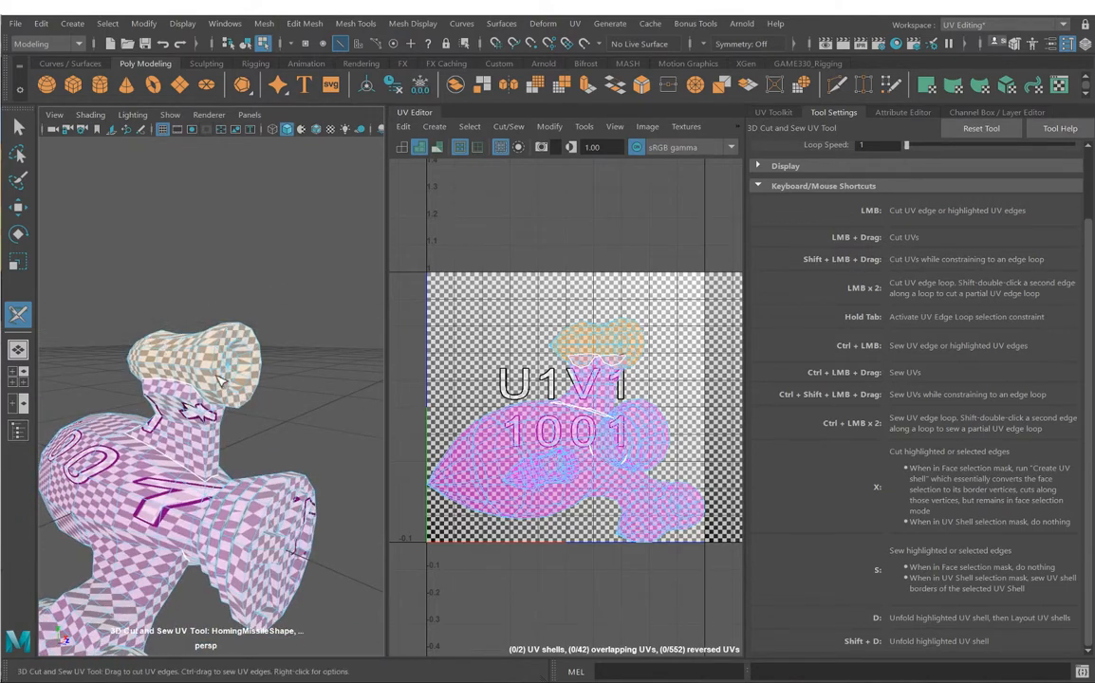
{"action": "left_click_drag", "start_coordinate": [216, 356], "coordinate": [214, 314], "text": "alt"}
{"action": "left_click_drag", "start_coordinate": [248, 372], "coordinate": [282, 380], "text": "alt"}
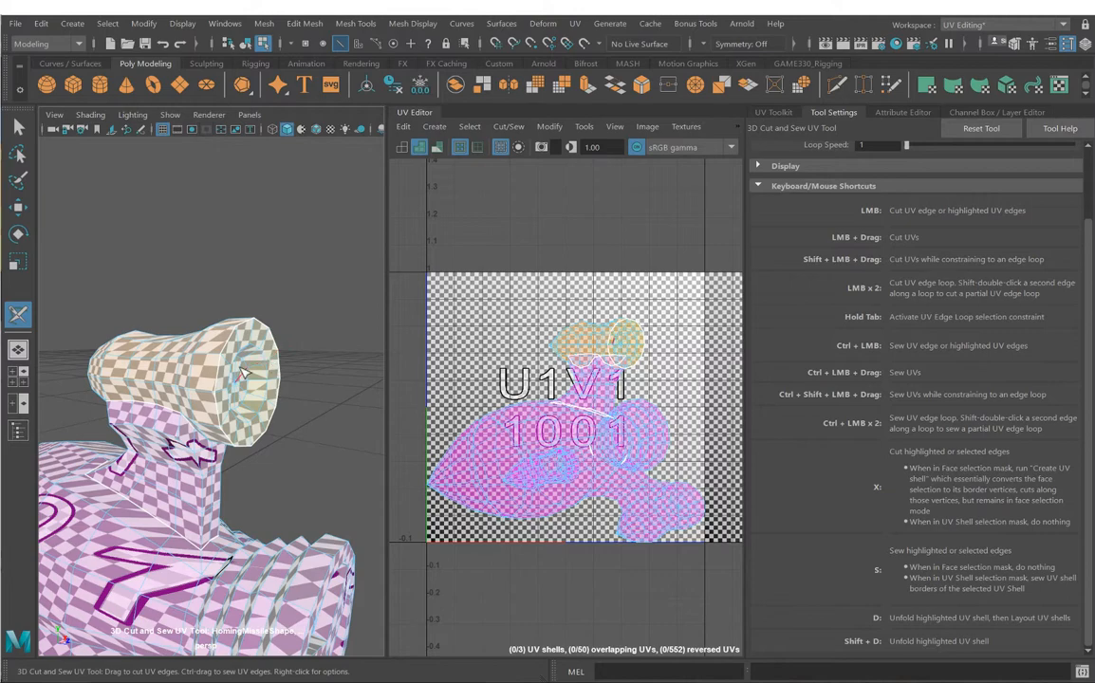
{"action": "left_click_drag", "start_coordinate": [313, 363], "coordinate": [288, 344], "text": "alt"}
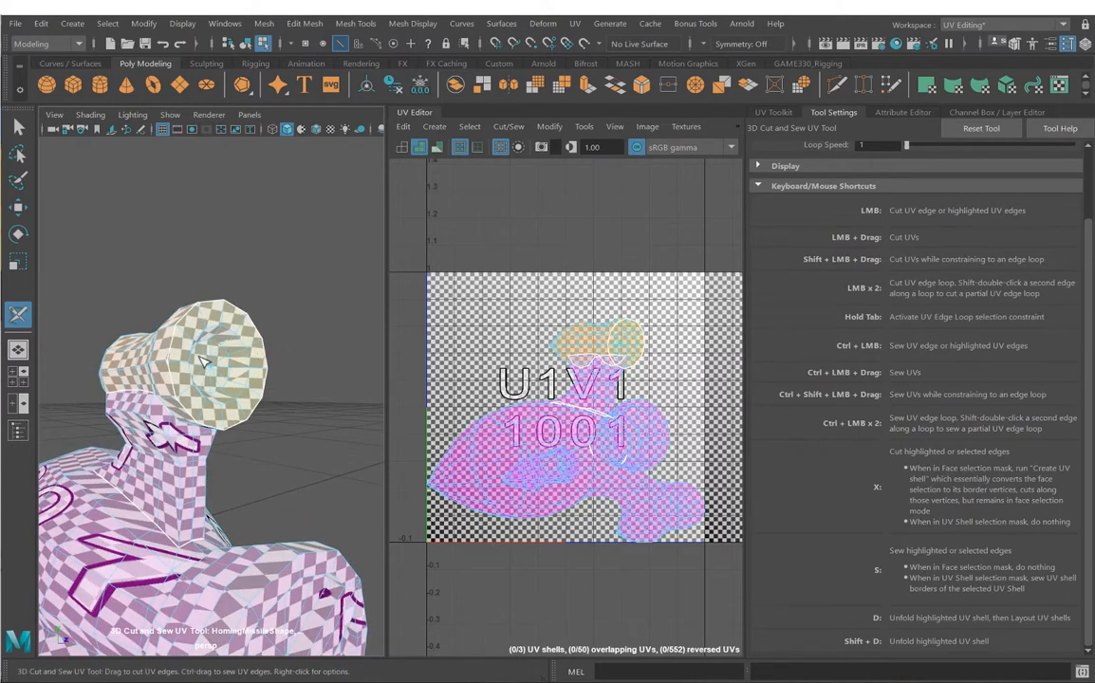
Step: Cut a lengthwise UV seam along both sides of the upper pod from its nose to the rear rim
{"action": "left_click_drag", "start_coordinate": [202, 361], "coordinate": [87, 326], "text": "alt"}
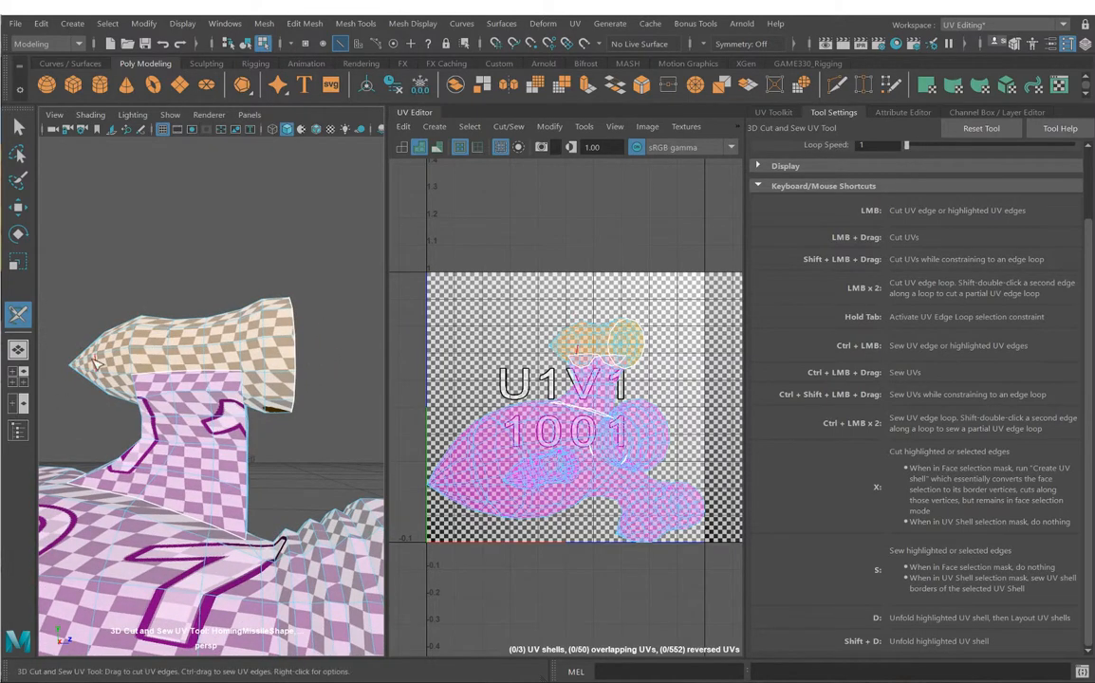
{"action": "left_click_drag", "start_coordinate": [181, 340], "coordinate": [272, 390], "text": "alt"}
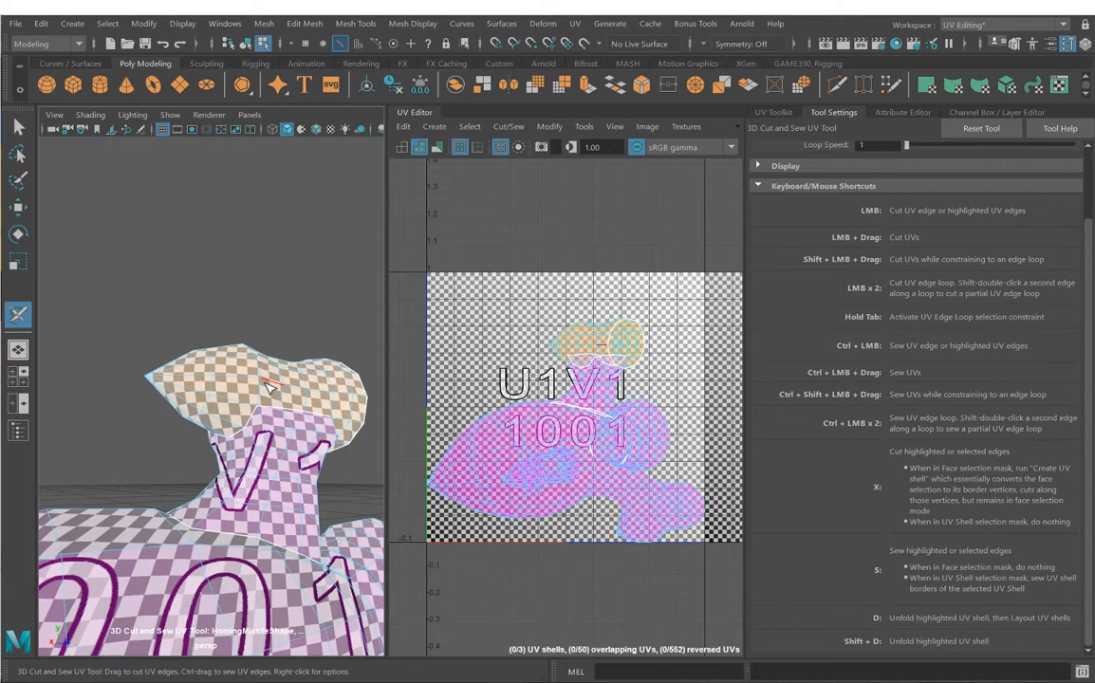
{"action": "mouse_move", "coordinate": [269, 387]}
{"action": "left_mouse_down", "text": "alt"}
{"action": "mouse_move", "coordinate": [236, 381]}
{"action": "mouse_move", "coordinate": [294, 366]}
{"action": "mouse_move", "coordinate": [271, 375]}
{"action": "left_mouse_up", "text": "alt"}
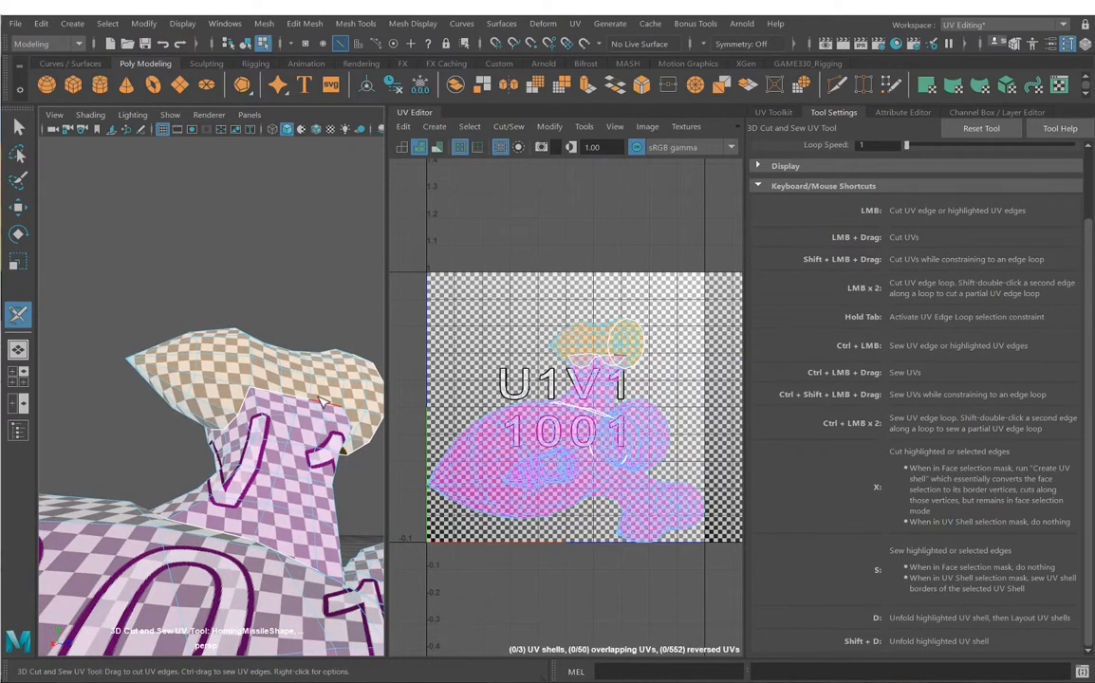
{"action": "double_click", "coordinate": [161, 370]}
{"action": "left_click_drag", "start_coordinate": [162, 370], "coordinate": [286, 412], "text": "alt"}
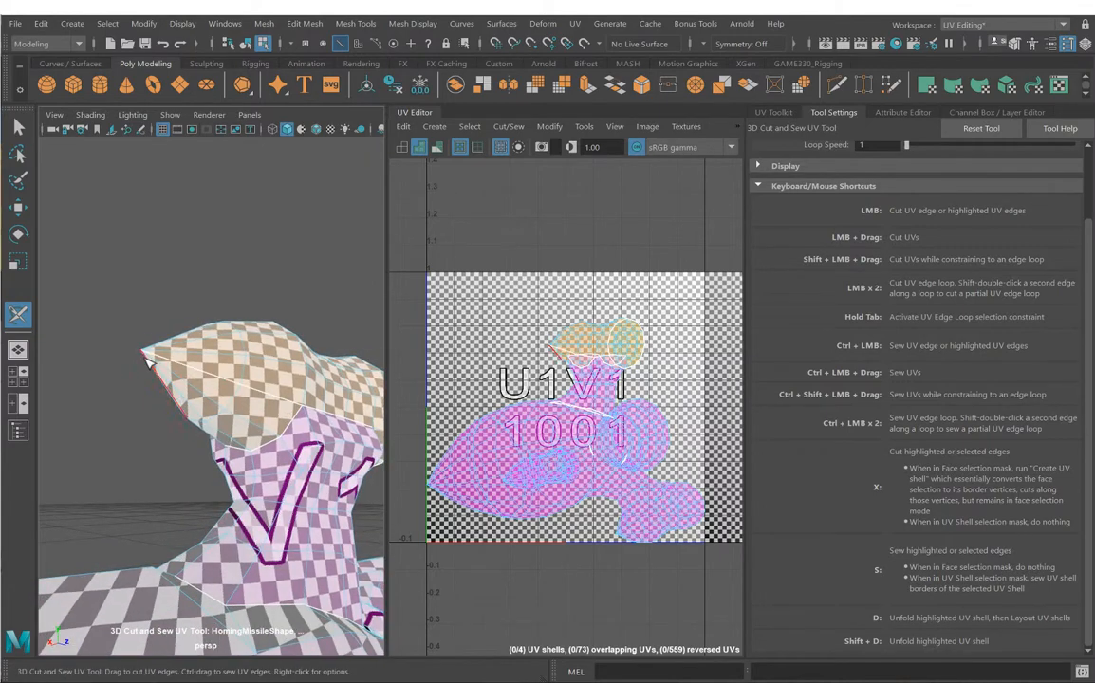
{"action": "left_click_drag", "start_coordinate": [263, 399], "coordinate": [127, 372], "text": "alt"}
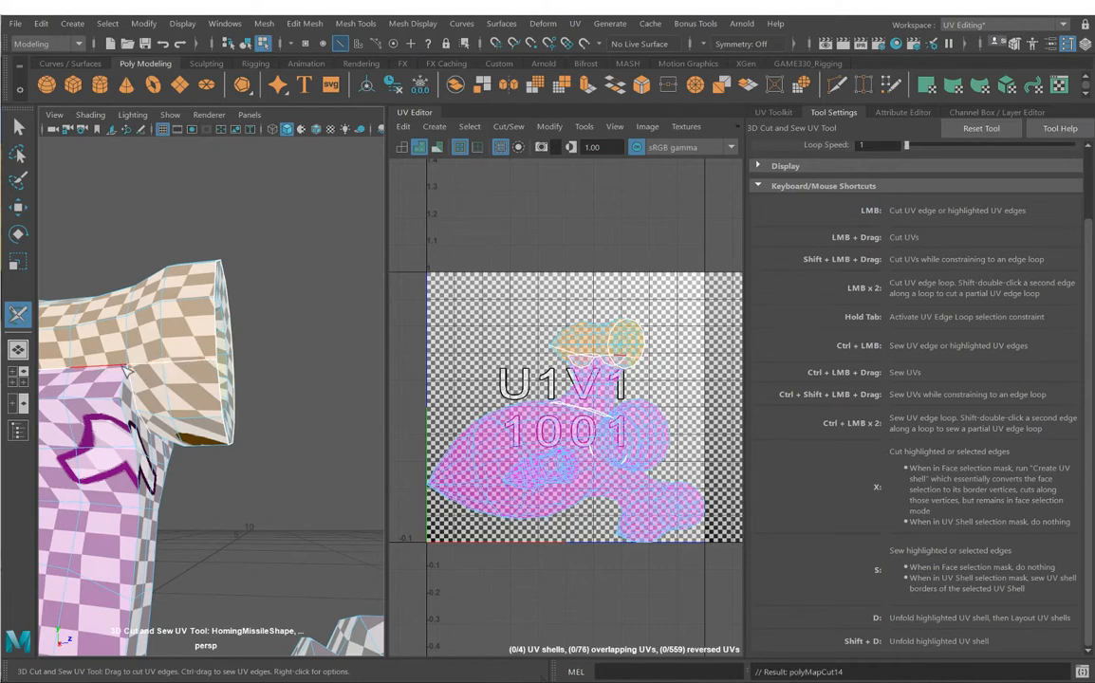
Step: Cut a vertical UV seam down the rear corner of the upper fin, from the pod to the body
{"action": "left_click_drag", "start_coordinate": [205, 368], "coordinate": [185, 403], "text": "alt"}
{"action": "middle_click_drag", "start_coordinate": [185, 404], "coordinate": [190, 351], "text": "alt"}
{"action": "scroll", "coordinate": [190, 351], "scroll_direction": "up", "scroll_amount": 3}
{"action": "left_click_drag", "start_coordinate": [189, 351], "coordinate": [224, 342], "text": "alt"}
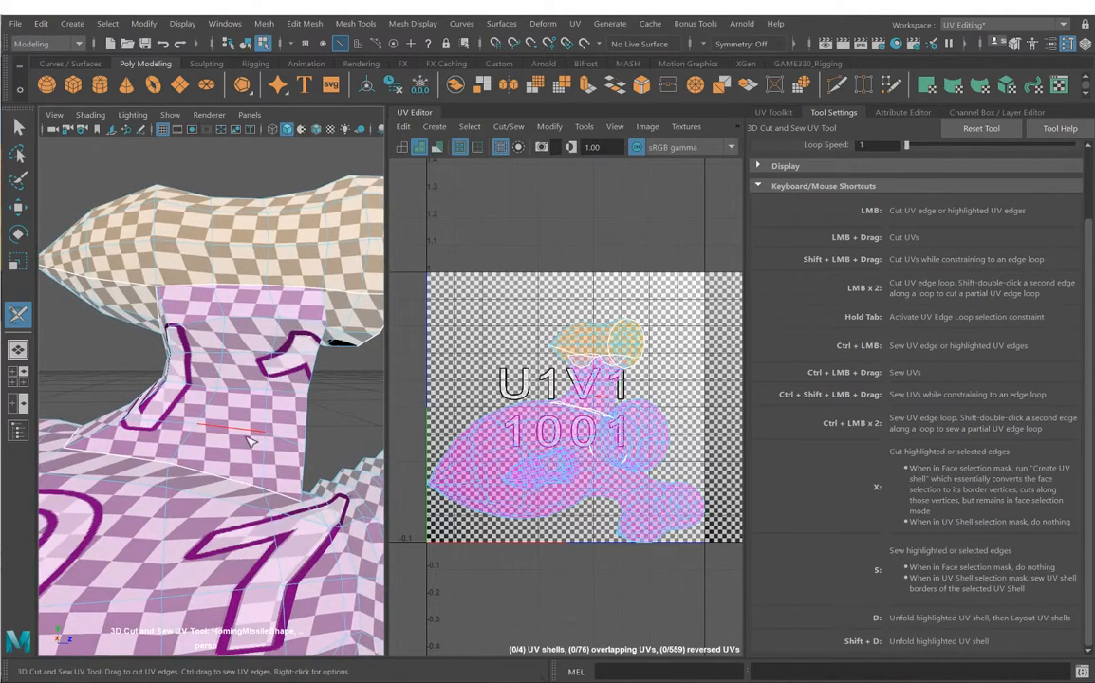
{"action": "left_click_drag", "start_coordinate": [248, 422], "coordinate": [230, 408], "text": "alt"}
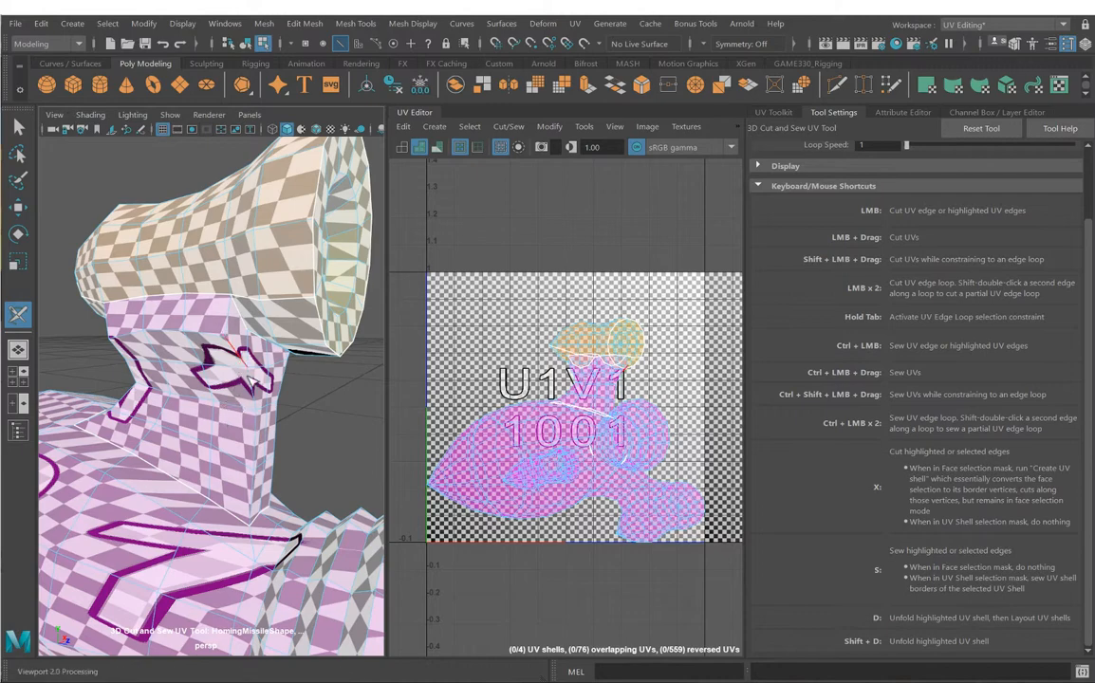
{"action": "left_click_drag", "start_coordinate": [252, 380], "coordinate": [245, 446], "text": "alt"}
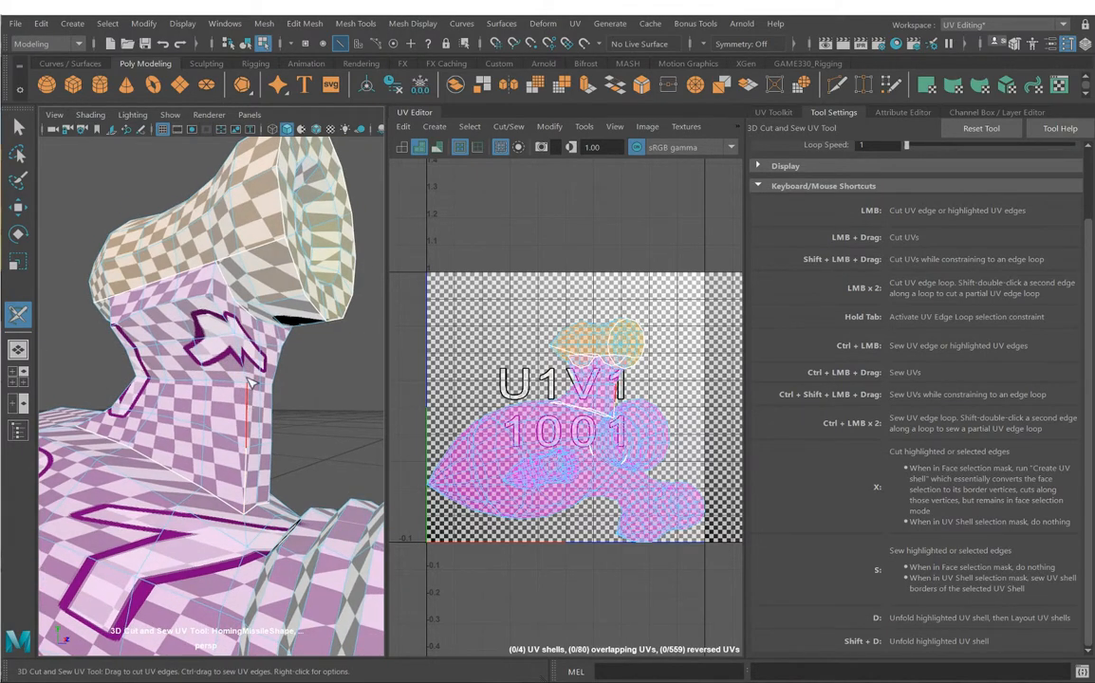
{"action": "left_click_drag", "start_coordinate": [195, 285], "coordinate": [189, 313], "text": "alt"}
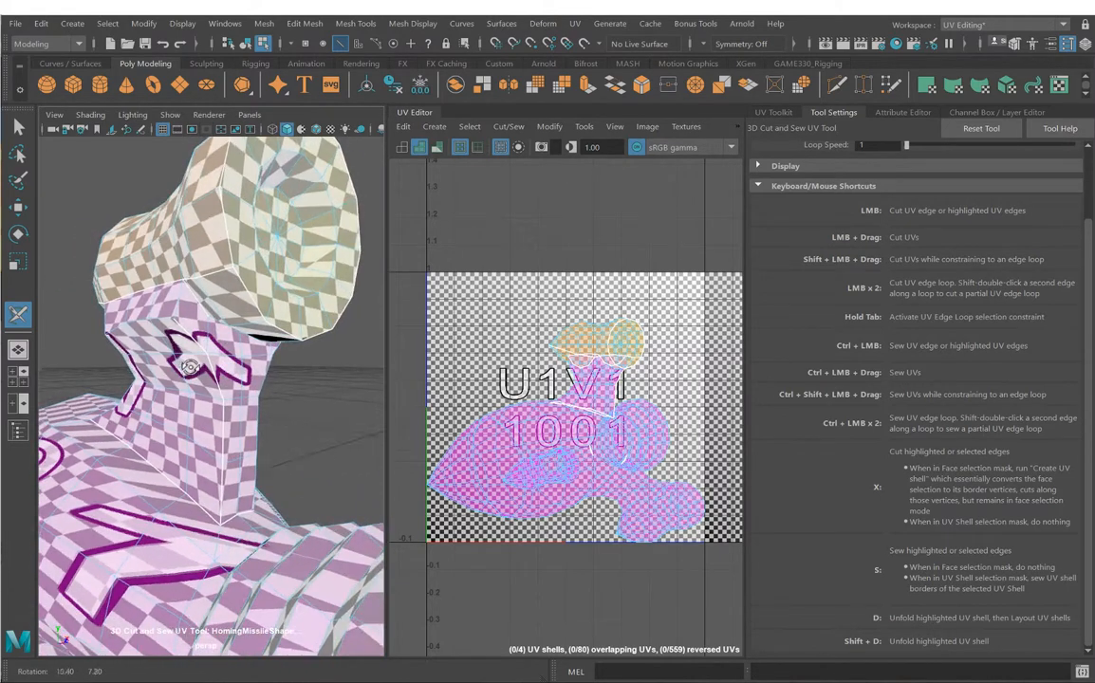
{"action": "left_click_drag", "start_coordinate": [187, 327], "coordinate": [194, 352], "text": "alt"}
{"action": "left_click", "coordinate": [171, 299]}
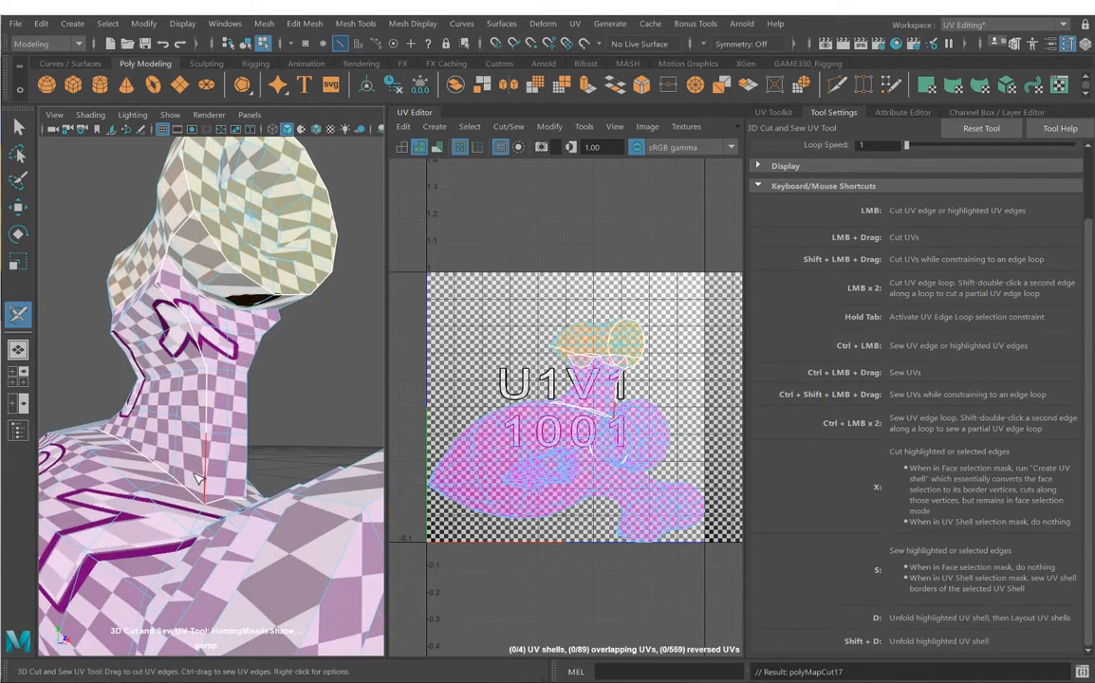
{"action": "left_click_drag", "start_coordinate": [186, 404], "coordinate": [304, 373], "text": "alt"}
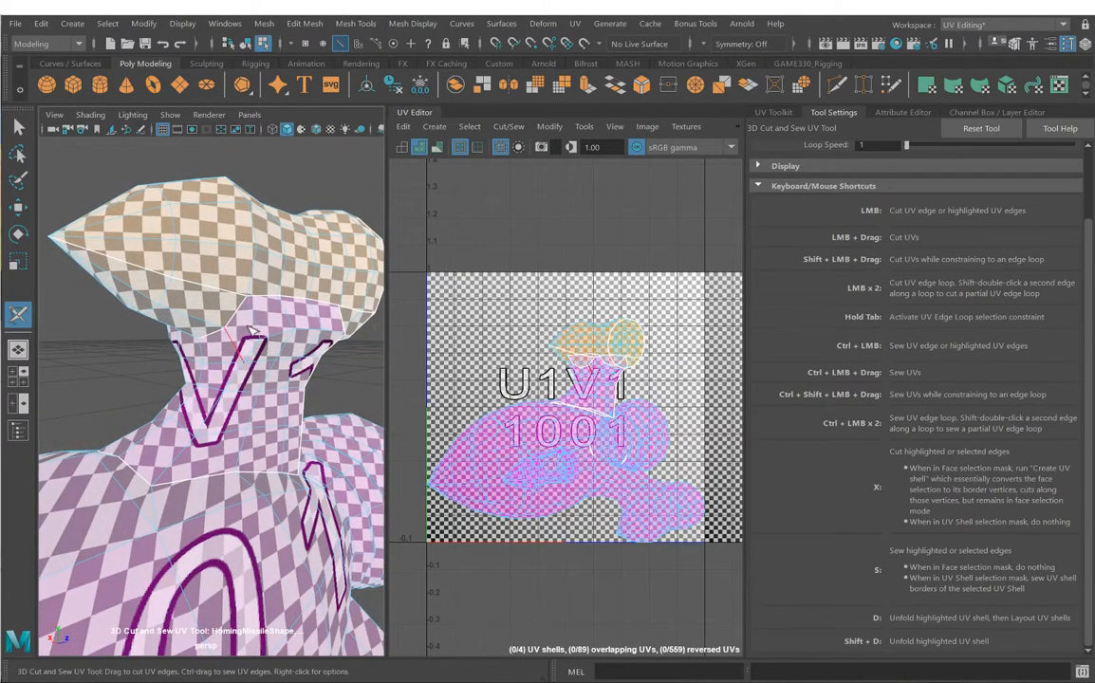
Step: Cut the remaining short UV edges at the top of the upper fin, just beneath its pod
{"action": "left_click", "coordinate": [256, 311]}
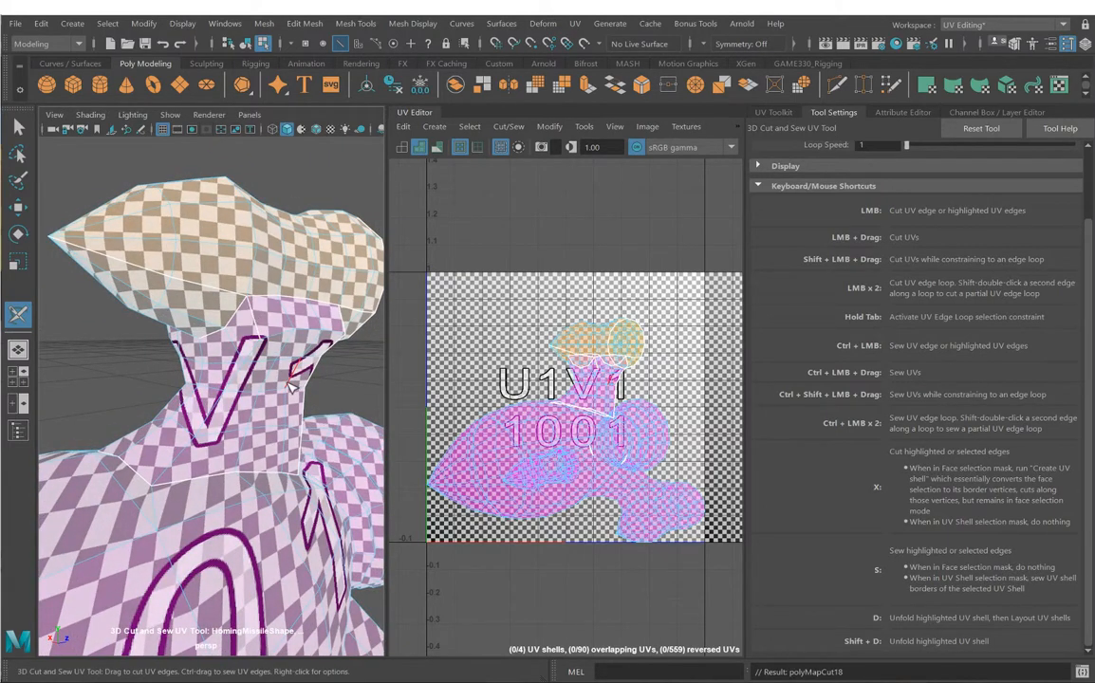
{"action": "left_click_drag", "start_coordinate": [256, 329], "coordinate": [174, 405], "text": "alt"}
{"action": "left_click", "coordinate": [230, 329]}
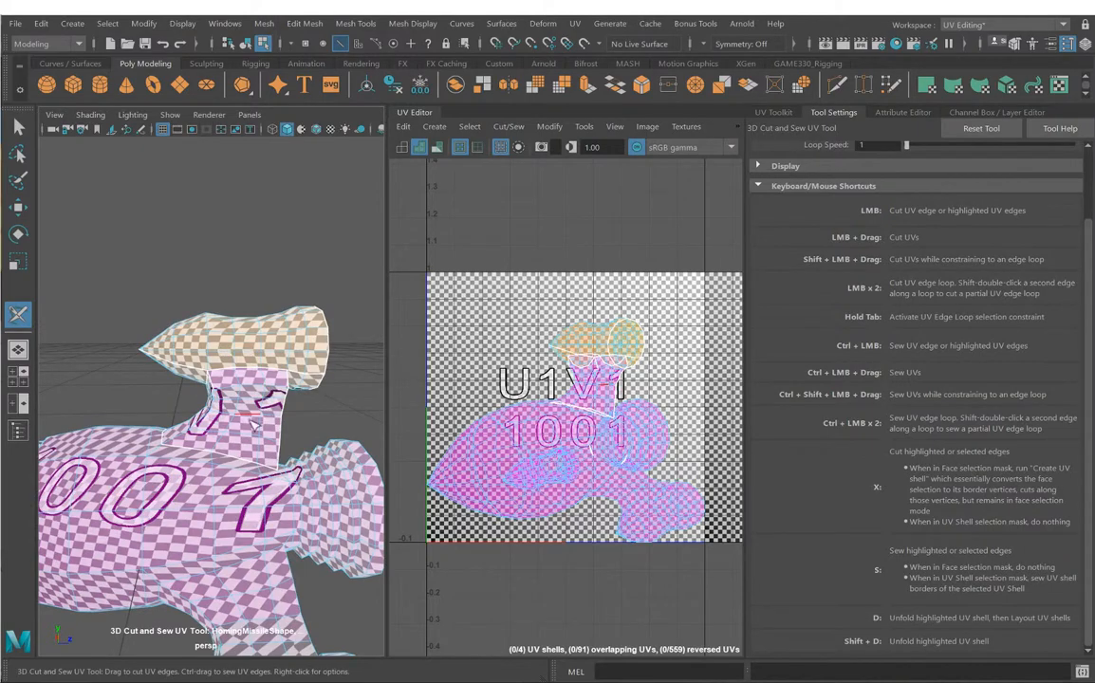
Step: Cut the UV edges along the top and around the rear corner of the near side fin's joint with the body
{"action": "mouse_move", "coordinate": [252, 370]}
{"action": "left_mouse_down", "text": "alt"}
{"action": "mouse_move", "coordinate": [186, 412]}
{"action": "mouse_move", "coordinate": [256, 374]}
{"action": "left_mouse_up", "text": "alt"}
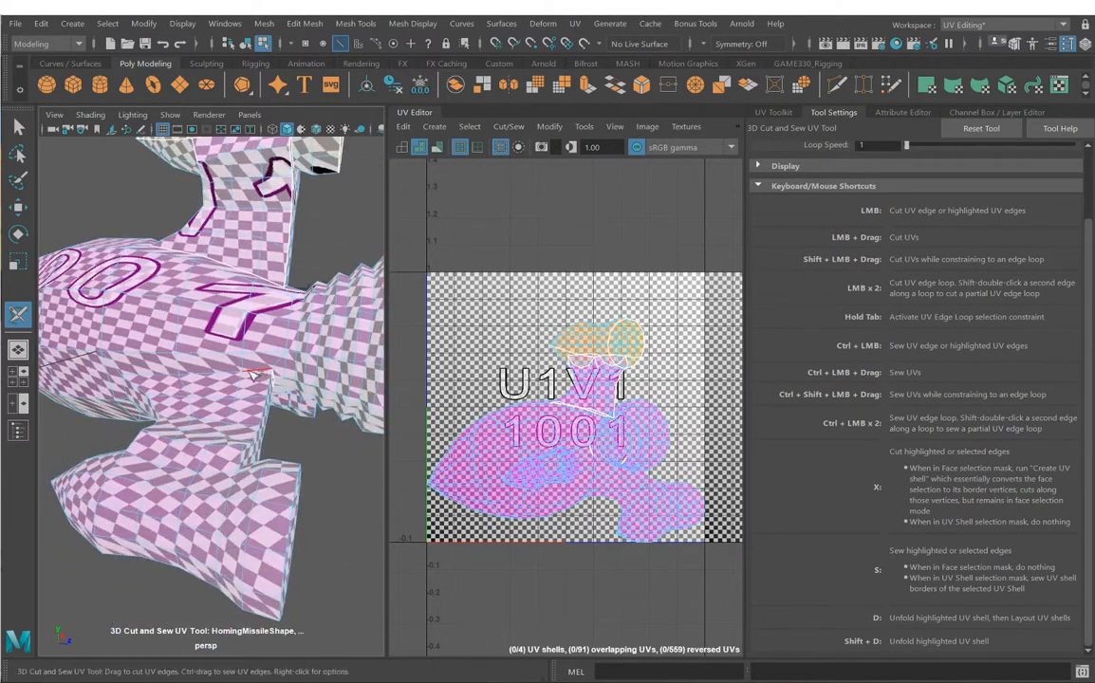
{"action": "left_click", "coordinate": [185, 373]}
{"action": "left_click_drag", "start_coordinate": [185, 373], "coordinate": [143, 365], "text": "alt"}
{"action": "right_click_drag", "start_coordinate": [113, 370], "coordinate": [157, 370], "text": "alt"}
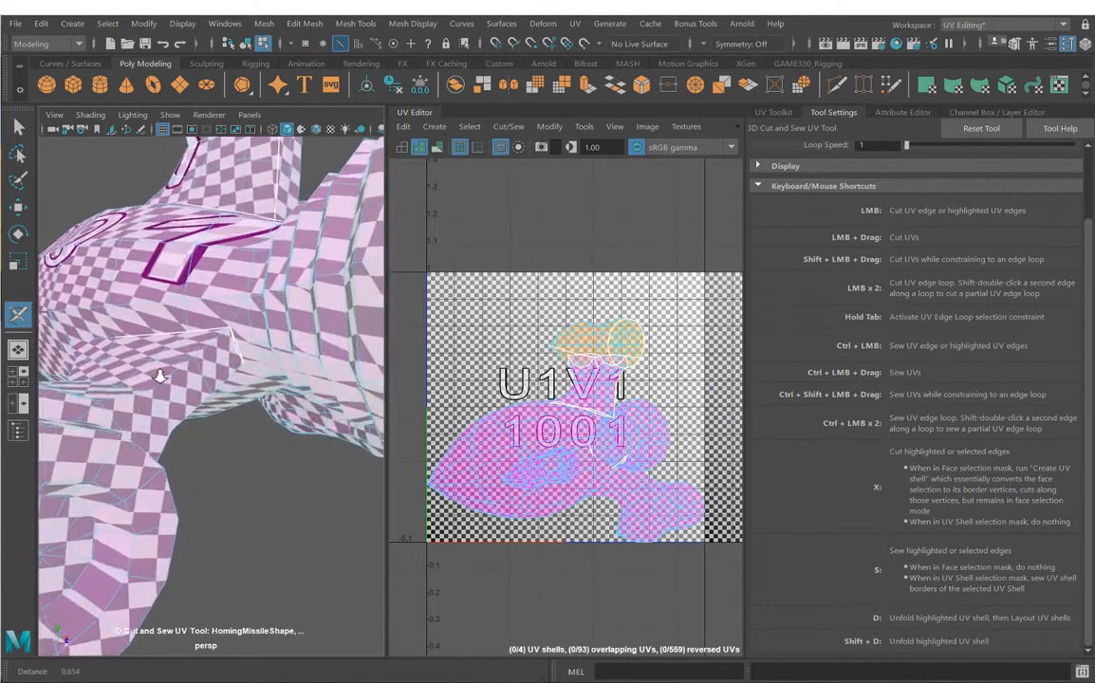
{"action": "left_click_drag", "start_coordinate": [156, 371], "coordinate": [181, 371], "text": "alt"}
{"action": "right_click_drag", "start_coordinate": [185, 378], "coordinate": [210, 382], "text": "alt"}
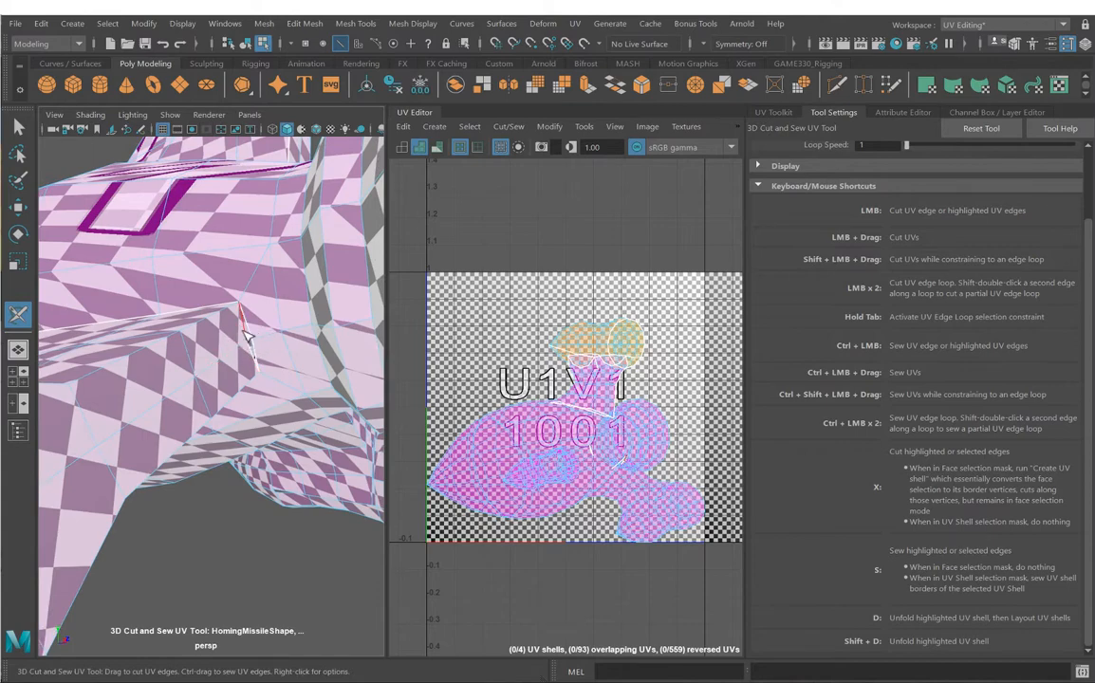
Step: Cut the front and underside edges of the near side fin's base to separate the fin from the body shell
{"action": "left_click_drag", "start_coordinate": [193, 340], "coordinate": [252, 361], "text": "alt"}
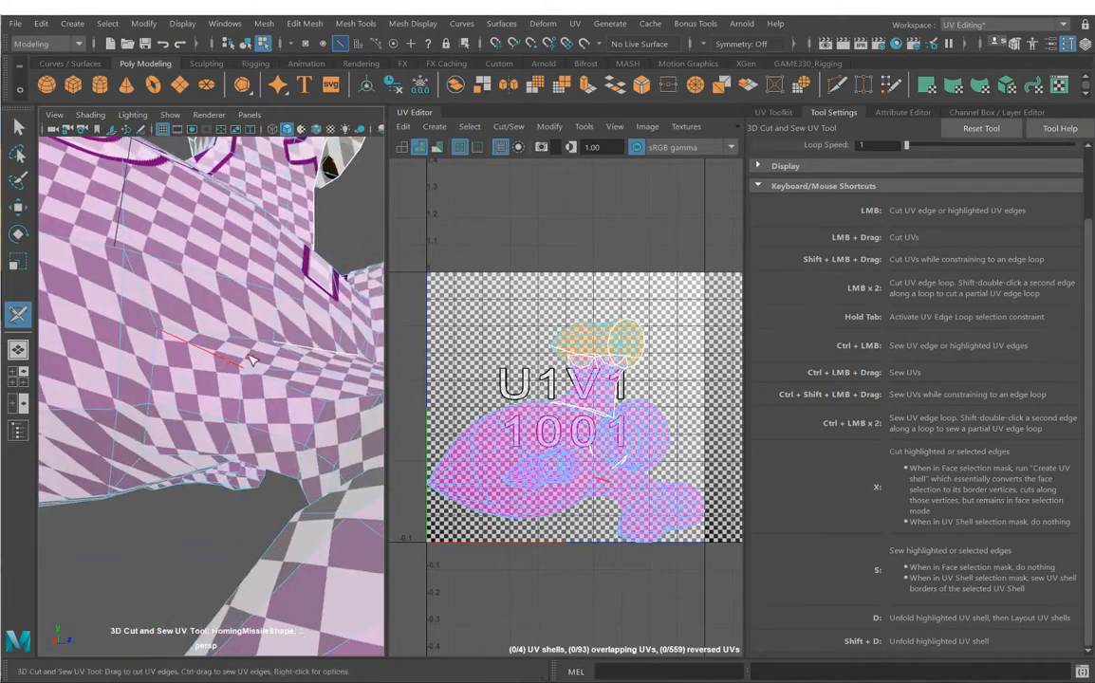
{"action": "scroll", "coordinate": [246, 372], "scroll_direction": "down", "scroll_amount": 3}
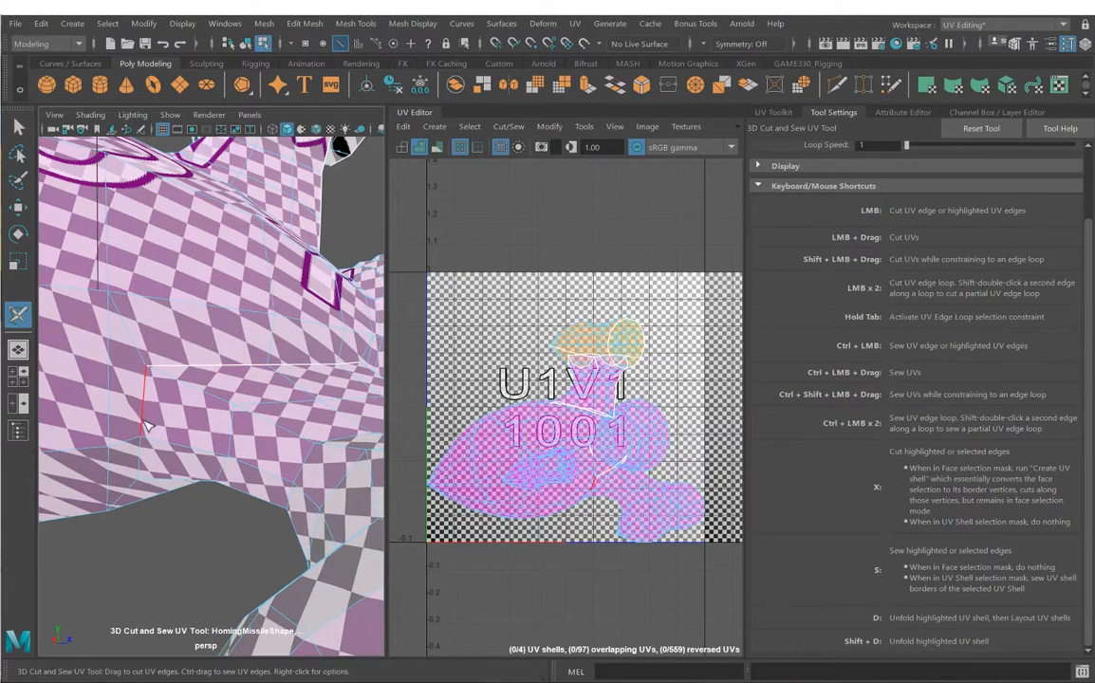
{"action": "left_click_drag", "start_coordinate": [130, 427], "coordinate": [199, 380], "text": "alt"}
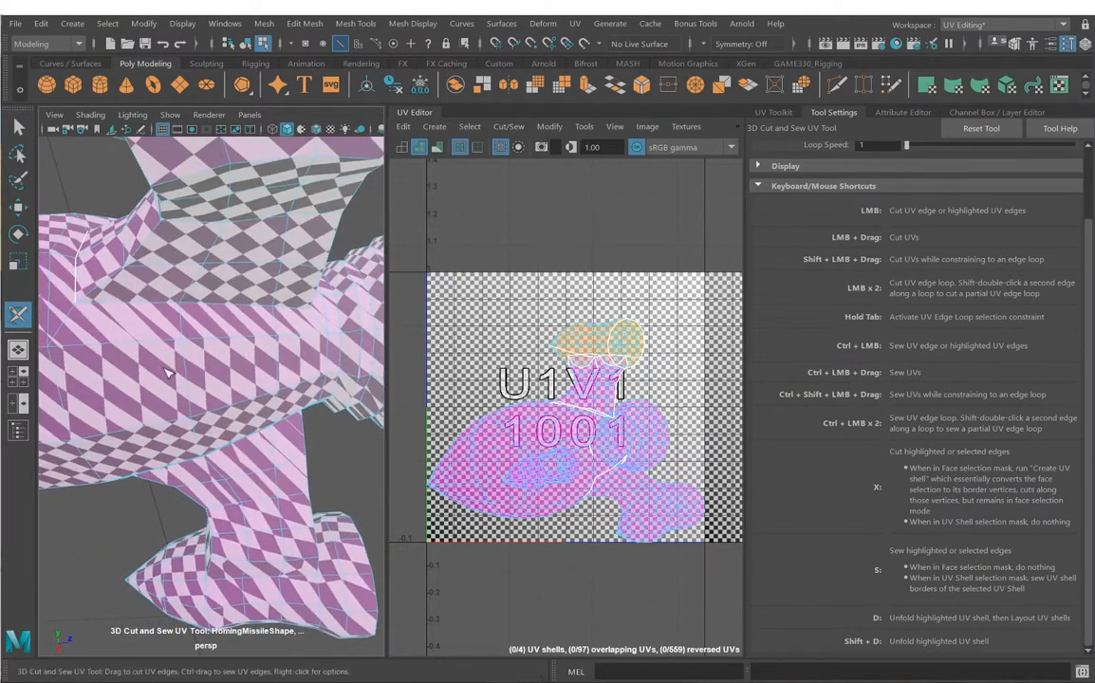
{"action": "left_click", "coordinate": [149, 308]}
{"action": "left_click_drag", "start_coordinate": [171, 318], "coordinate": [264, 338], "text": "alt"}
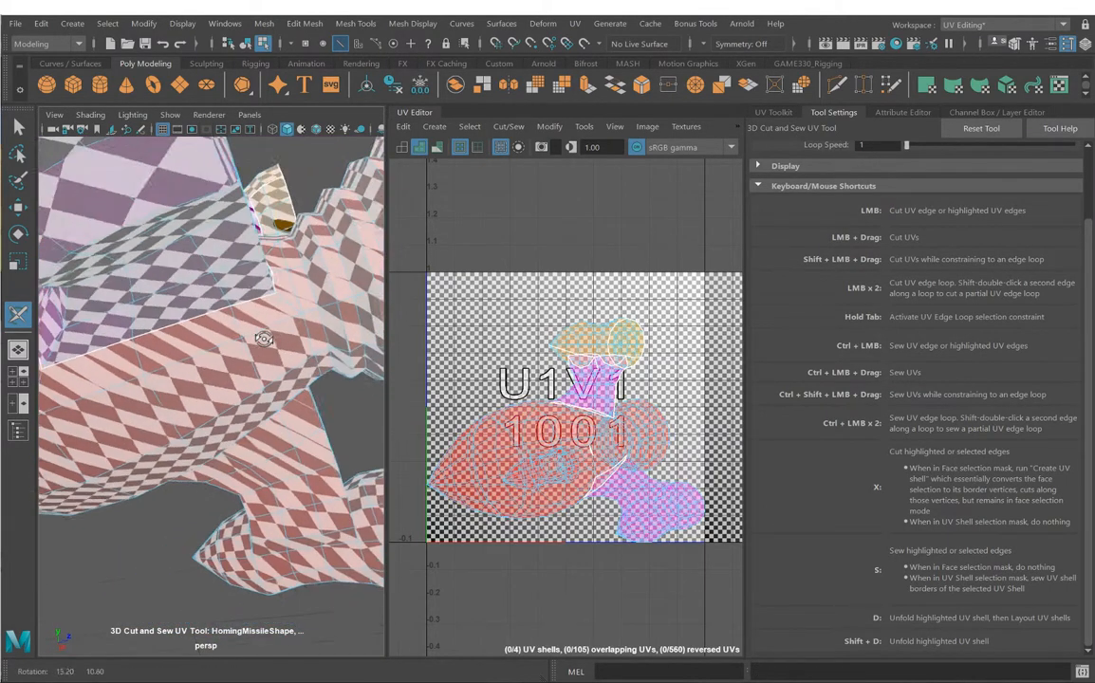
Step: Cut the UV edges all around the base of the opposite side fin to separate it from the body shell
{"action": "right_click_drag", "start_coordinate": [264, 338], "coordinate": [189, 353], "text": "alt"}
{"action": "left_click_drag", "start_coordinate": [189, 353], "coordinate": [237, 399], "text": "alt"}
{"action": "right_click_drag", "start_coordinate": [237, 399], "coordinate": [195, 403], "text": "alt"}
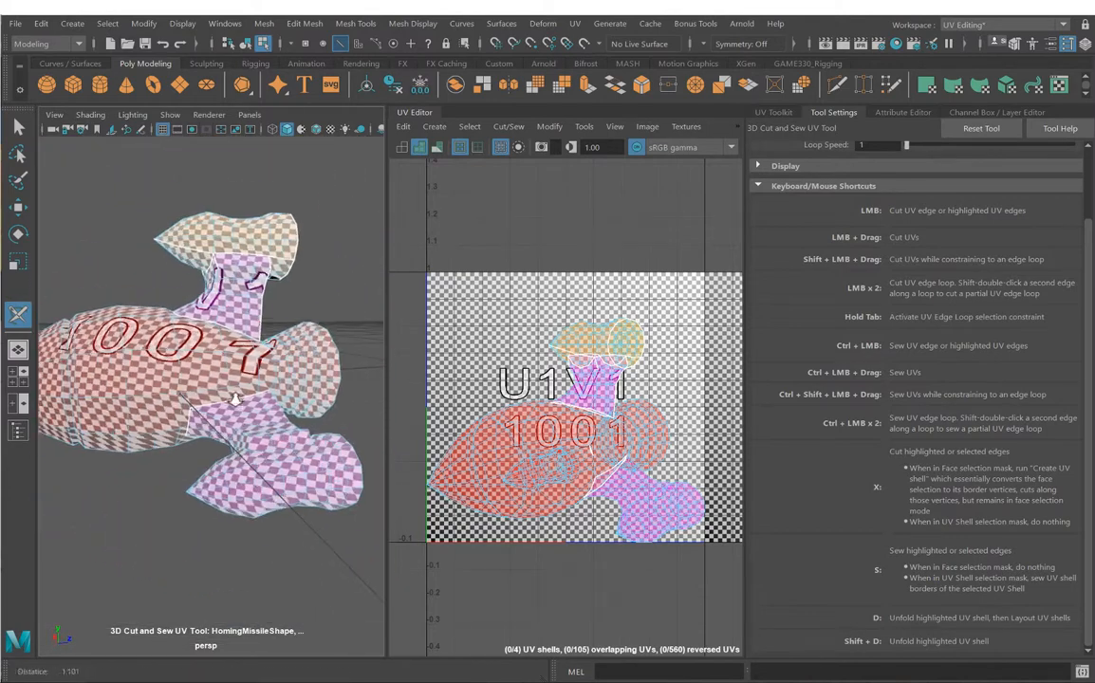
{"action": "left_click_drag", "start_coordinate": [195, 403], "coordinate": [173, 400], "text": "alt"}
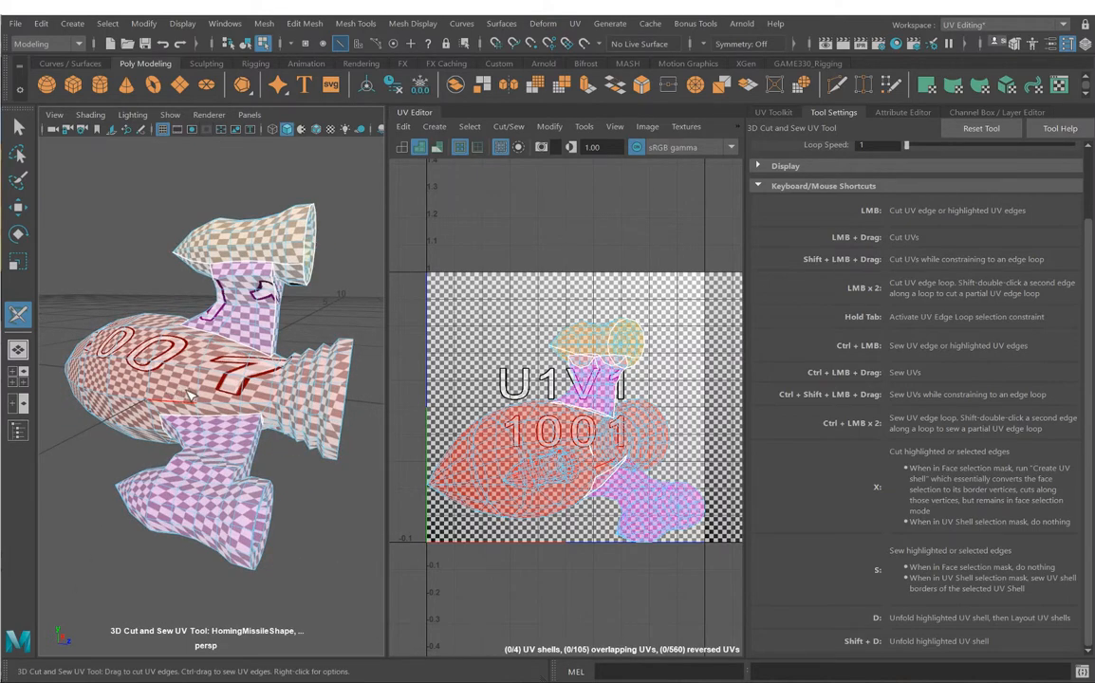
{"action": "left_click_drag", "start_coordinate": [190, 399], "coordinate": [229, 286], "text": "alt"}
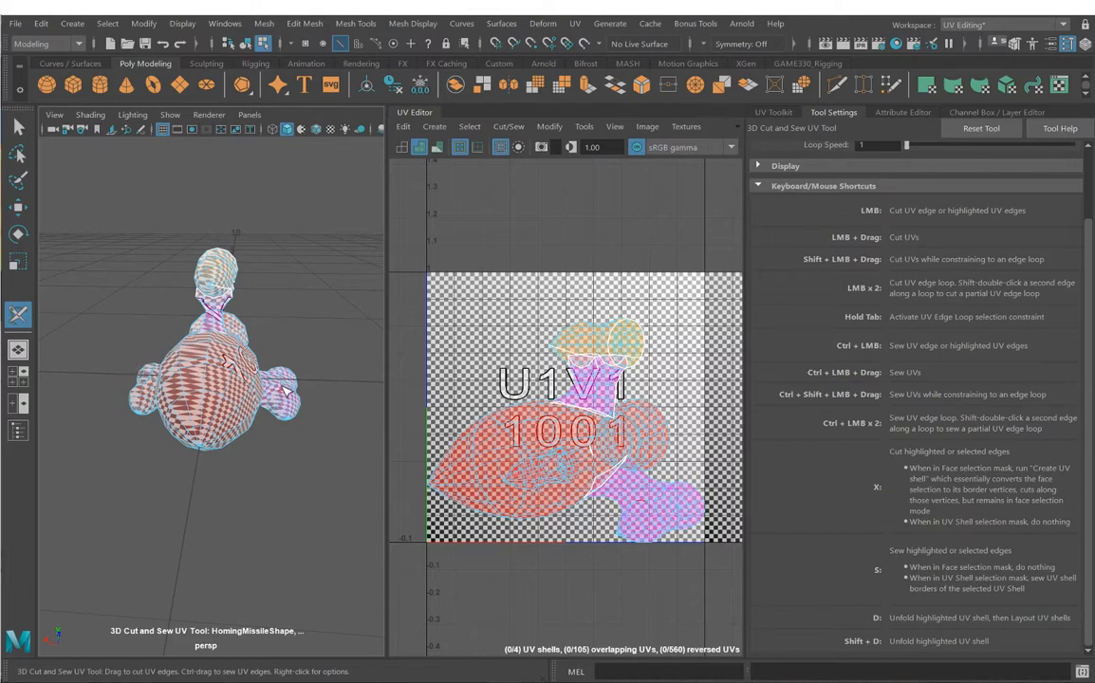
{"action": "left_click_drag", "start_coordinate": [232, 403], "coordinate": [152, 405], "text": "alt"}
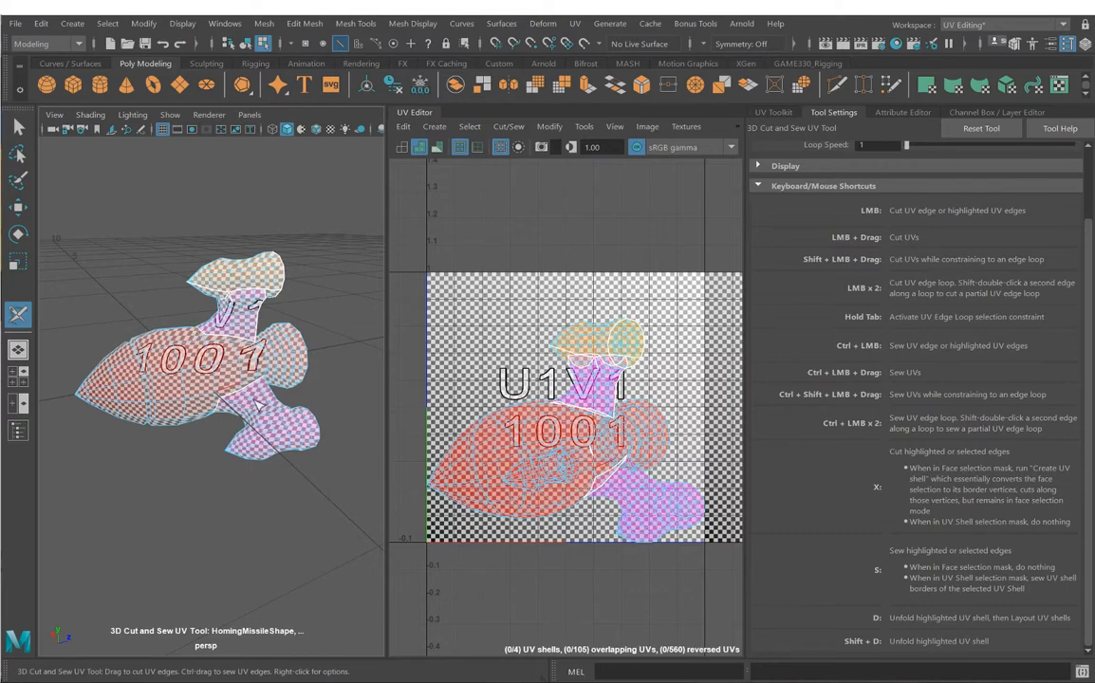
{"action": "left_click_drag", "start_coordinate": [257, 406], "coordinate": [107, 391], "text": "alt"}
{"action": "right_click_drag", "start_coordinate": [107, 391], "coordinate": [144, 346], "text": "alt"}
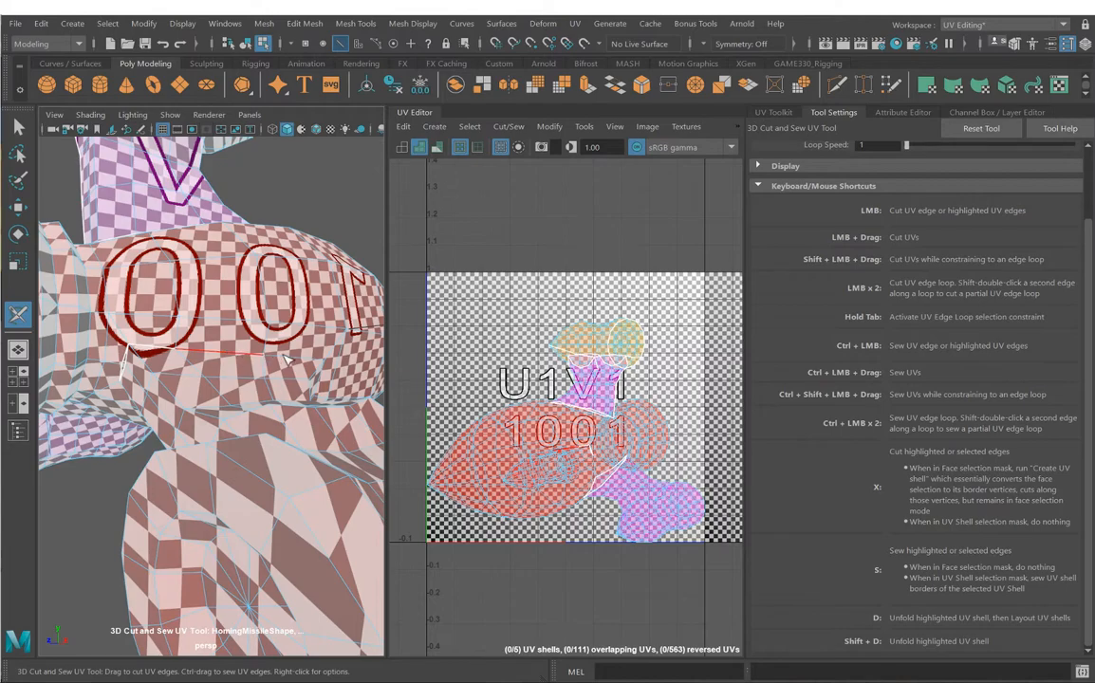
{"action": "left_click_drag", "start_coordinate": [287, 359], "coordinate": [201, 363], "text": "alt"}
{"action": "left_click_drag", "start_coordinate": [211, 417], "coordinate": [262, 353], "text": "alt"}
{"action": "left_click_drag", "start_coordinate": [124, 321], "coordinate": [102, 395], "text": "alt"}
{"action": "key", "text": "f"}
Step: Cut a lengthwise UV seam along the body's lower side from the nose tip back to the side fin
{"action": "left_click_drag", "start_coordinate": [244, 405], "coordinate": [128, 404], "text": "alt"}
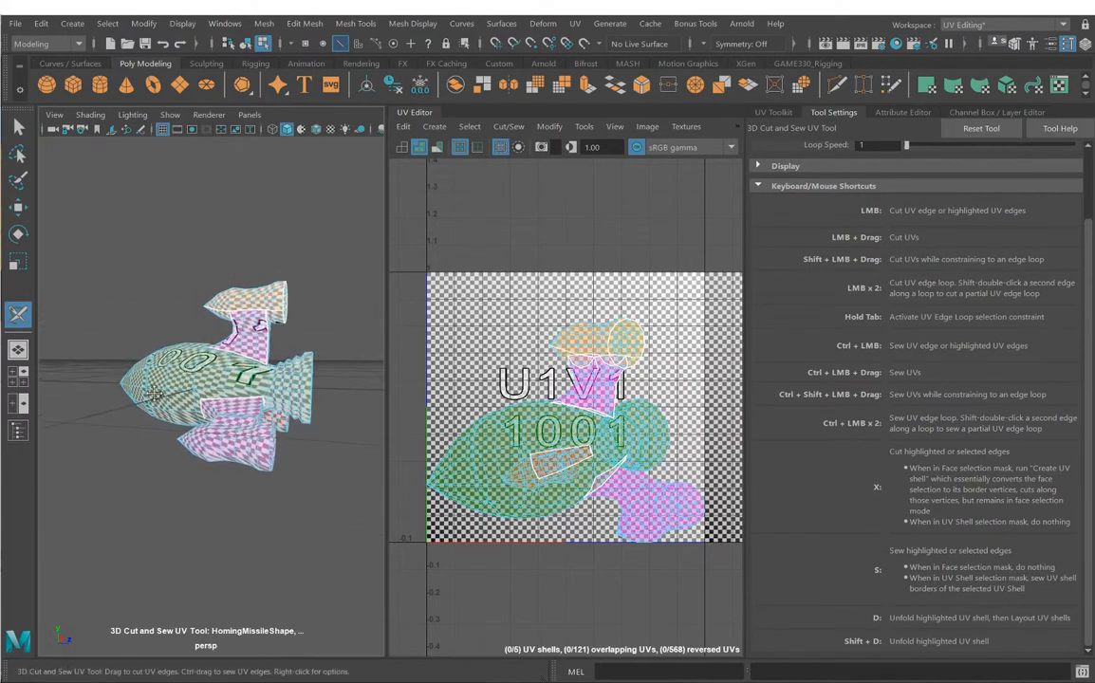
{"action": "right_click_drag", "start_coordinate": [128, 404], "coordinate": [213, 427], "text": "alt"}
{"action": "left_click_drag", "start_coordinate": [107, 412], "coordinate": [148, 394], "text": "alt"}
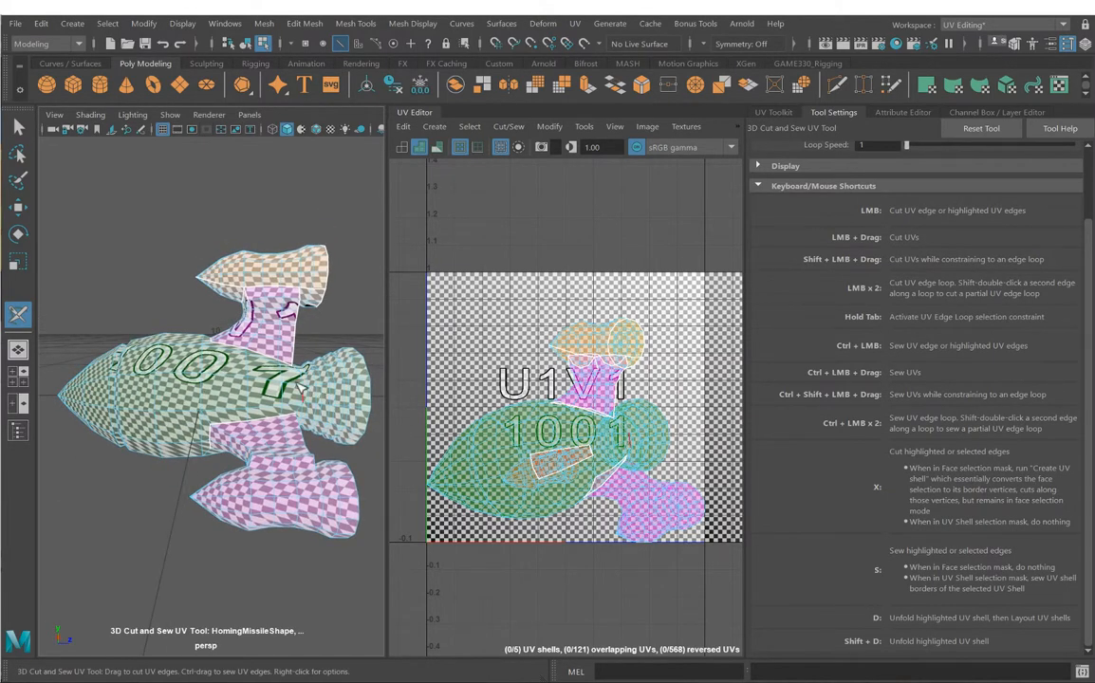
{"action": "left_click_drag", "start_coordinate": [301, 388], "coordinate": [203, 399], "text": "alt"}
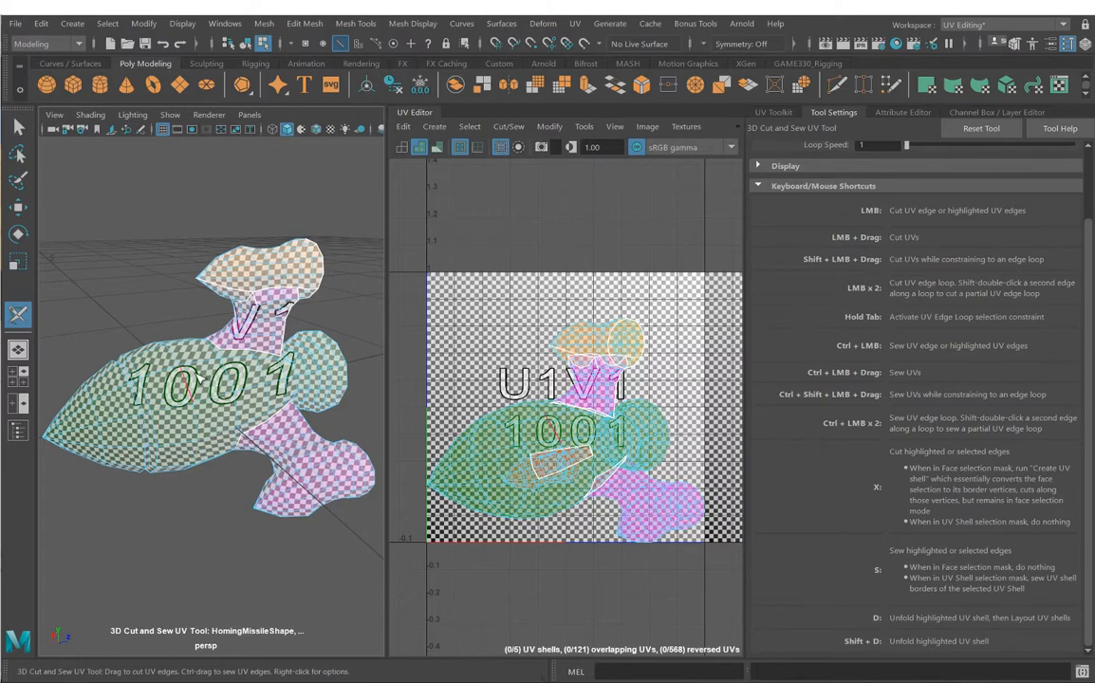
{"action": "left_click_drag", "start_coordinate": [139, 398], "coordinate": [150, 383], "text": "alt"}
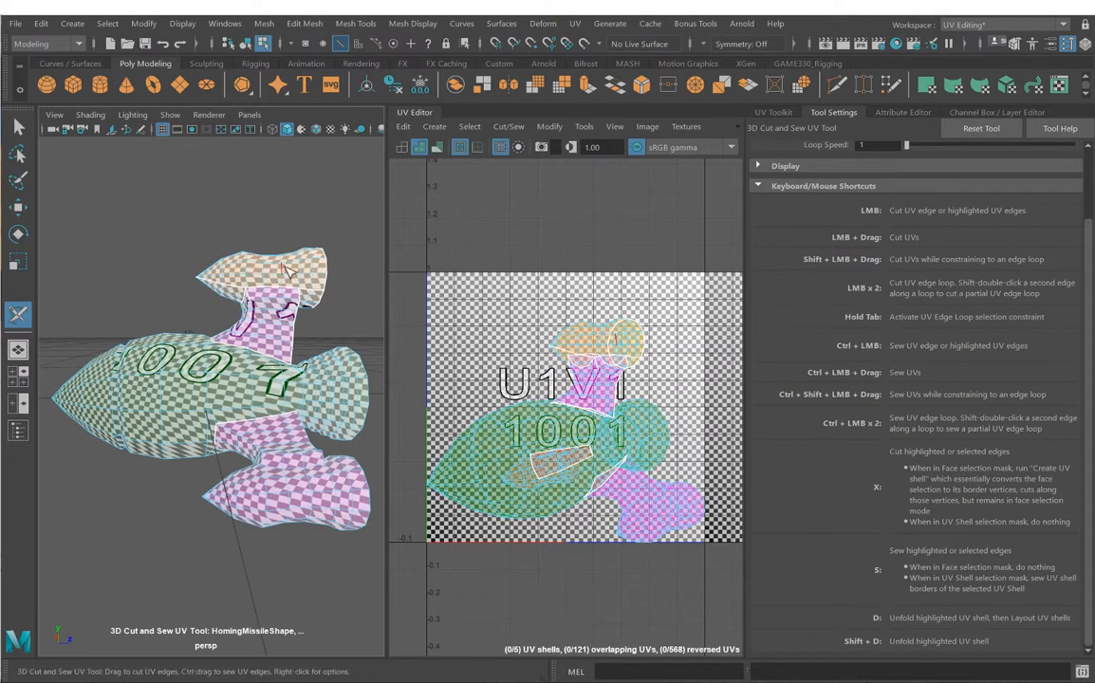
{"action": "left_click_drag", "start_coordinate": [126, 408], "coordinate": [258, 390], "text": "alt"}
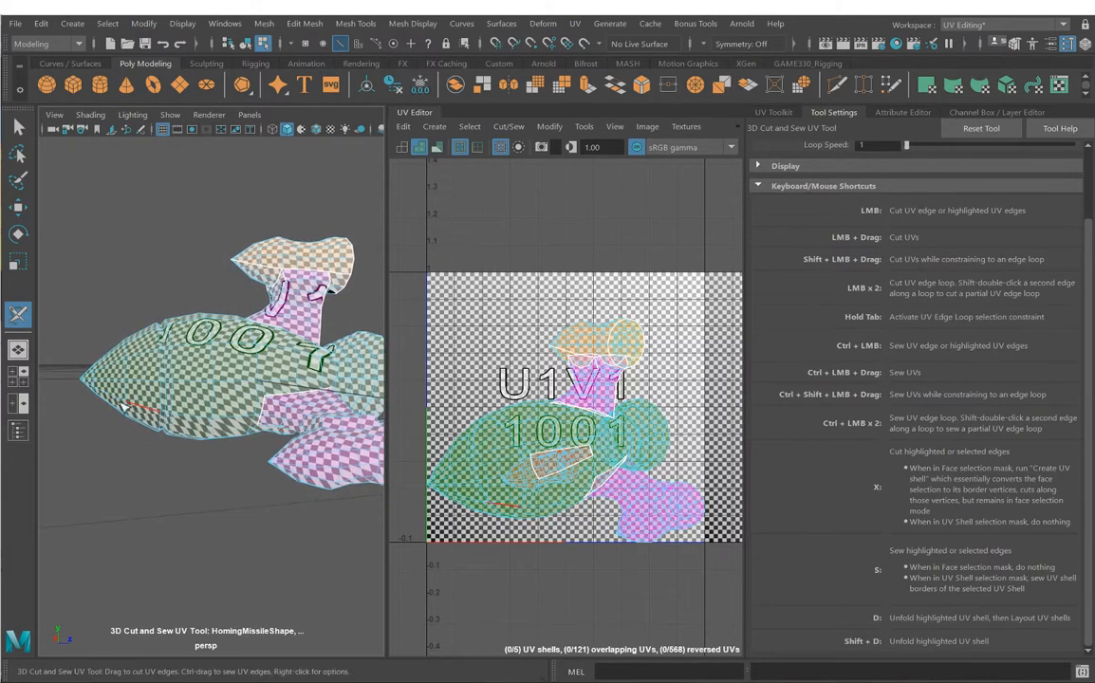
{"action": "left_click_drag", "start_coordinate": [265, 416], "coordinate": [201, 389], "text": "alt"}
{"action": "left_click", "coordinate": [156, 389]}
{"action": "right_click_drag", "start_coordinate": [201, 389], "coordinate": [247, 382], "text": "alt"}
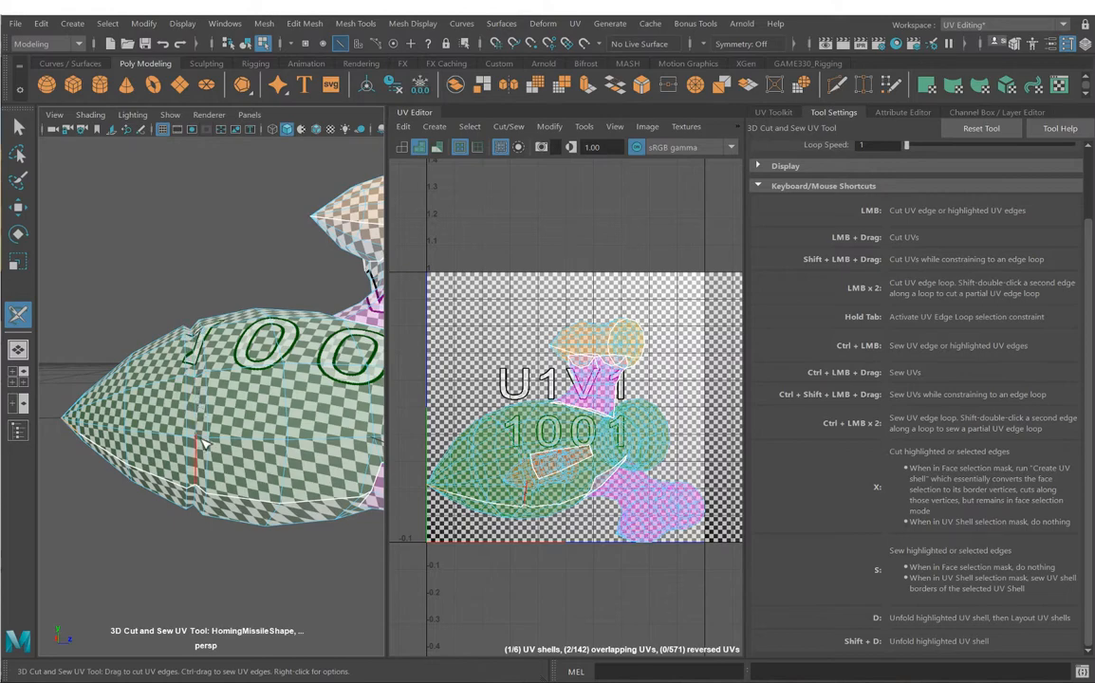
Step: Cut the UV edge loop around the body behind the nose to separate the nose cone into its own shell
{"action": "left_click_drag", "start_coordinate": [203, 443], "coordinate": [207, 417], "text": "alt"}
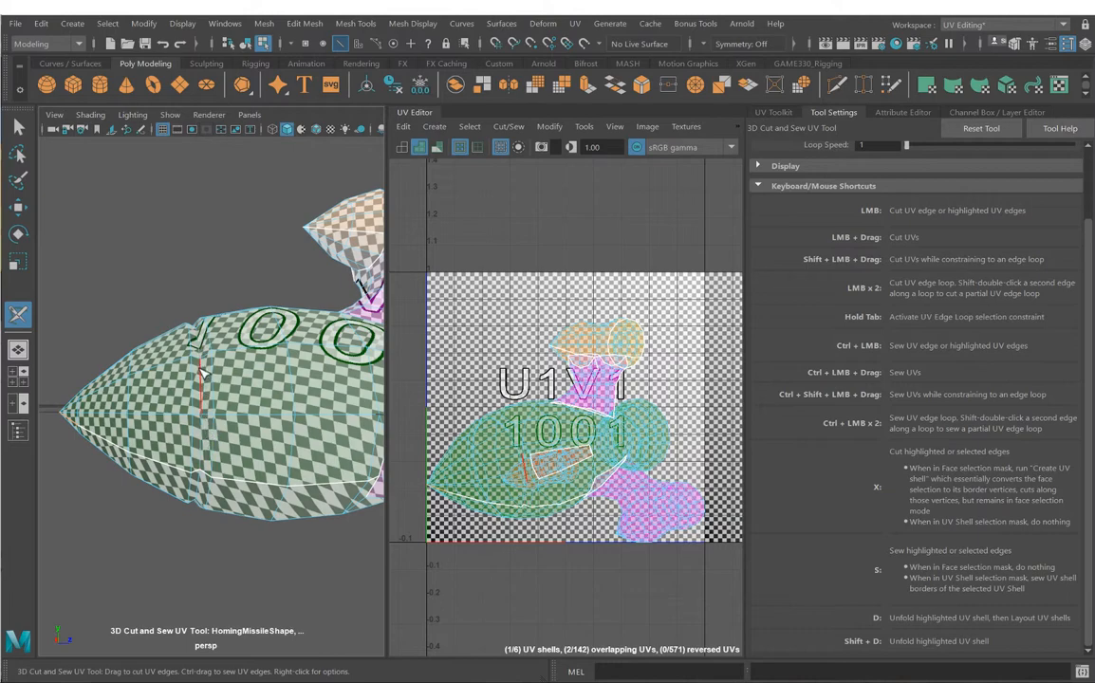
{"action": "left_click", "coordinate": [201, 372]}
{"action": "left_click_drag", "start_coordinate": [207, 369], "coordinate": [239, 475], "text": "alt"}
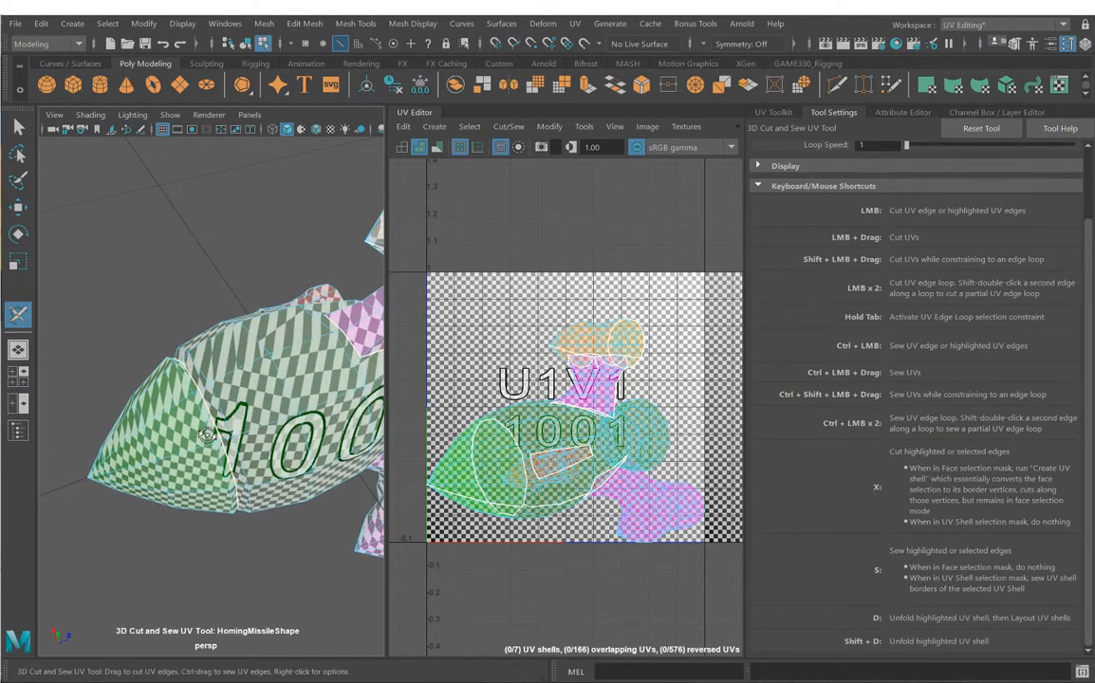
Step: Cut a lengthwise UV seam along the lower side of the ribbed rear thruster, from the side fin's rear corner to the rim
{"action": "left_click_drag", "start_coordinate": [214, 417], "coordinate": [170, 400], "text": "alt"}
{"action": "scroll", "coordinate": [170, 400], "scroll_direction": "down", "scroll_amount": 3}
{"action": "middle_click_drag", "start_coordinate": [170, 400], "coordinate": [120, 356], "text": "alt"}
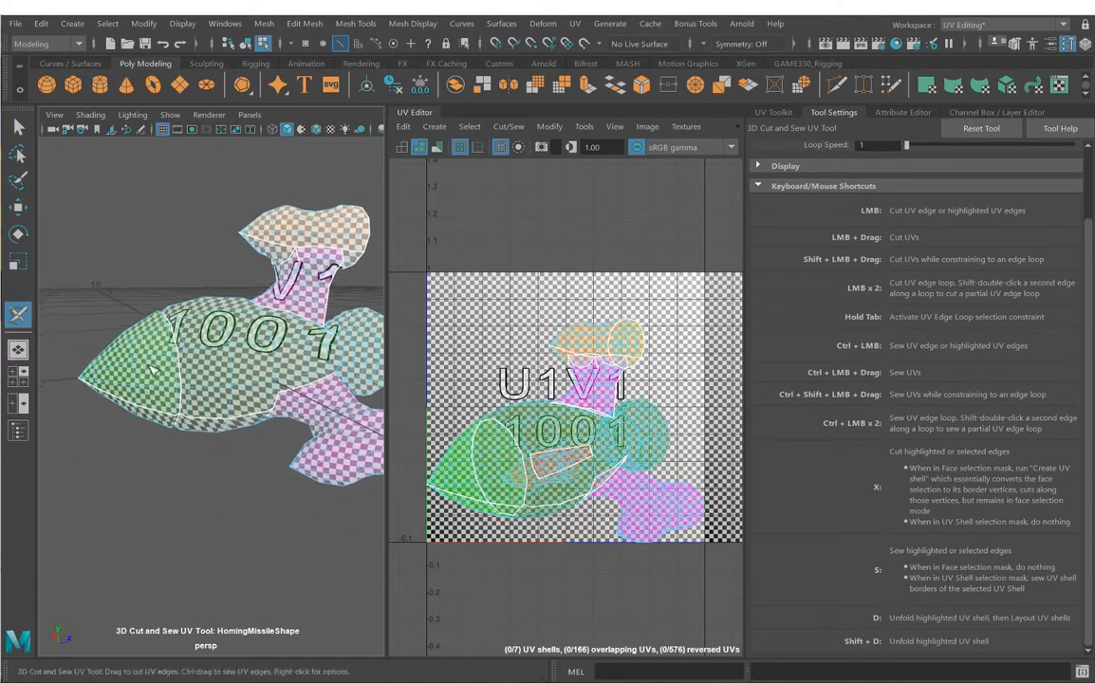
{"action": "left_click_drag", "start_coordinate": [121, 356], "coordinate": [133, 369], "text": "alt"}
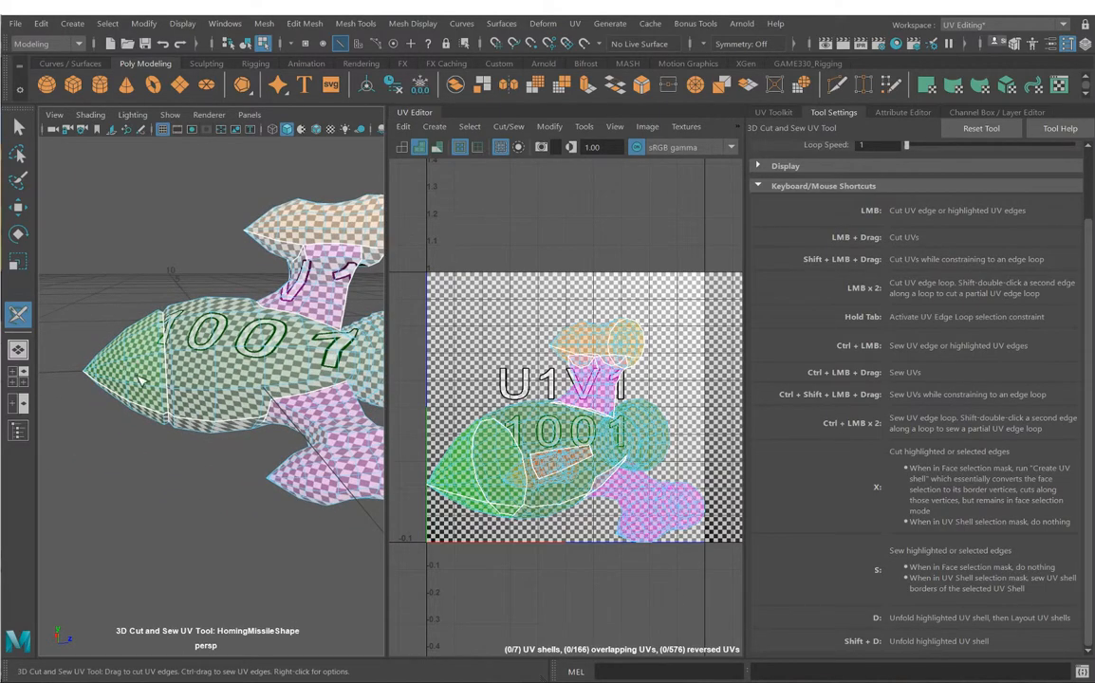
{"action": "middle_click_drag", "start_coordinate": [217, 379], "coordinate": [110, 389], "text": "alt"}
{"action": "left_click_drag", "start_coordinate": [189, 399], "coordinate": [288, 426], "text": "alt"}
{"action": "scroll", "coordinate": [246, 415], "scroll_direction": "up", "scroll_amount": 4}
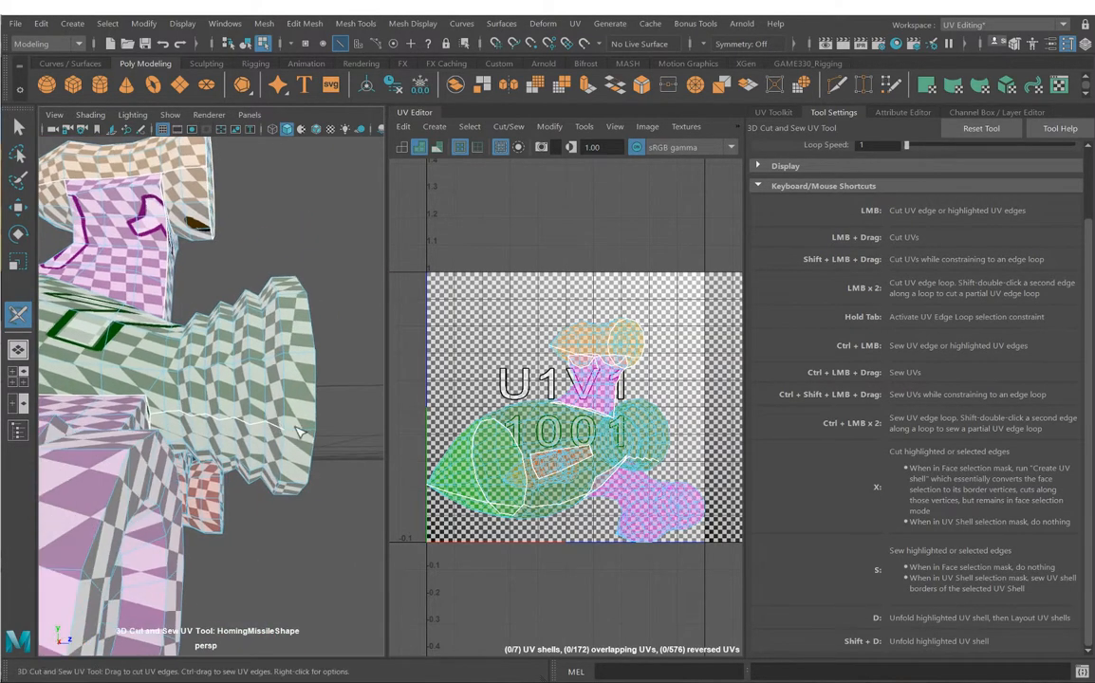
{"action": "left_click", "coordinate": [304, 427]}
{"action": "left_click_drag", "start_coordinate": [190, 393], "coordinate": [211, 379], "text": "alt"}
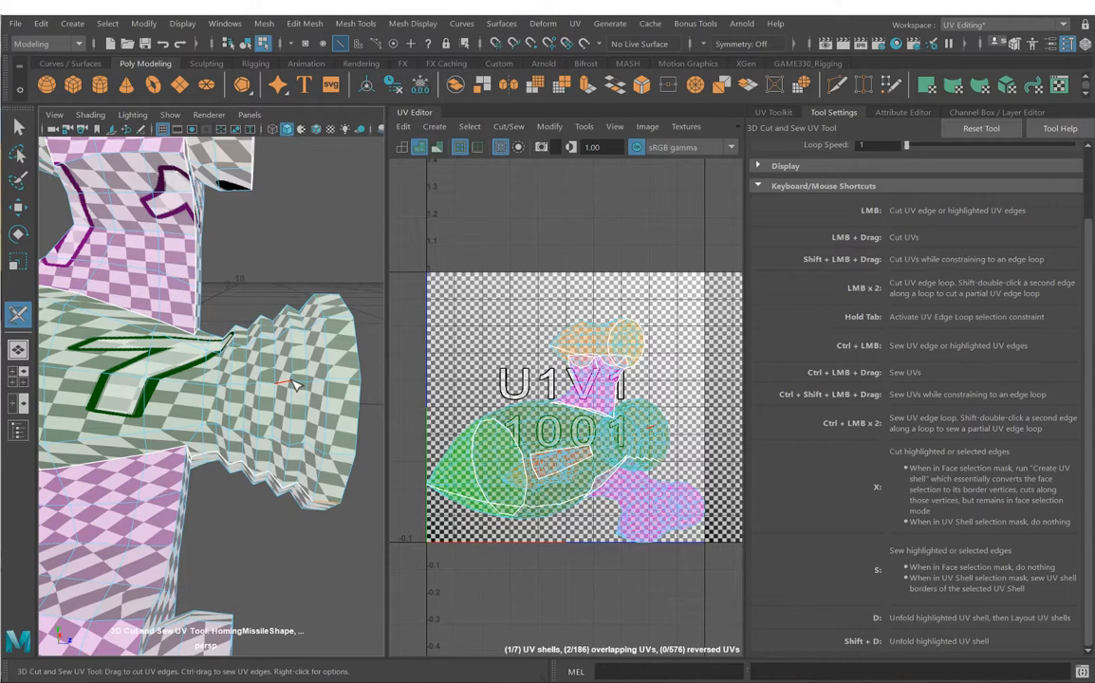
Step: Cut the UV edge loop where the body meets the ribbed rear thruster to separate the thruster shell
{"action": "left_click_drag", "start_coordinate": [258, 322], "coordinate": [189, 406], "text": "alt"}
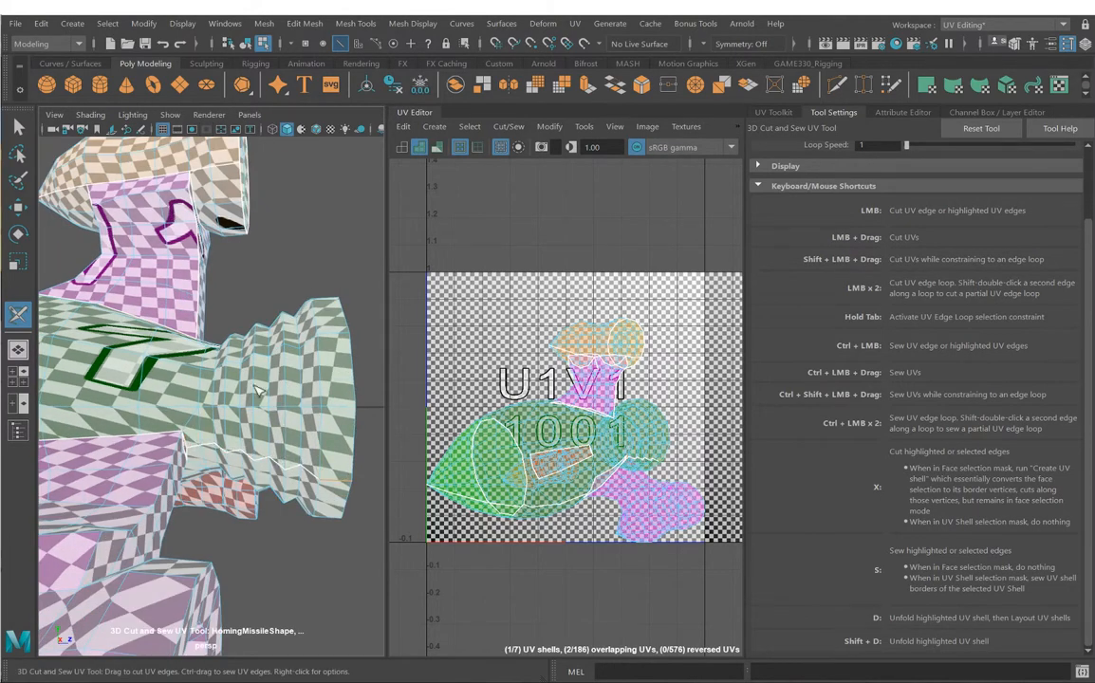
{"action": "left_click_drag", "start_coordinate": [234, 353], "coordinate": [222, 423], "text": "alt"}
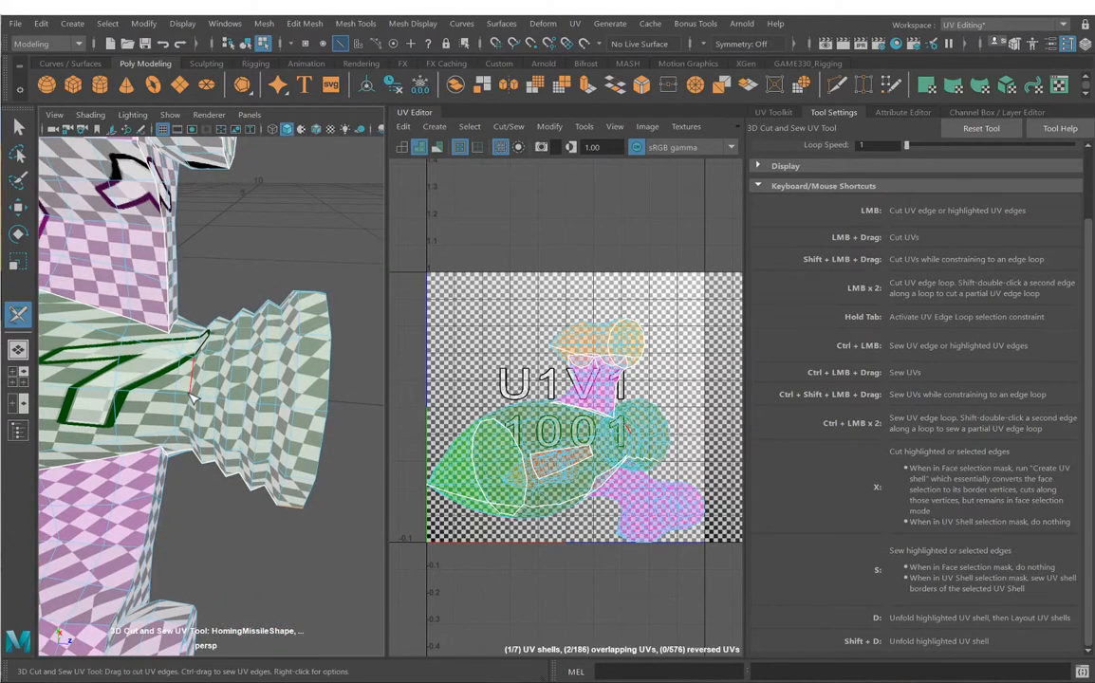
{"action": "left_click_drag", "start_coordinate": [212, 391], "coordinate": [199, 342], "text": "alt"}
{"action": "middle_click_drag", "start_coordinate": [199, 395], "coordinate": [222, 396], "text": "alt"}
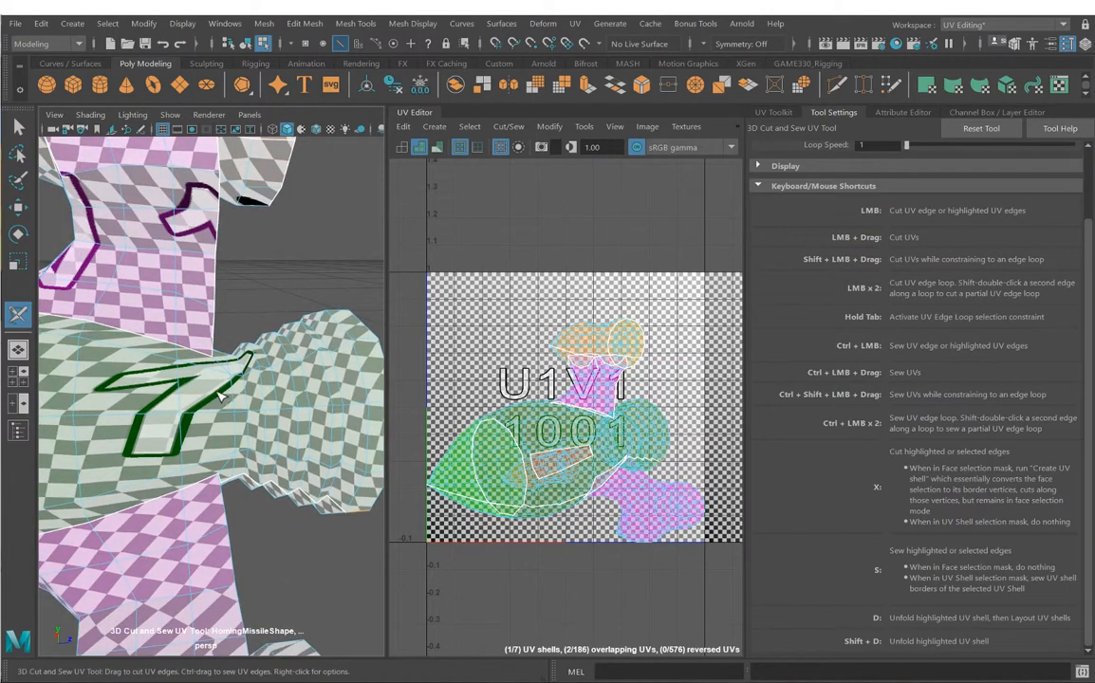
{"action": "right_click_drag", "start_coordinate": [222, 396], "coordinate": [185, 379], "text": "alt"}
{"action": "middle_click_drag", "start_coordinate": [185, 368], "coordinate": [243, 359], "text": "alt"}
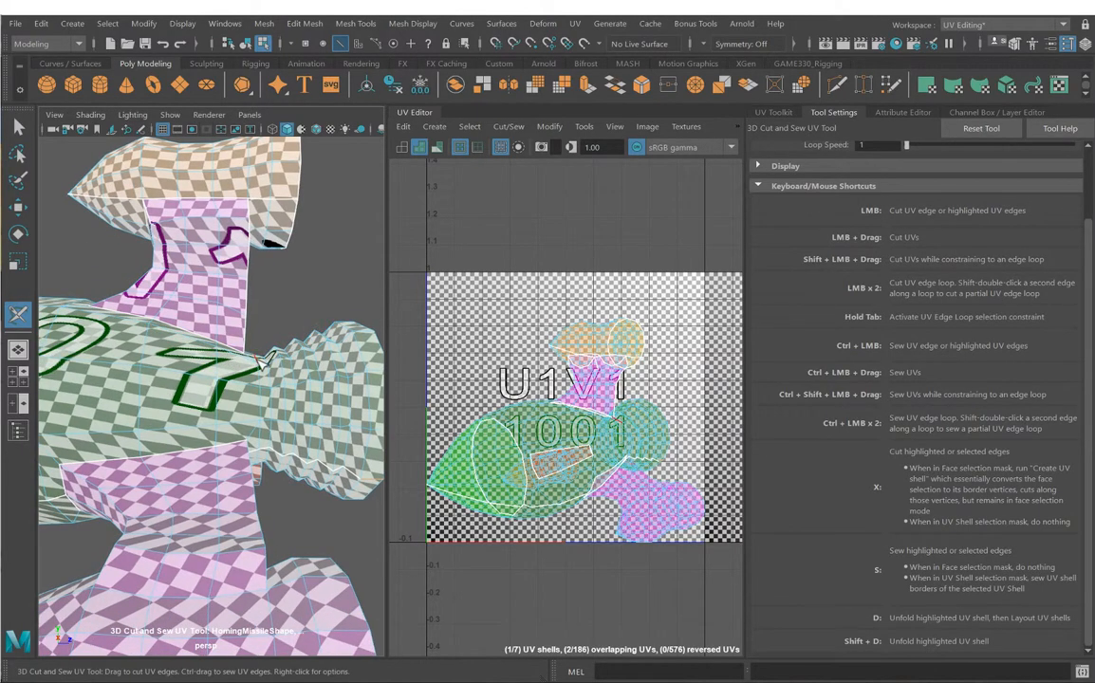
{"action": "scroll", "coordinate": [264, 365], "scroll_direction": "down", "scroll_amount": 3}
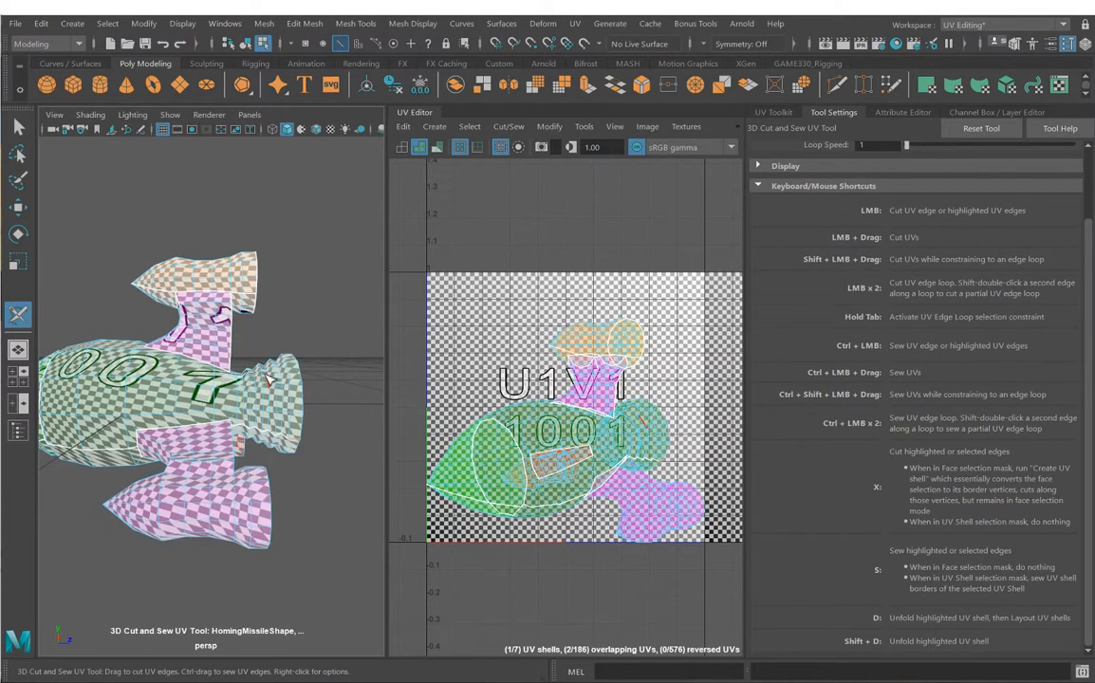
{"action": "scroll", "coordinate": [274, 383], "scroll_direction": "up", "scroll_amount": 2}
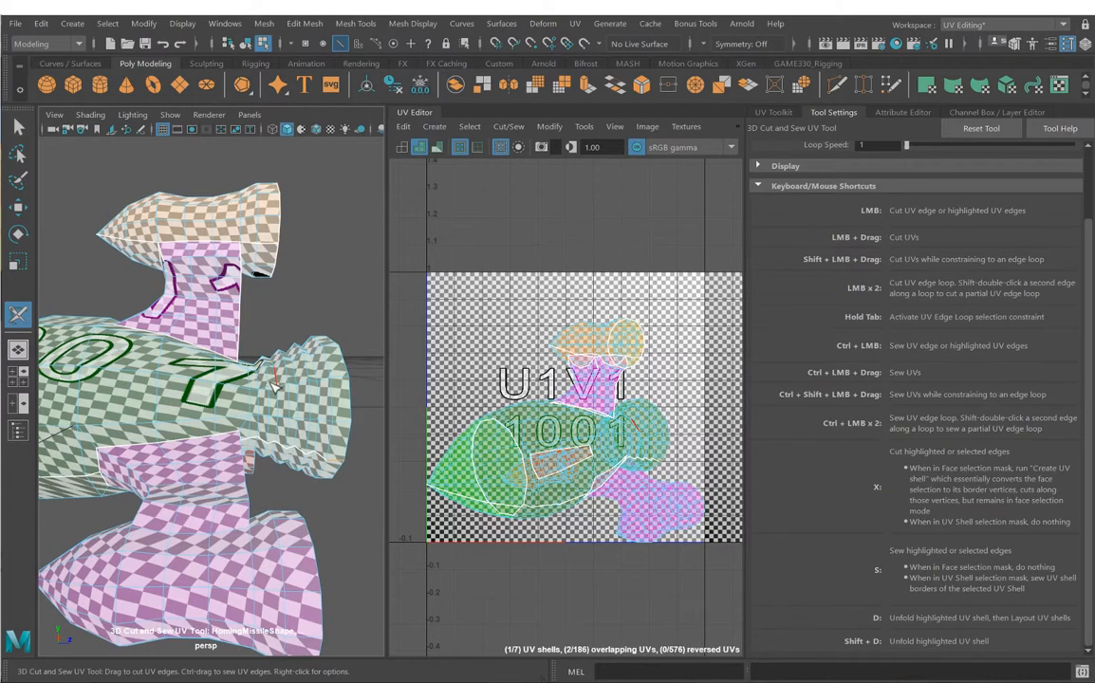
{"action": "left_click_drag", "start_coordinate": [258, 382], "coordinate": [224, 282], "text": "alt"}
{"action": "left_click_drag", "start_coordinate": [199, 368], "coordinate": [210, 424], "text": "alt"}
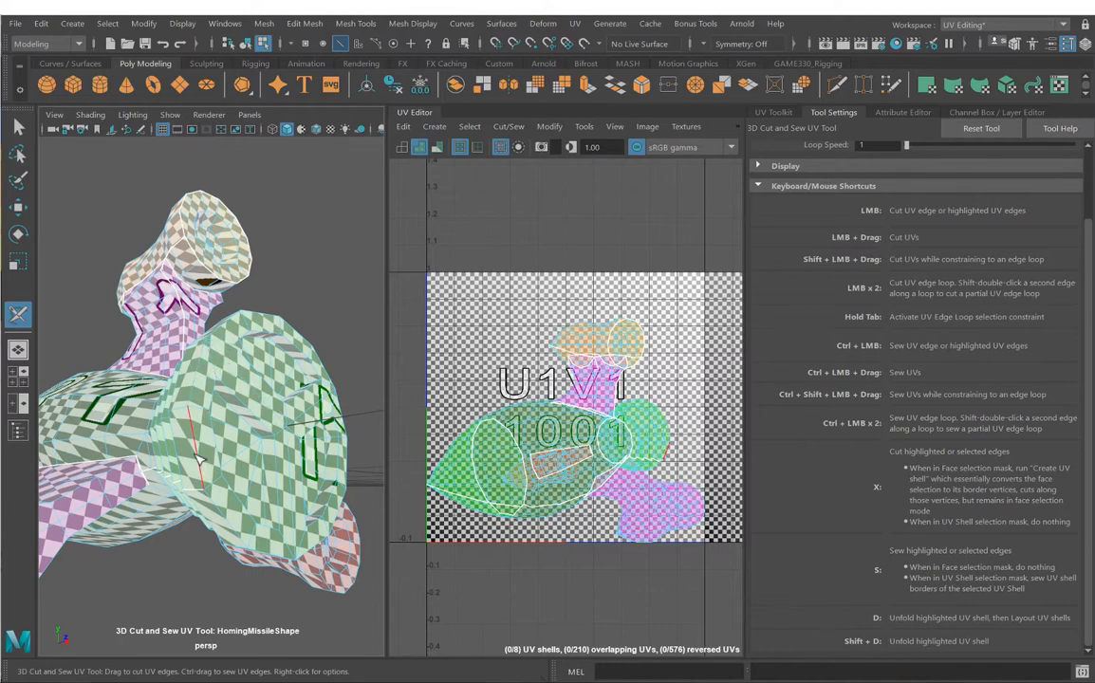
Step: Cut the UV edge loop around the rear rim of the main thruster to separate its nozzle opening
{"action": "left_click_drag", "start_coordinate": [195, 401], "coordinate": [249, 400], "text": "alt"}
{"action": "left_click", "coordinate": [238, 366]}
{"action": "right_click_drag", "start_coordinate": [248, 400], "coordinate": [274, 425], "text": "alt"}
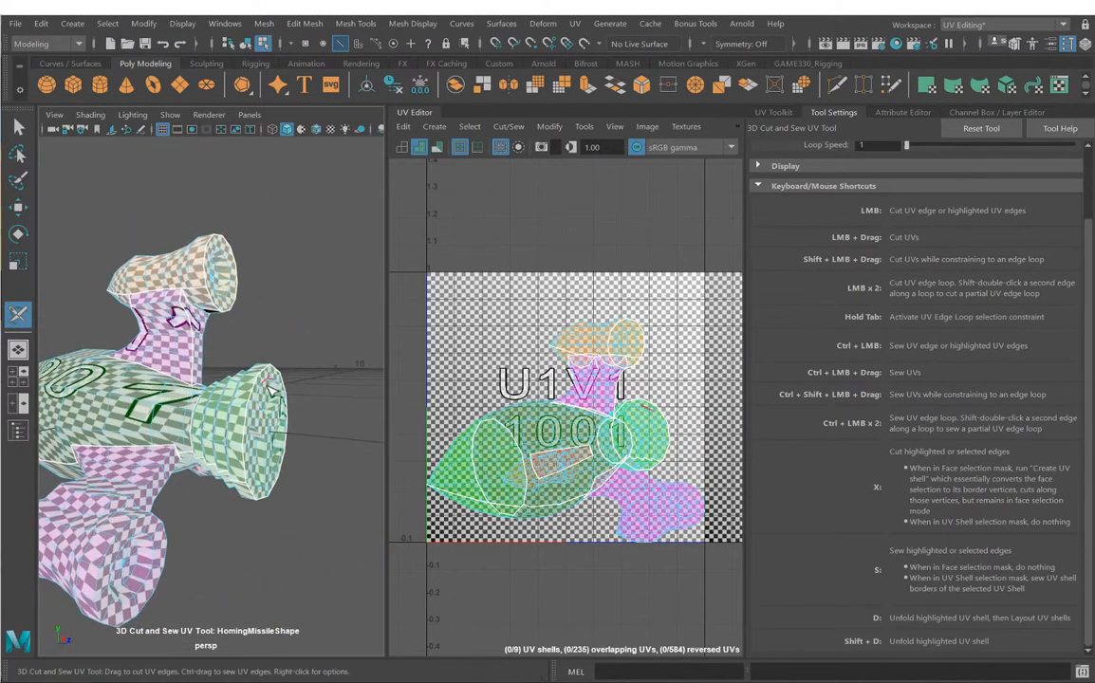
{"action": "mouse_move", "coordinate": [270, 389]}
{"action": "left_mouse_down", "text": "alt"}
{"action": "mouse_move", "coordinate": [141, 434]}
{"action": "mouse_move", "coordinate": [306, 435]}
{"action": "mouse_move", "coordinate": [349, 383]}
{"action": "mouse_move", "coordinate": [161, 432]}
{"action": "mouse_move", "coordinate": [274, 391]}
{"action": "left_mouse_up", "text": "alt"}
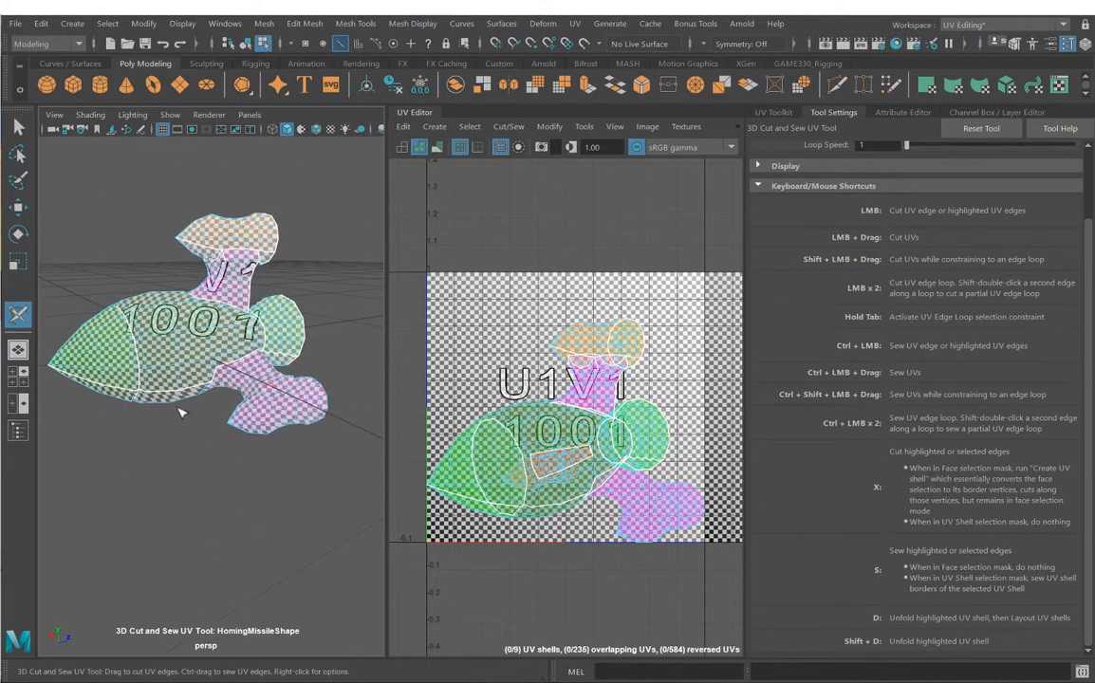
Step: Exit the 3D Cut and Sew UV Tool and return to the Select Tool
{"action": "left_click_drag", "start_coordinate": [180, 411], "coordinate": [309, 384], "text": "alt"}
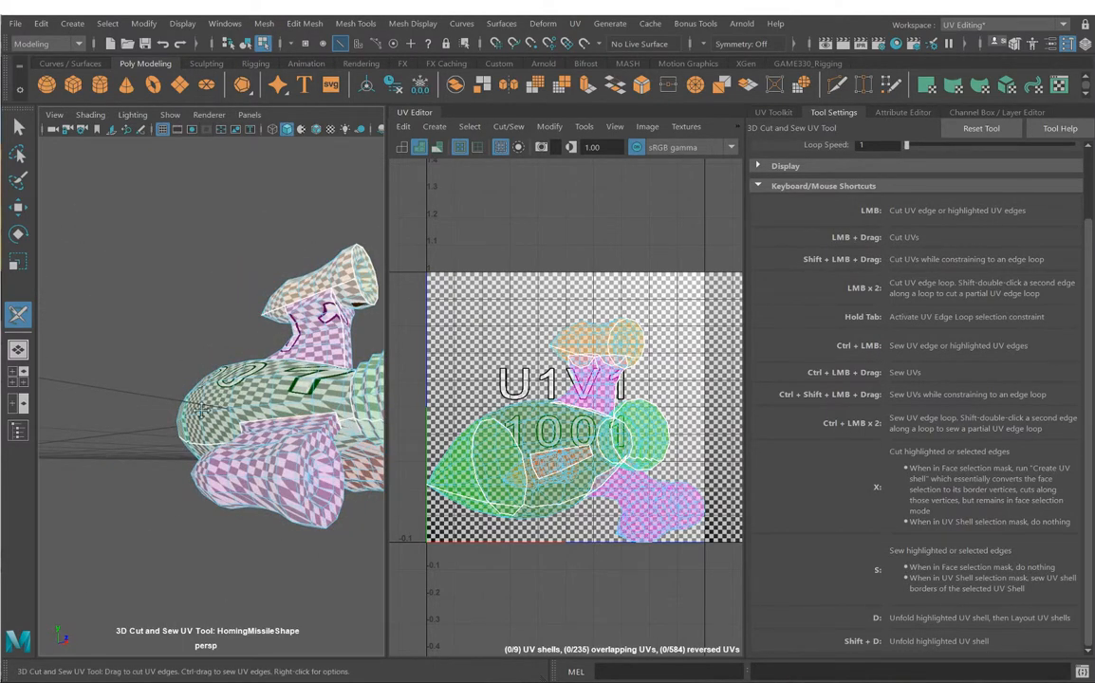
{"action": "left_click_drag", "start_coordinate": [201, 410], "coordinate": [272, 412], "text": "alt"}
{"action": "left_click_drag", "start_coordinate": [118, 358], "coordinate": [218, 406], "text": "alt"}
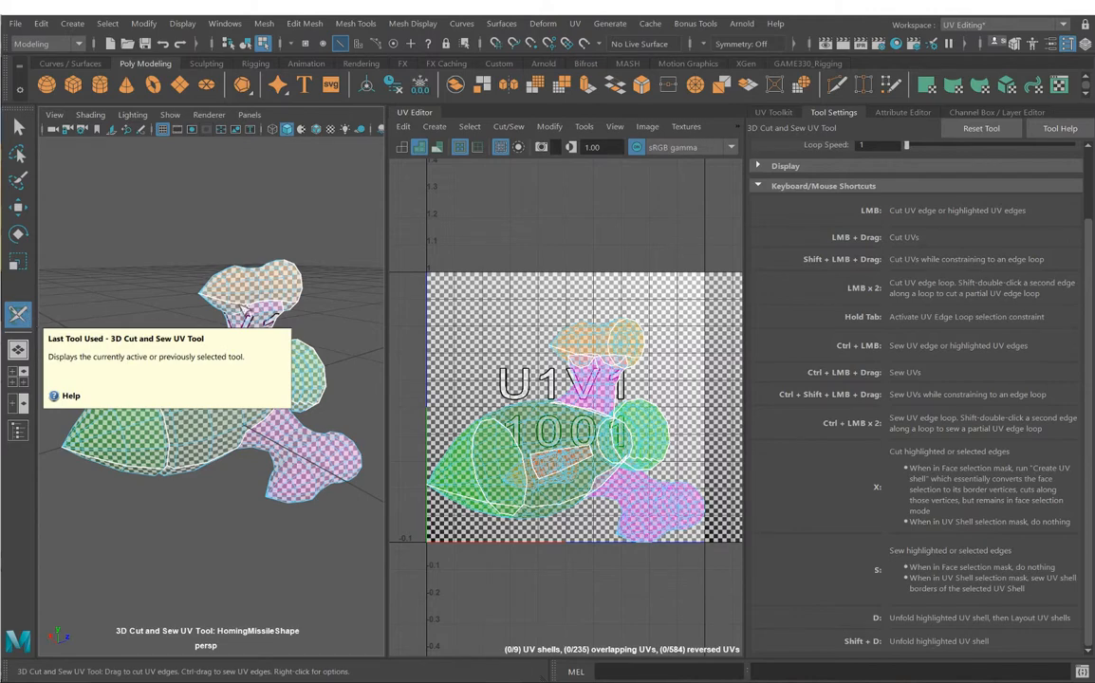
{"action": "right_click", "coordinate": [281, 424]}
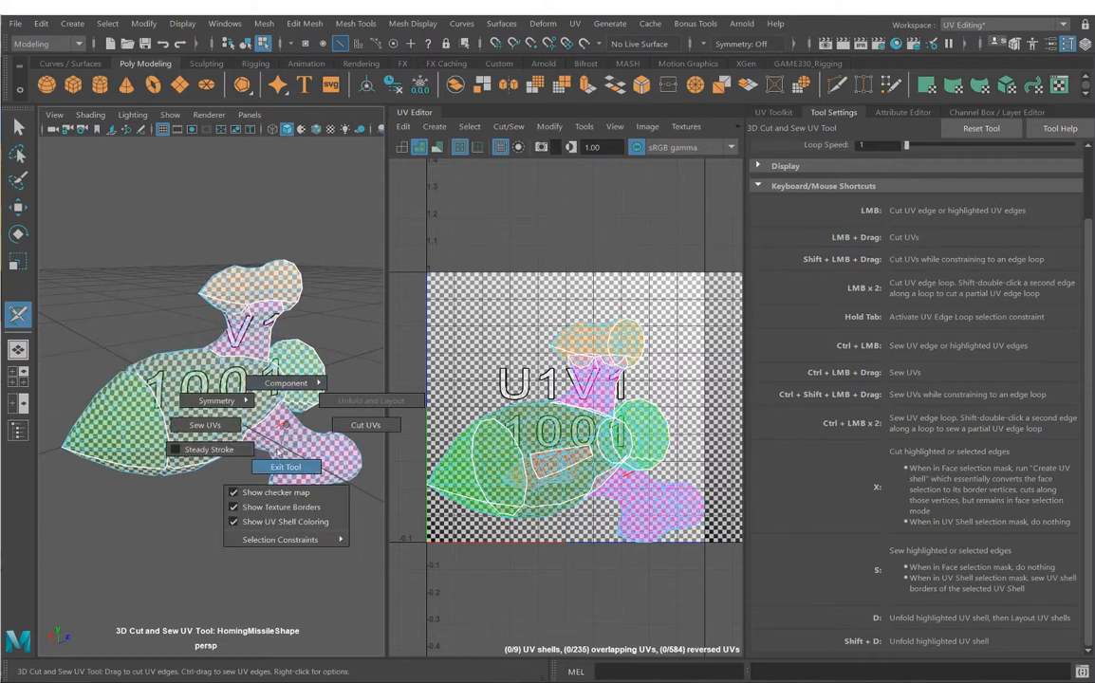
{"action": "mouse_move", "coordinate": [289, 422]}
{"action": "right_mouse_down"}
{"action": "mouse_move", "coordinate": [290, 408]}
{"action": "mouse_move", "coordinate": [288, 424]}
{"action": "right_mouse_up"}
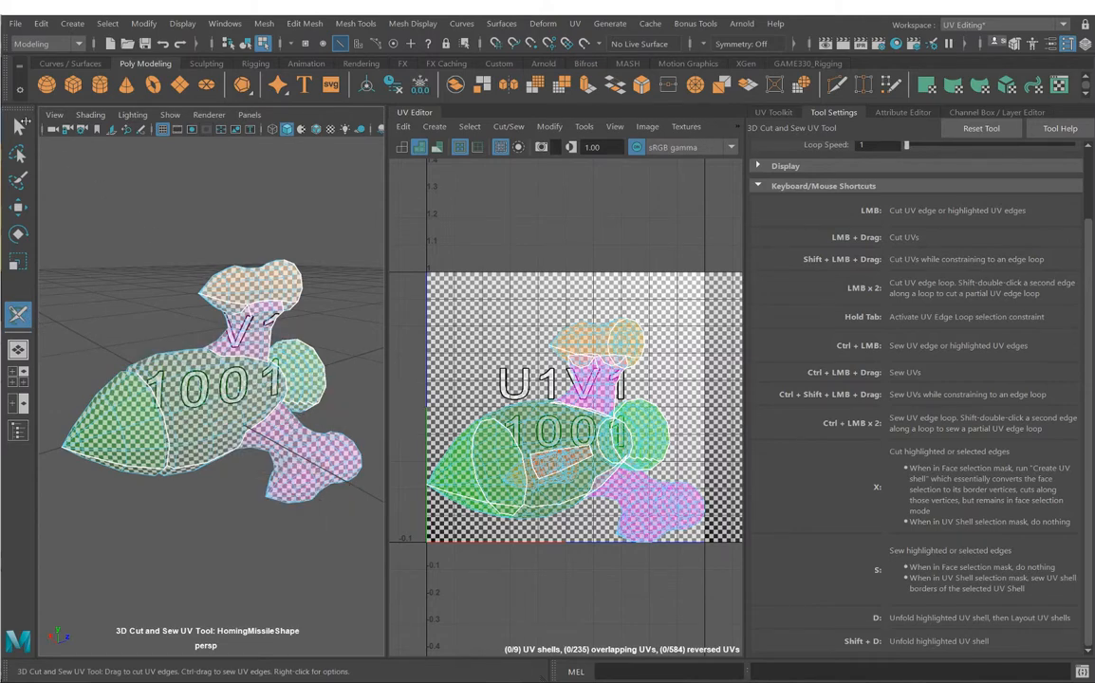
{"action": "left_click", "coordinate": [18, 126]}
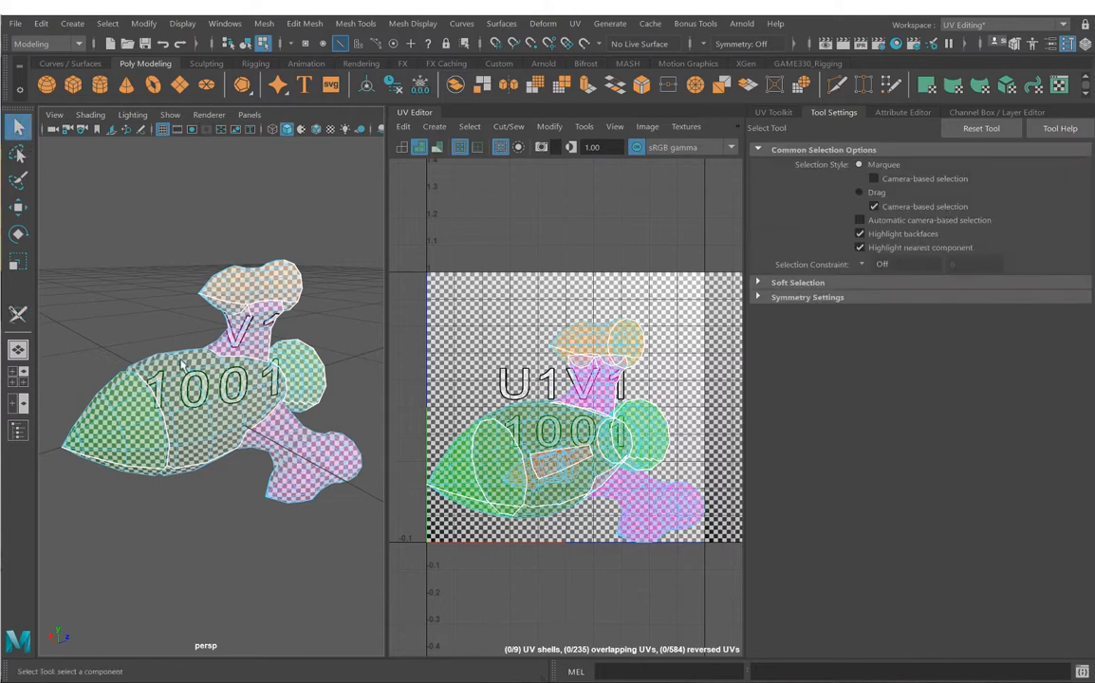
Step: In face selection mode, delete the ring of faces joining the near side fin to the body
{"action": "left_click_drag", "start_coordinate": [253, 368], "coordinate": [245, 408], "text": "alt"}
{"action": "right_click", "coordinate": [245, 403]}
{"action": "right_click_drag", "start_coordinate": [245, 403], "coordinate": [245, 334]}
{"action": "middle_click_drag", "start_coordinate": [302, 425], "coordinate": [226, 370], "text": "alt"}
{"action": "left_click_drag", "start_coordinate": [226, 370], "coordinate": [237, 385], "text": "alt"}
{"action": "scroll", "coordinate": [237, 385], "scroll_direction": "up", "scroll_amount": 2}
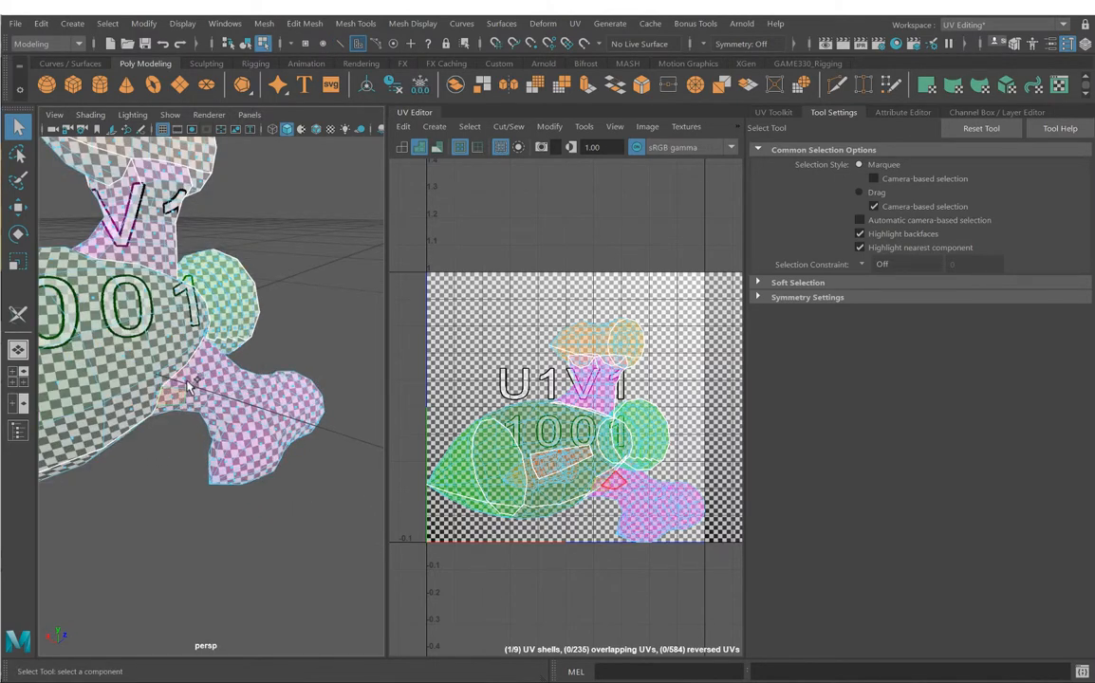
{"action": "double_click", "coordinate": [173, 394], "text": "shift"}
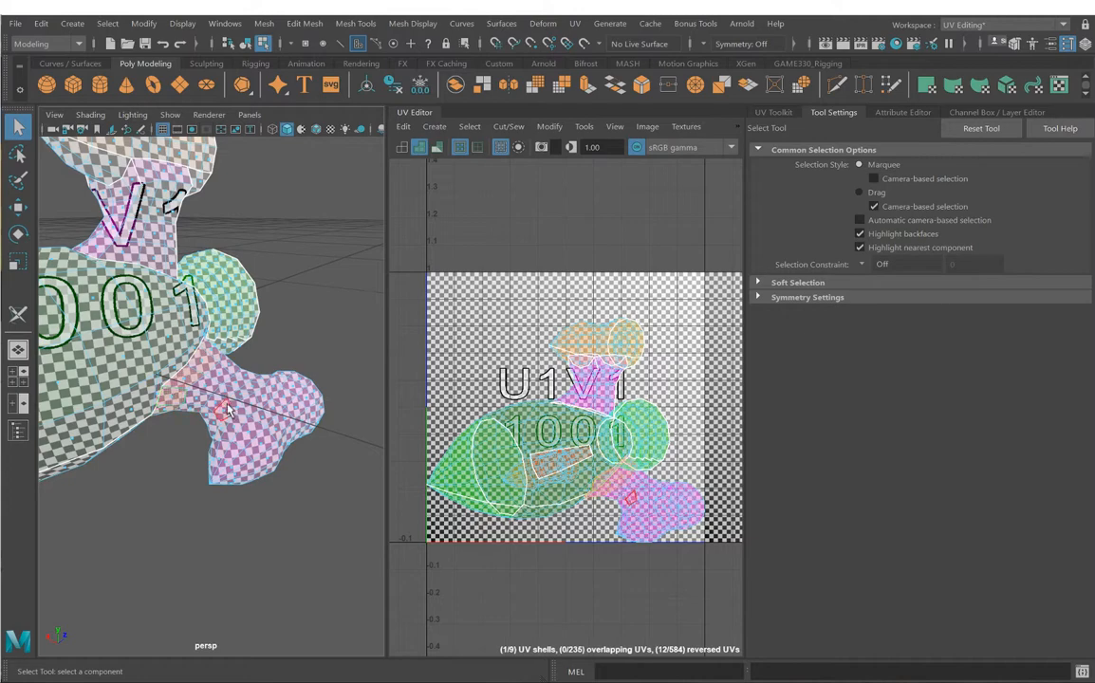
{"action": "key", "text": "shift+x"}
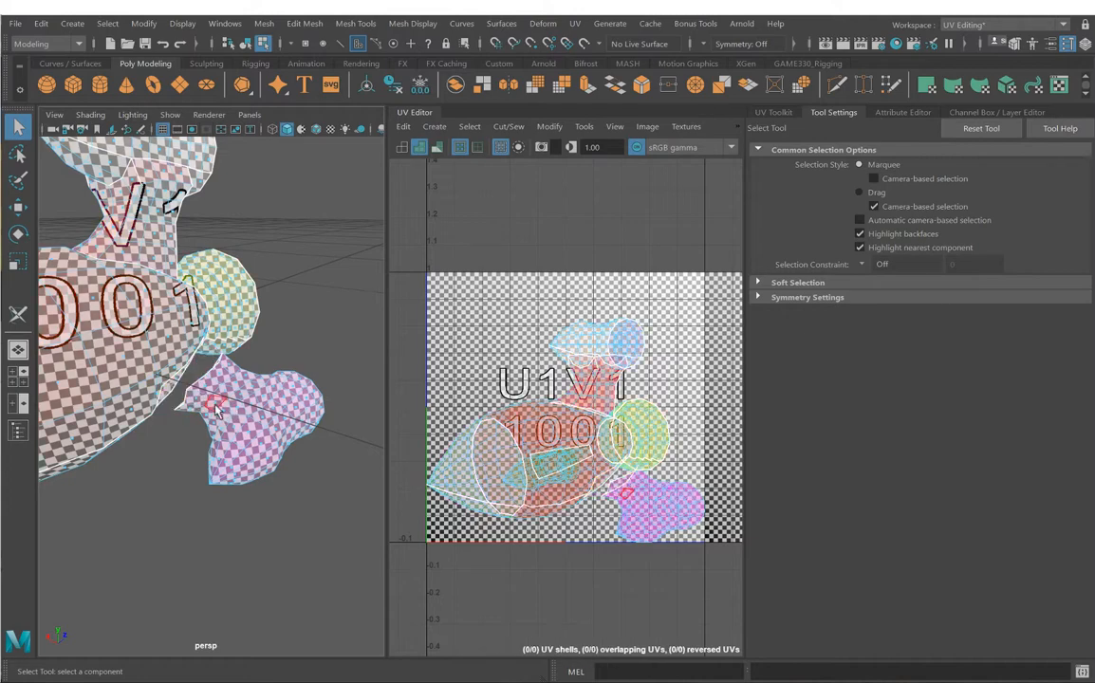
Step: Delete the ring of faces joining the opposite side fin to the missile body
{"action": "left_click_drag", "start_coordinate": [152, 347], "coordinate": [270, 395], "text": "alt"}
{"action": "right_click_drag", "start_coordinate": [270, 395], "coordinate": [327, 406], "text": "alt"}
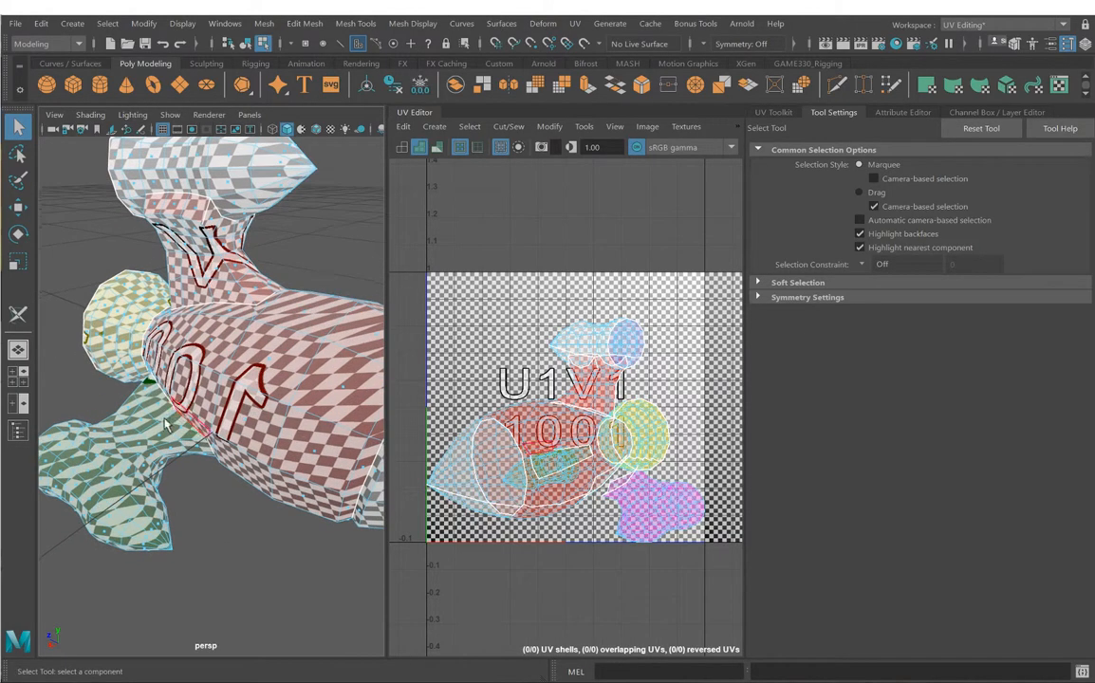
{"action": "left_click", "coordinate": [159, 414]}
{"action": "double_click", "coordinate": [180, 432], "text": "shift"}
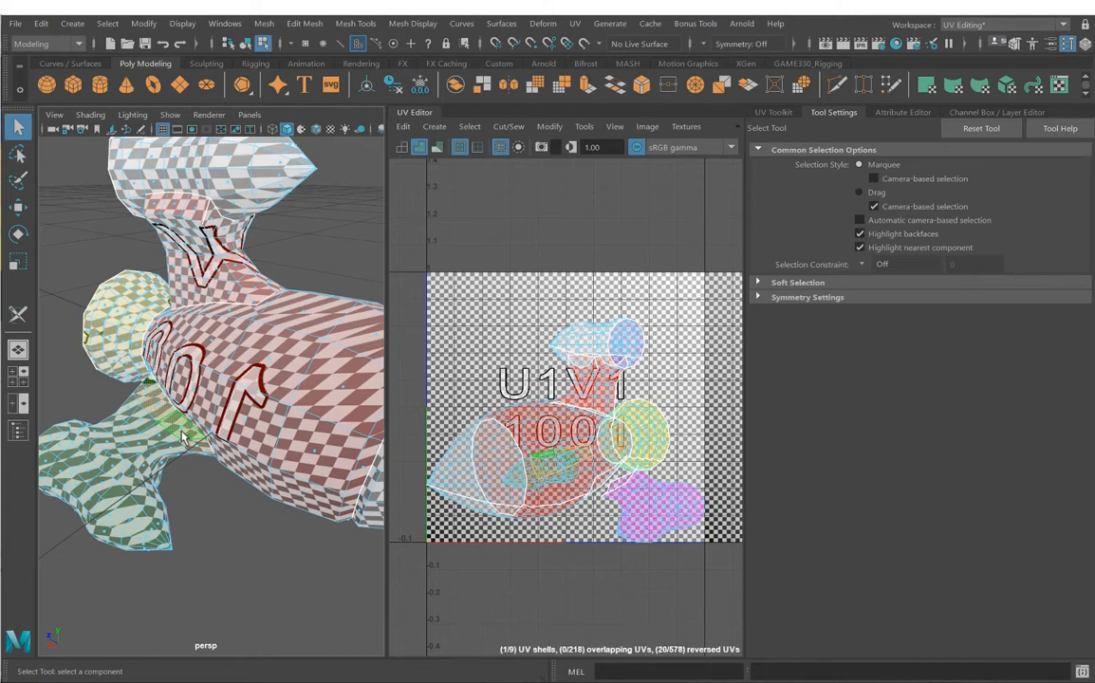
{"action": "key", "text": "Delete"}
Step: Delete the remaining detached faces of both side fins
{"action": "double_click", "coordinate": [122, 454]}
{"action": "key", "text": "Delete"}
{"action": "key", "text": "f"}
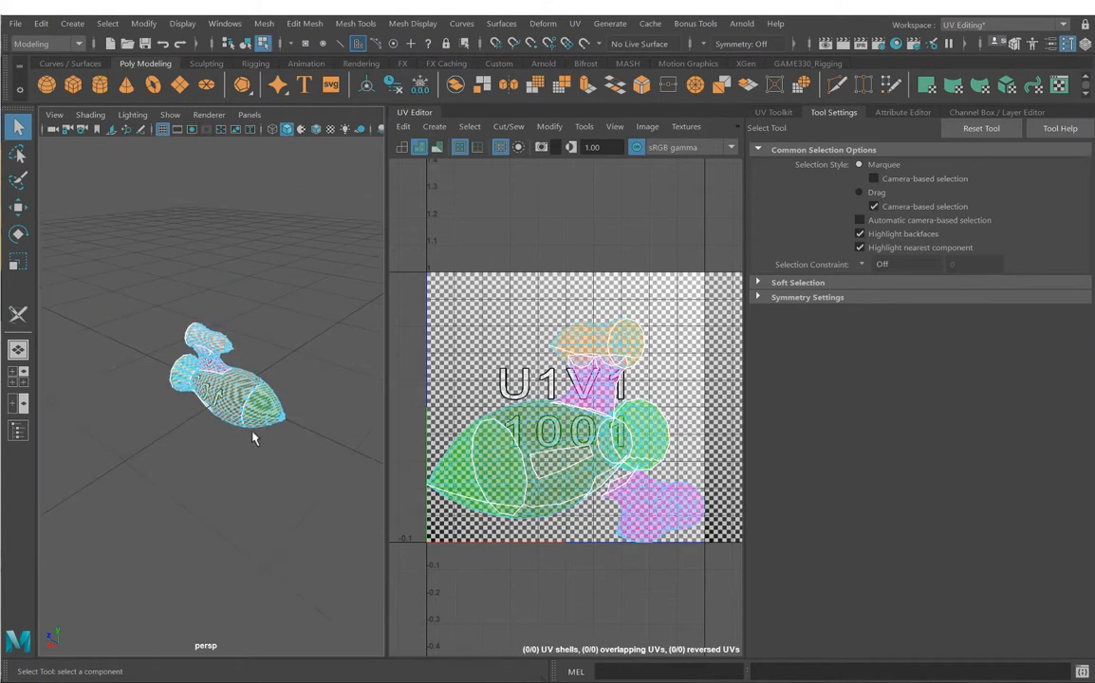
{"action": "left_click_drag", "start_coordinate": [251, 435], "coordinate": [196, 226], "text": "alt"}
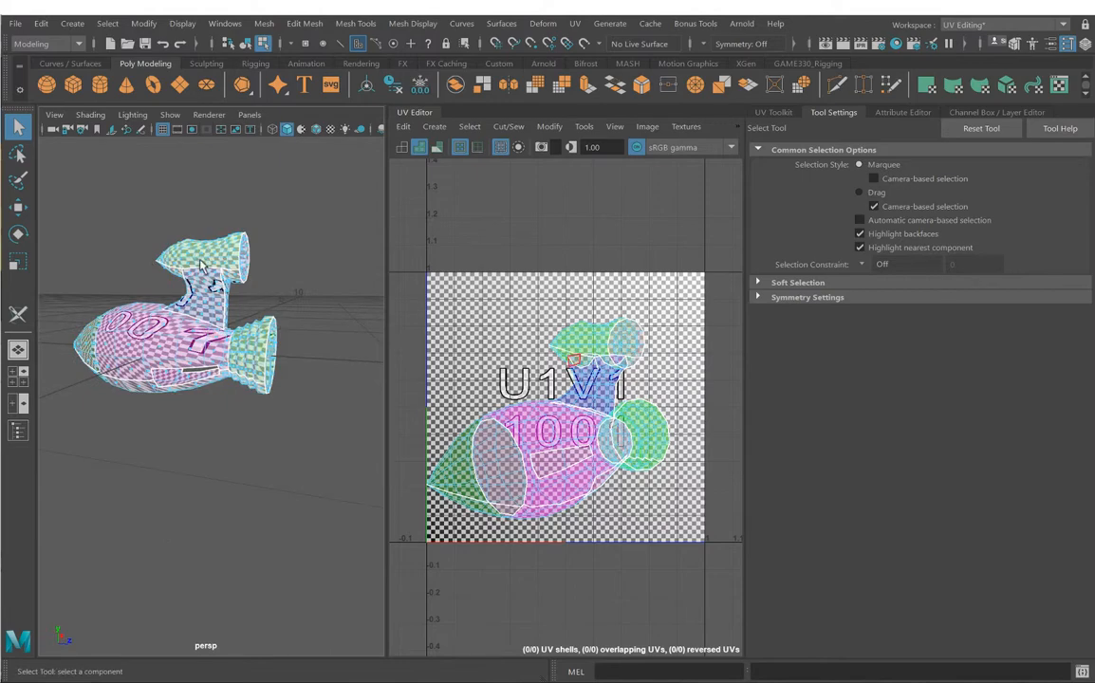
{"action": "left_click_drag", "start_coordinate": [152, 365], "coordinate": [186, 267], "text": "alt"}
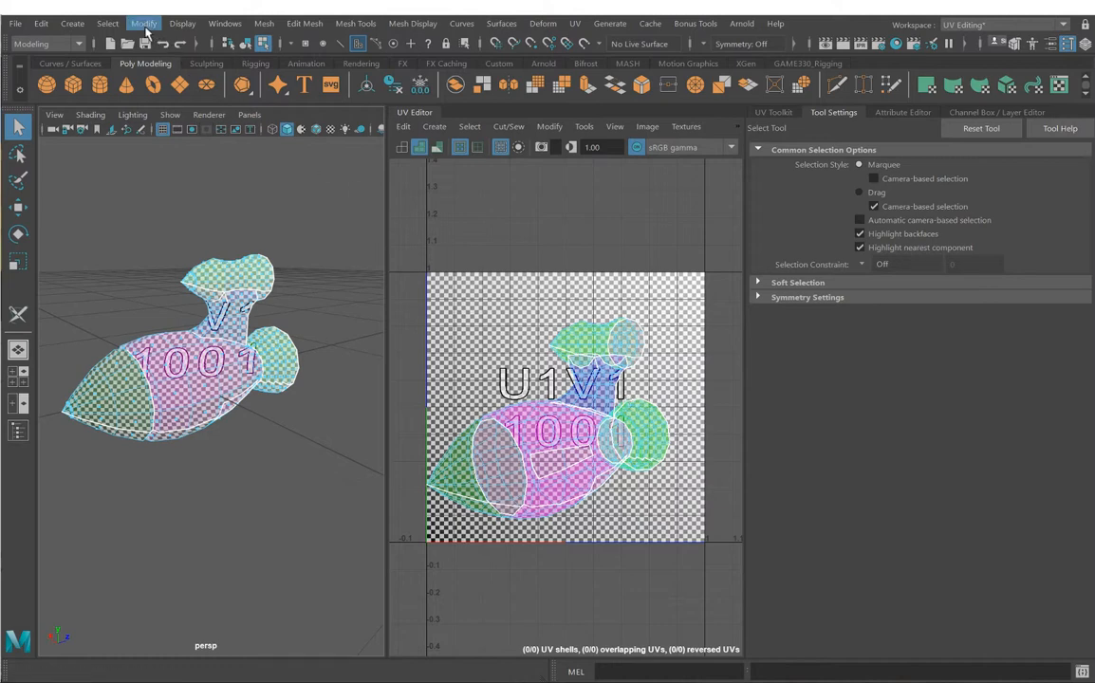
Step: Check in the Plug-in Manager whether Unfold3D is loaded and set to auto load
{"action": "left_click", "coordinate": [222, 23]}
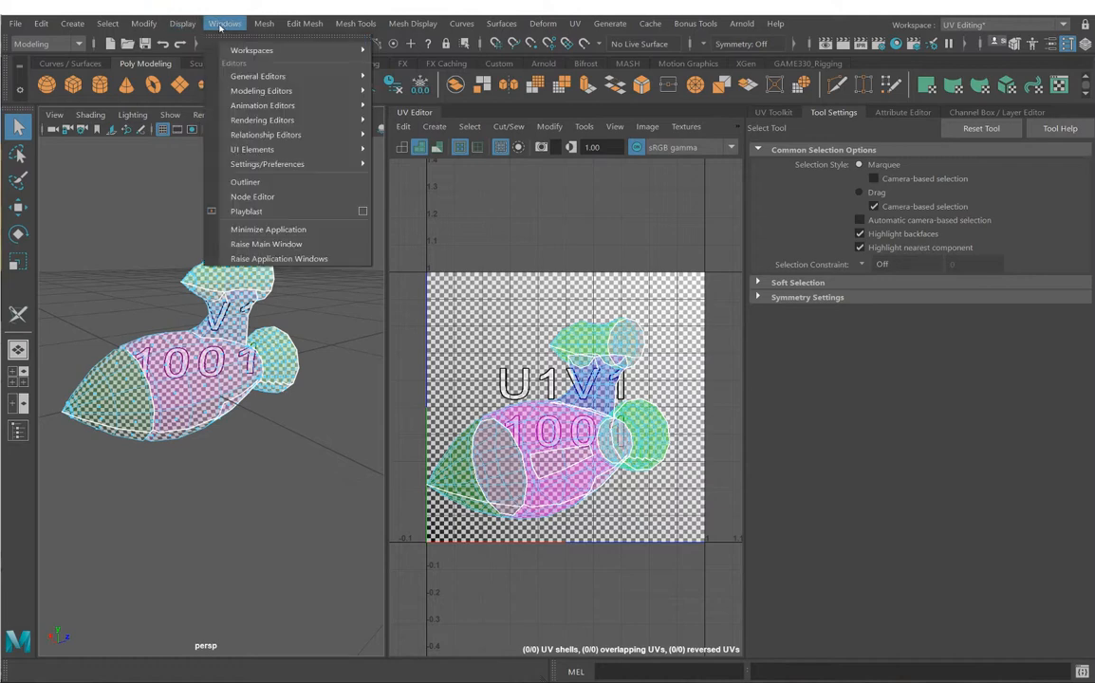
{"action": "mouse_move", "coordinate": [264, 166]}
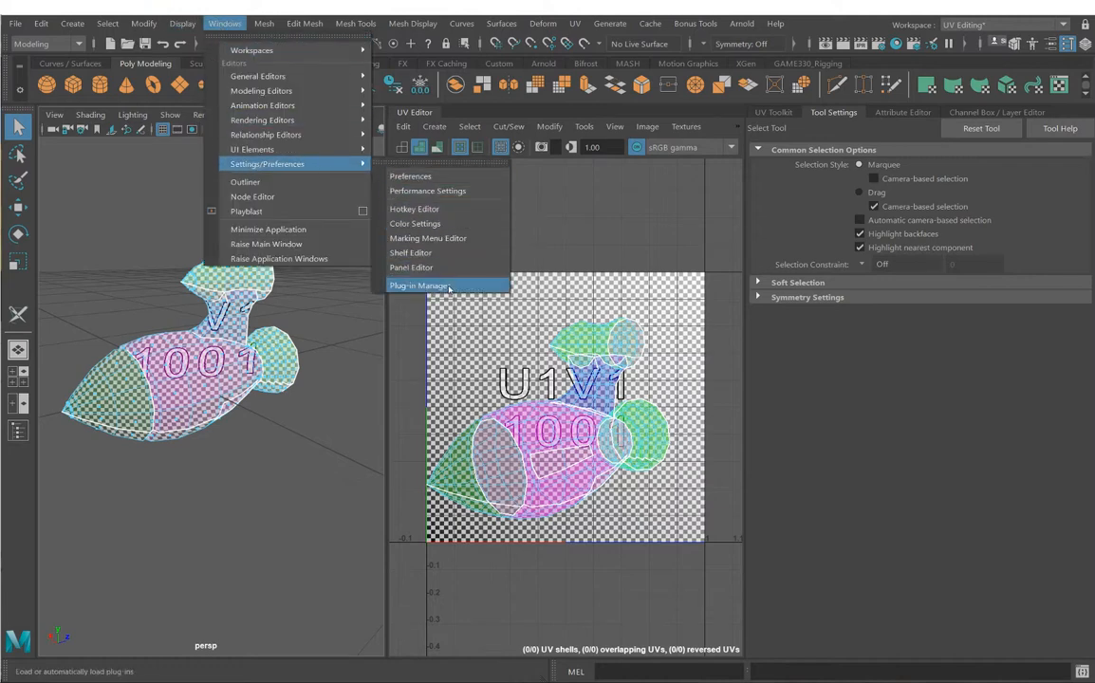
{"action": "left_click", "coordinate": [451, 287]}
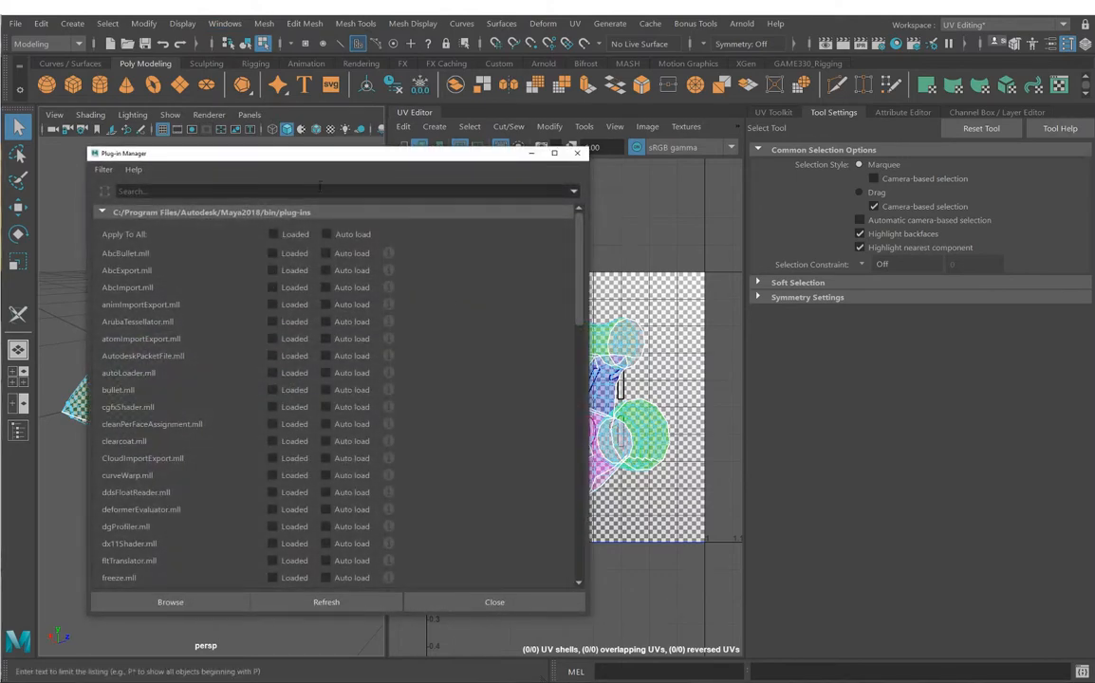
{"action": "left_click_drag", "start_coordinate": [322, 162], "coordinate": [441, 152]}
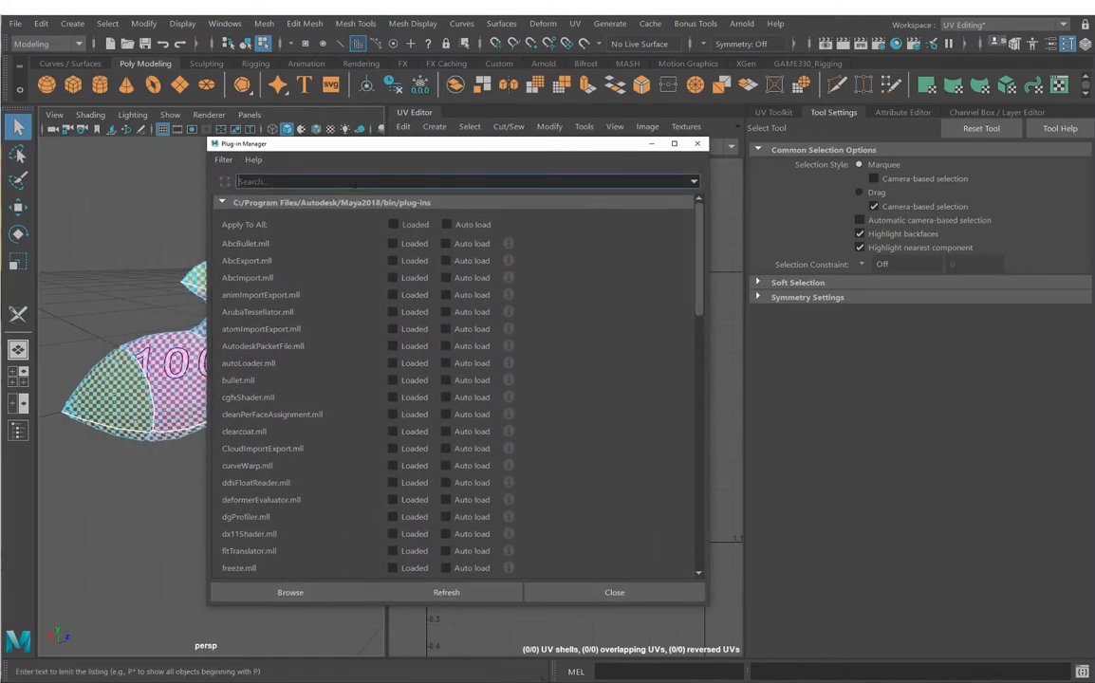
{"action": "left_click", "coordinate": [354, 182]}
{"action": "type", "text": "Unfo"}
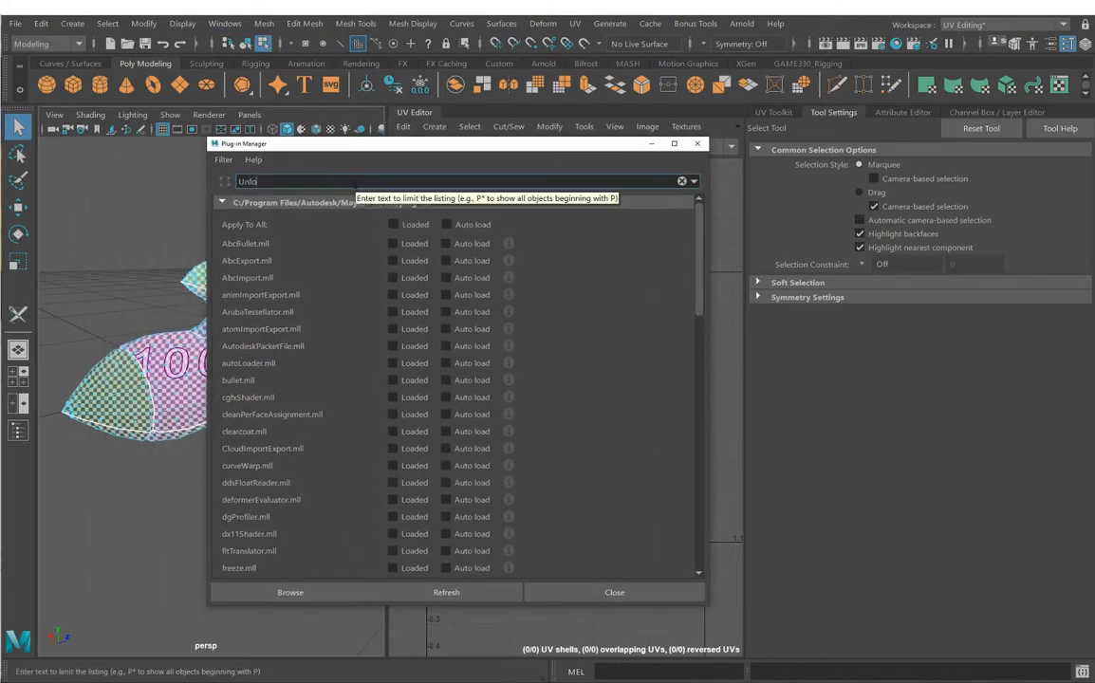
{"action": "type", "text": "ld3D"}
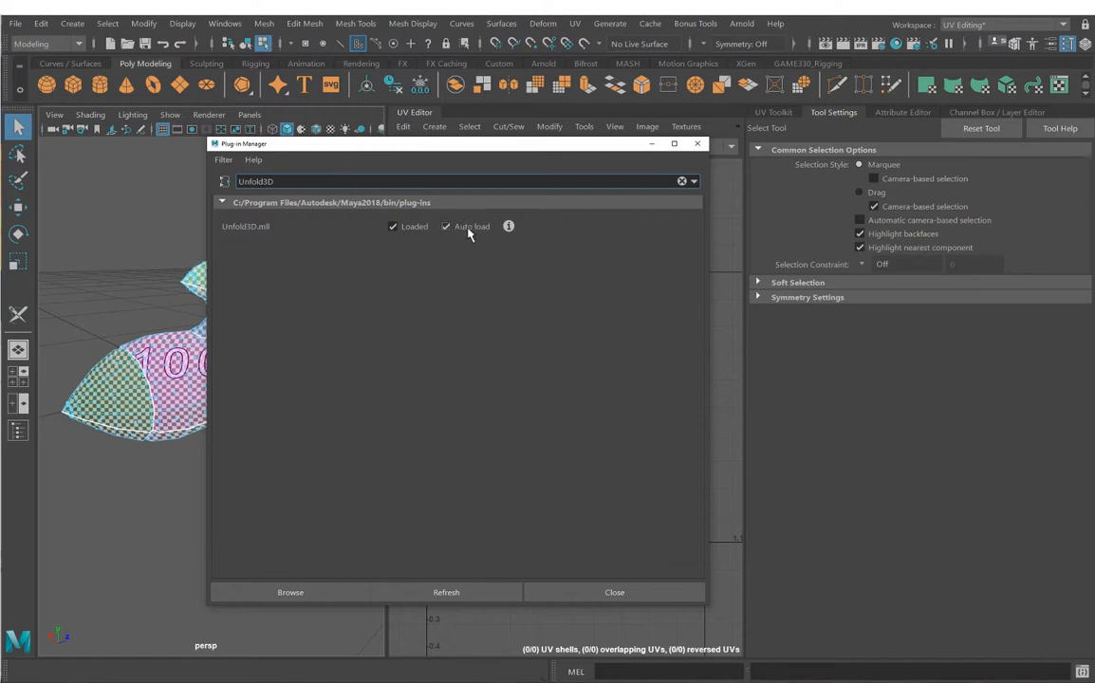
{"action": "left_click", "coordinate": [608, 593]}
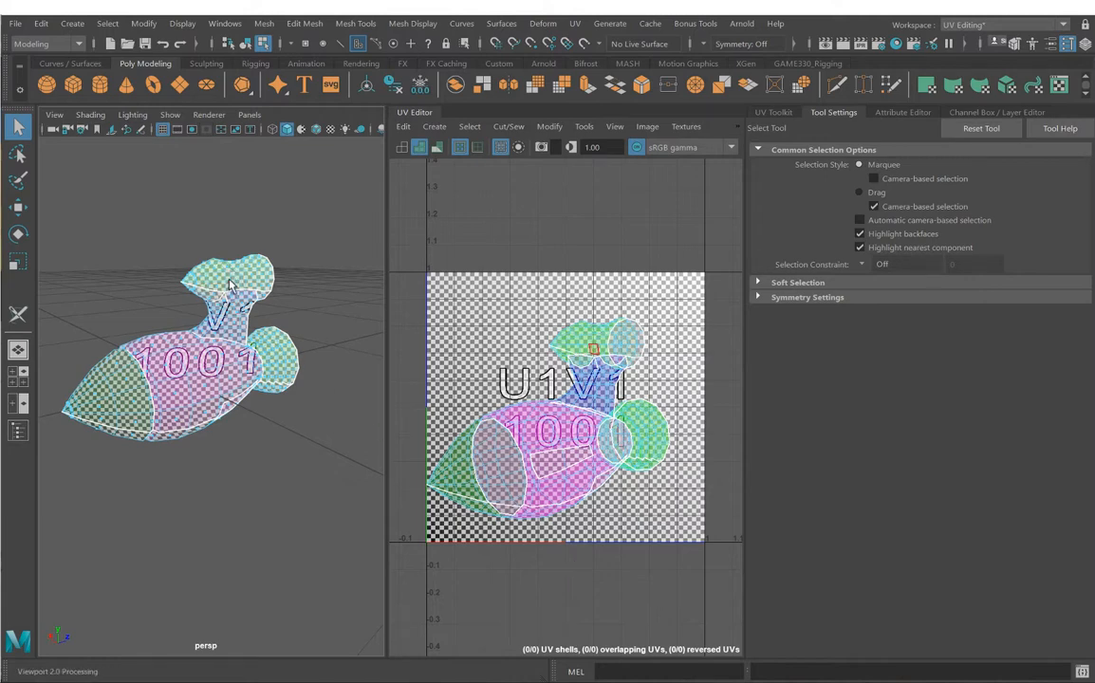
Step: Unfold the UVs of the whole missile object using the Unfold3D method with 1 iteration and Pack enabled
{"action": "right_click_drag", "start_coordinate": [231, 277], "coordinate": [301, 251]}
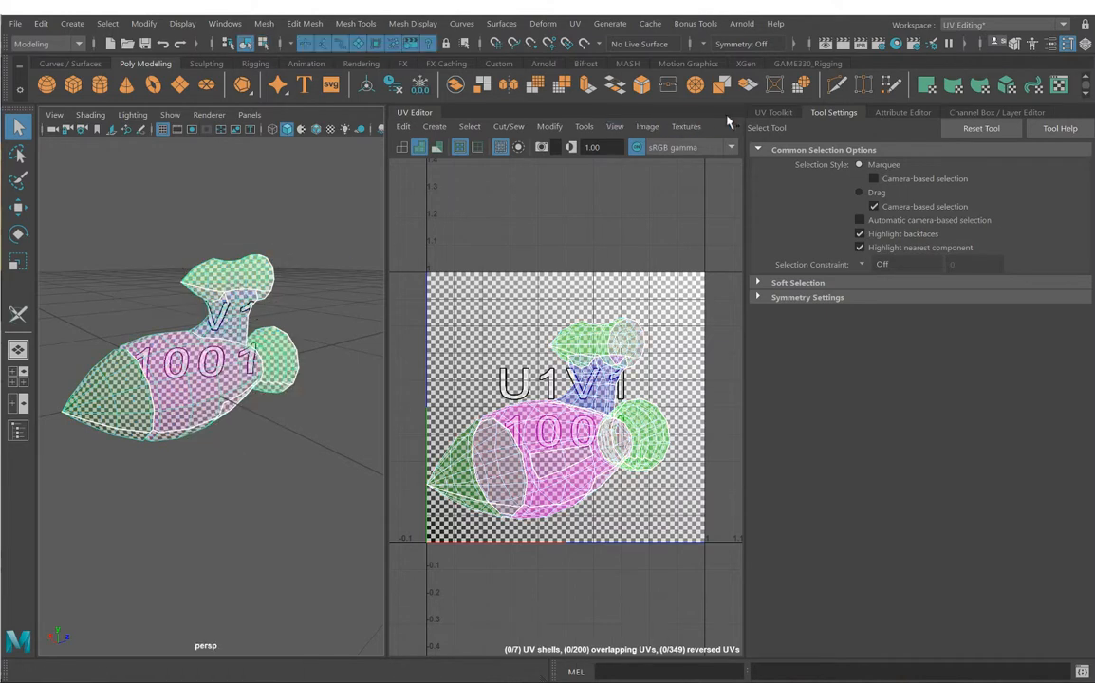
{"action": "left_click", "coordinate": [778, 113]}
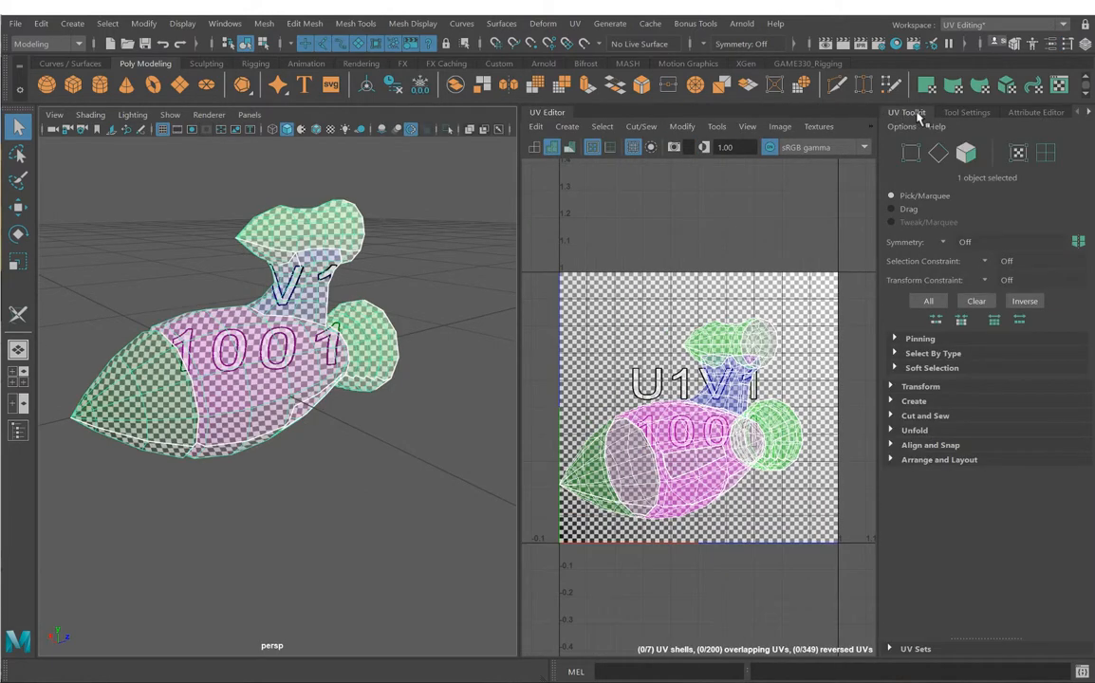
{"action": "left_click", "coordinate": [897, 431]}
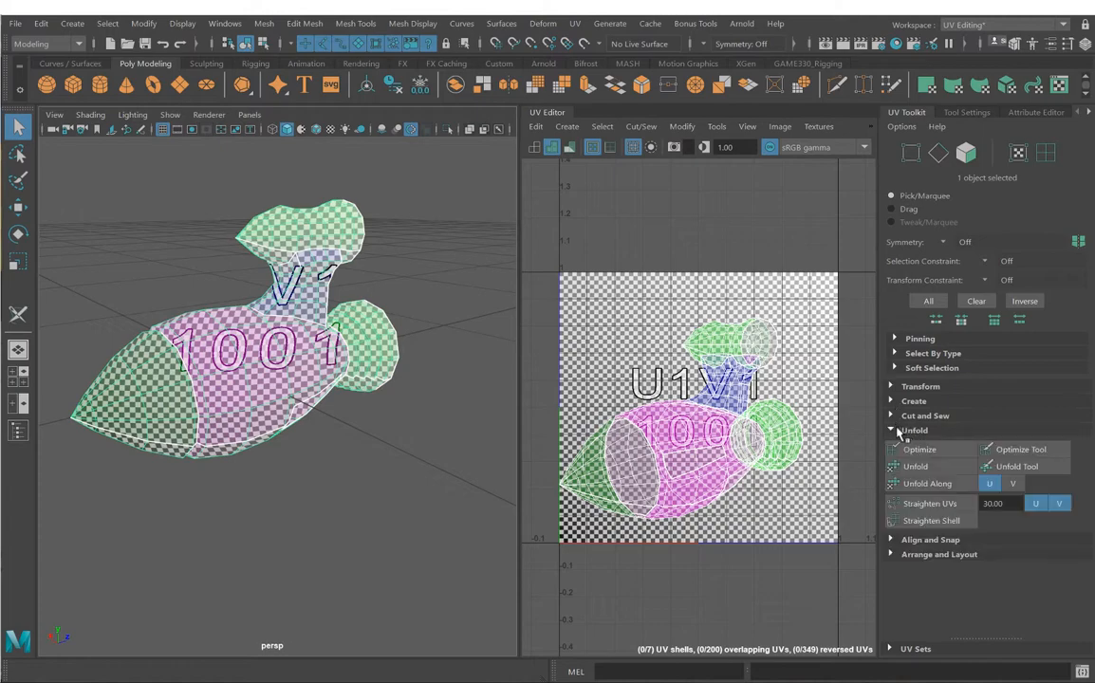
{"action": "left_click", "coordinate": [938, 472], "text": "shift"}
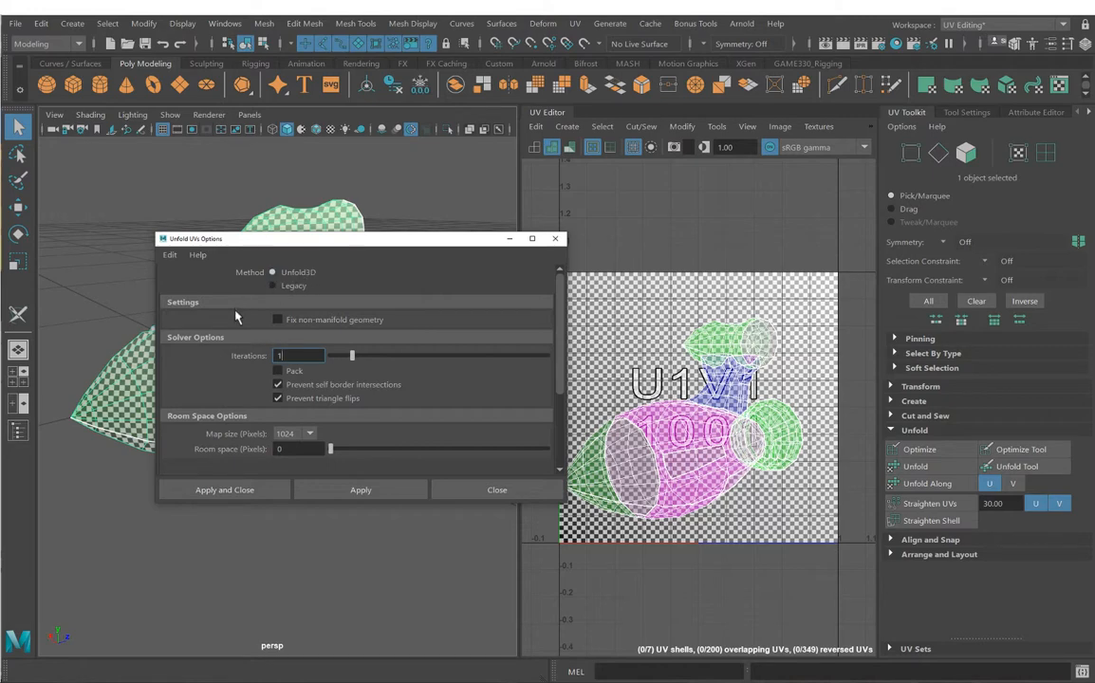
{"action": "left_click", "coordinate": [295, 372]}
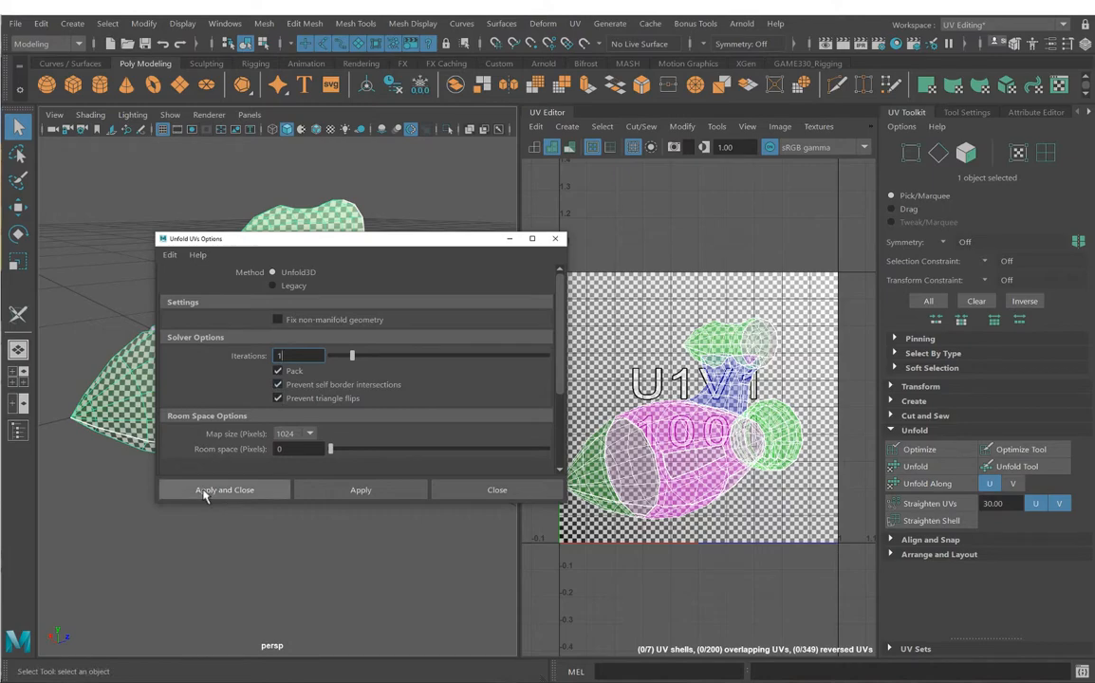
{"action": "left_click", "coordinate": [243, 491]}
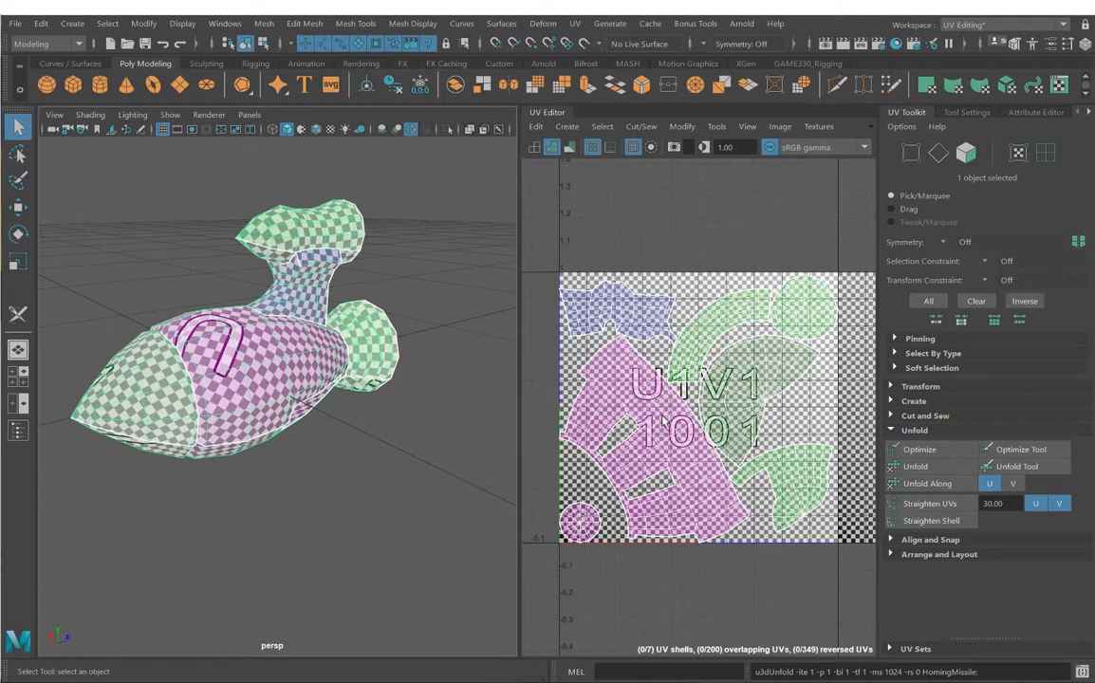
Step: Examine the checker pattern around the unfolded missile and compare the main thruster's nozzle opening with its circular UV shell
{"action": "left_click_drag", "start_coordinate": [258, 383], "coordinate": [361, 377], "text": "alt"}
{"action": "right_click_drag", "start_coordinate": [360, 377], "coordinate": [371, 338], "text": "alt"}
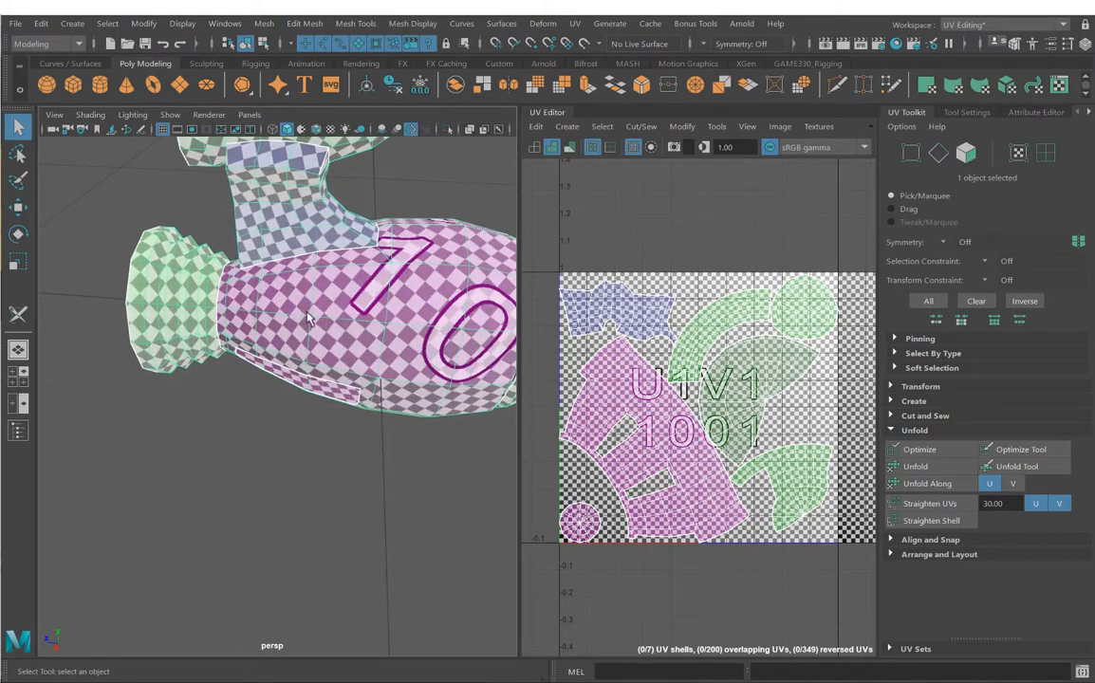
{"action": "left_click_drag", "start_coordinate": [311, 280], "coordinate": [370, 325], "text": "alt"}
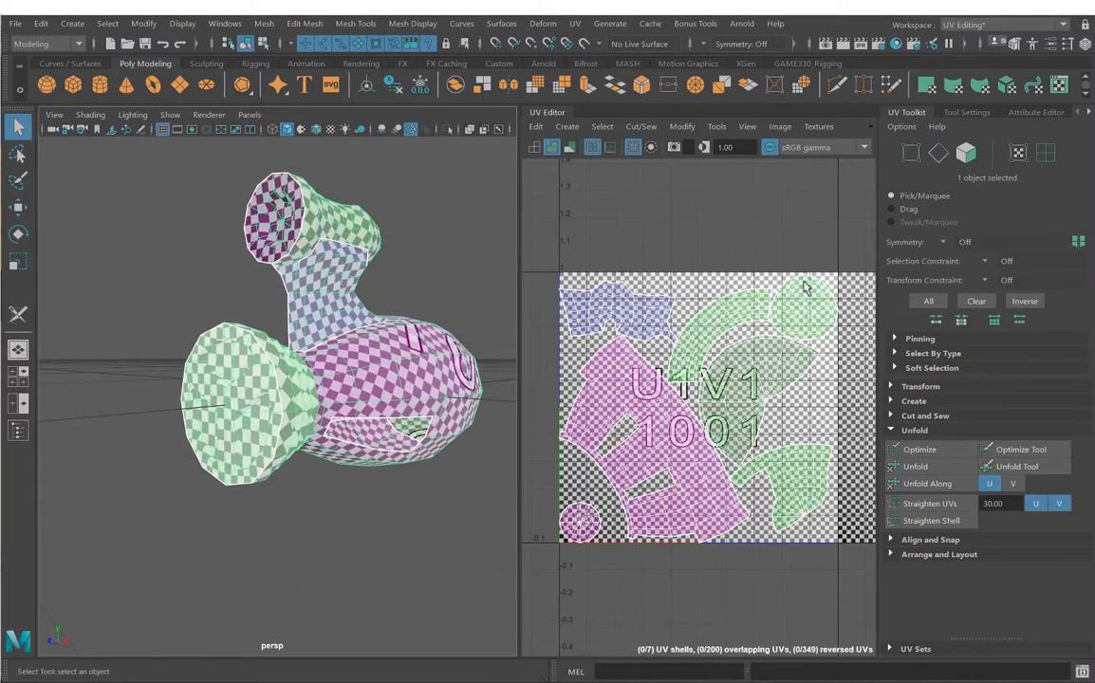
{"action": "scroll", "coordinate": [801, 291], "scroll_direction": "up", "scroll_amount": 2}
{"action": "middle_click_drag", "start_coordinate": [749, 299], "coordinate": [676, 269], "text": "alt"}
{"action": "scroll", "coordinate": [680, 306], "scroll_direction": "up", "scroll_amount": 3}
{"action": "scroll", "coordinate": [707, 302], "scroll_direction": "up", "scroll_amount": 2}
{"action": "left_click_drag", "start_coordinate": [256, 324], "coordinate": [354, 354], "text": "alt"}
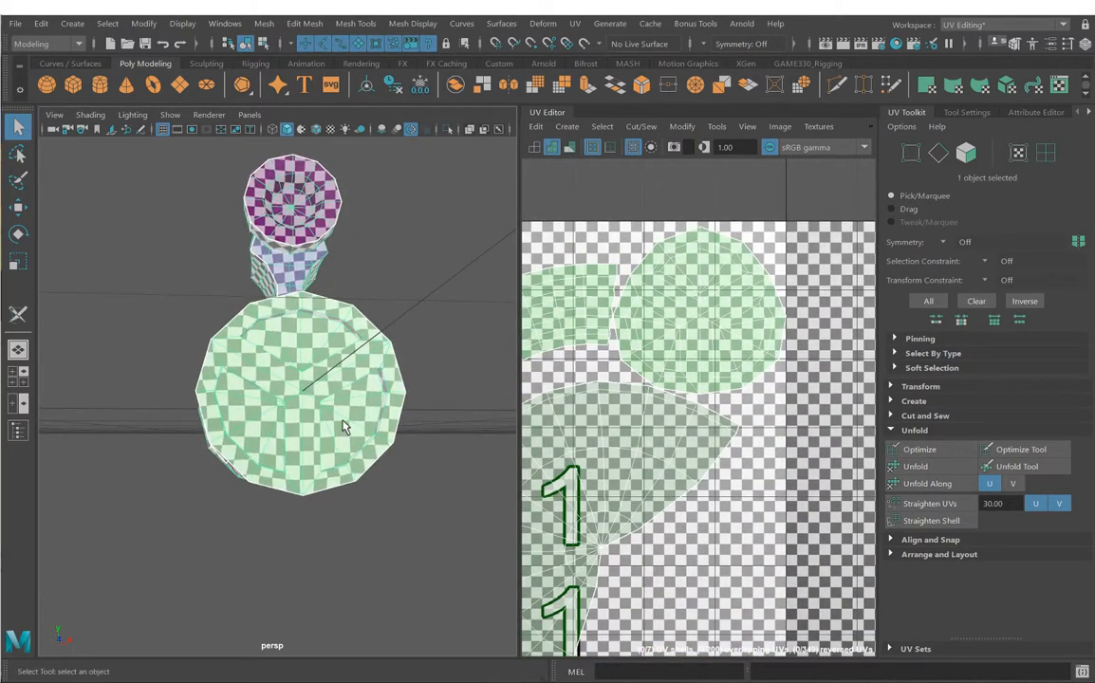
{"action": "left_click_drag", "start_coordinate": [341, 427], "coordinate": [339, 433], "text": "alt"}
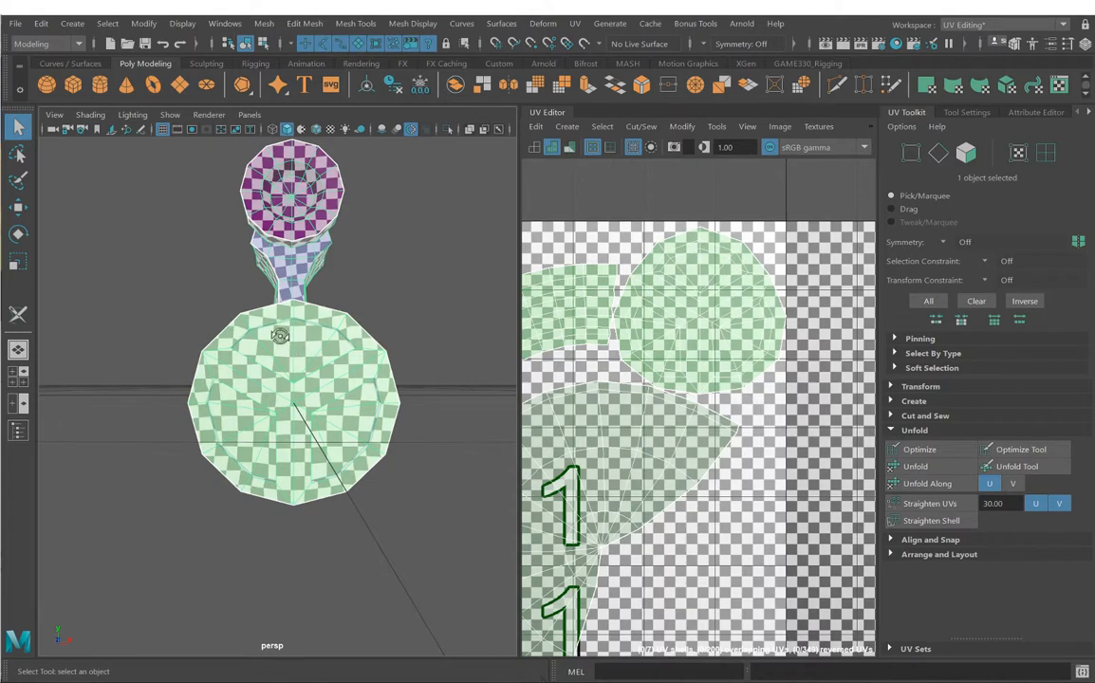
{"action": "left_click_drag", "start_coordinate": [245, 297], "coordinate": [201, 355], "text": "alt"}
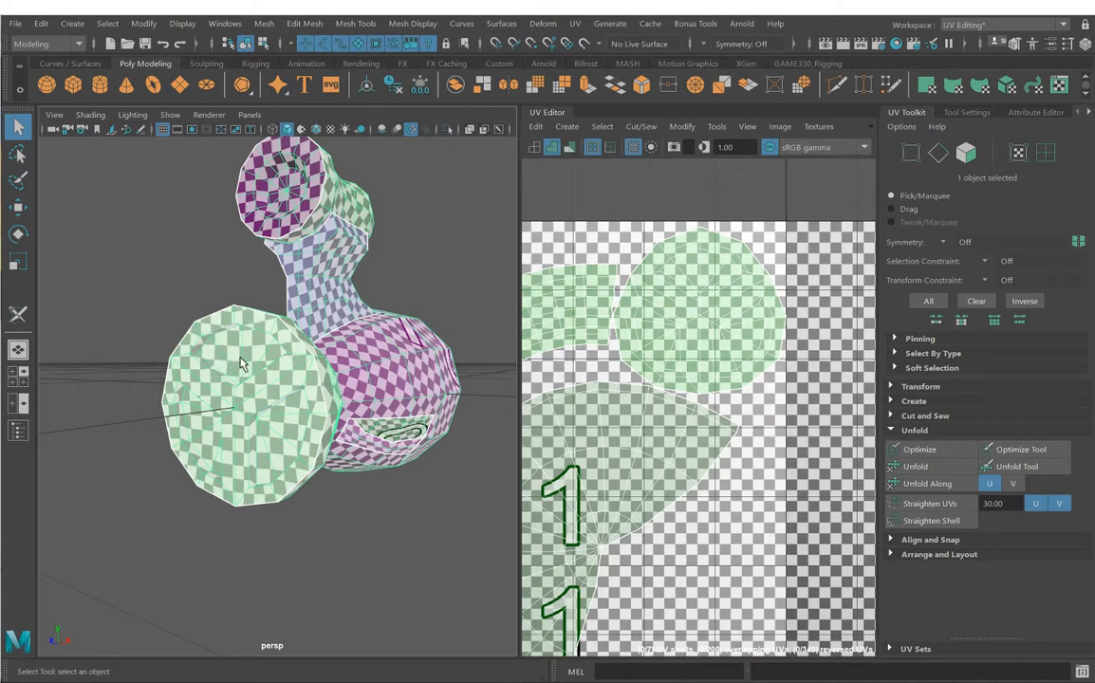
{"action": "left_click_drag", "start_coordinate": [236, 346], "coordinate": [266, 370], "text": "alt"}
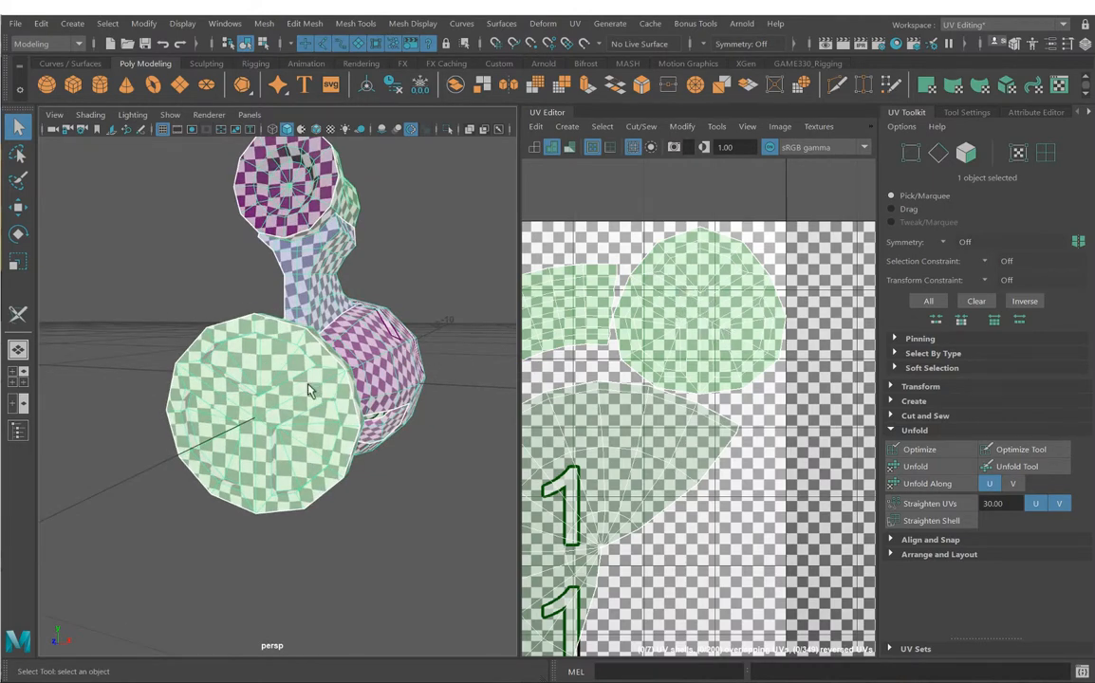
{"action": "left_click_drag", "start_coordinate": [311, 391], "coordinate": [348, 376], "text": "alt"}
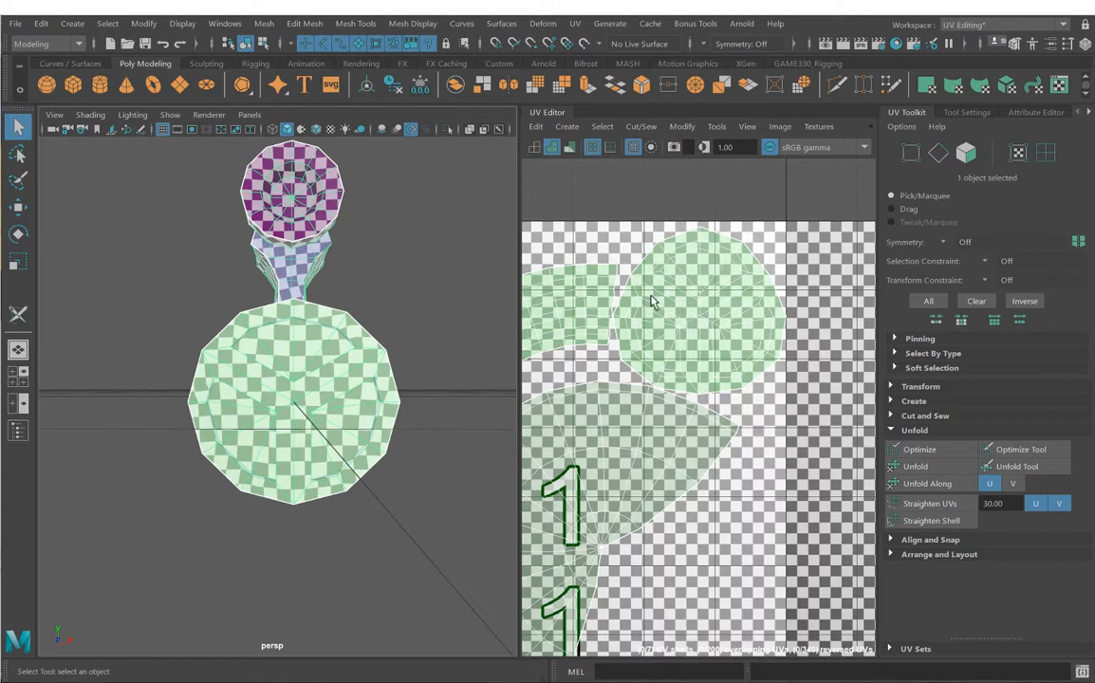
{"action": "scroll", "coordinate": [651, 301], "scroll_direction": "down", "scroll_amount": 6}
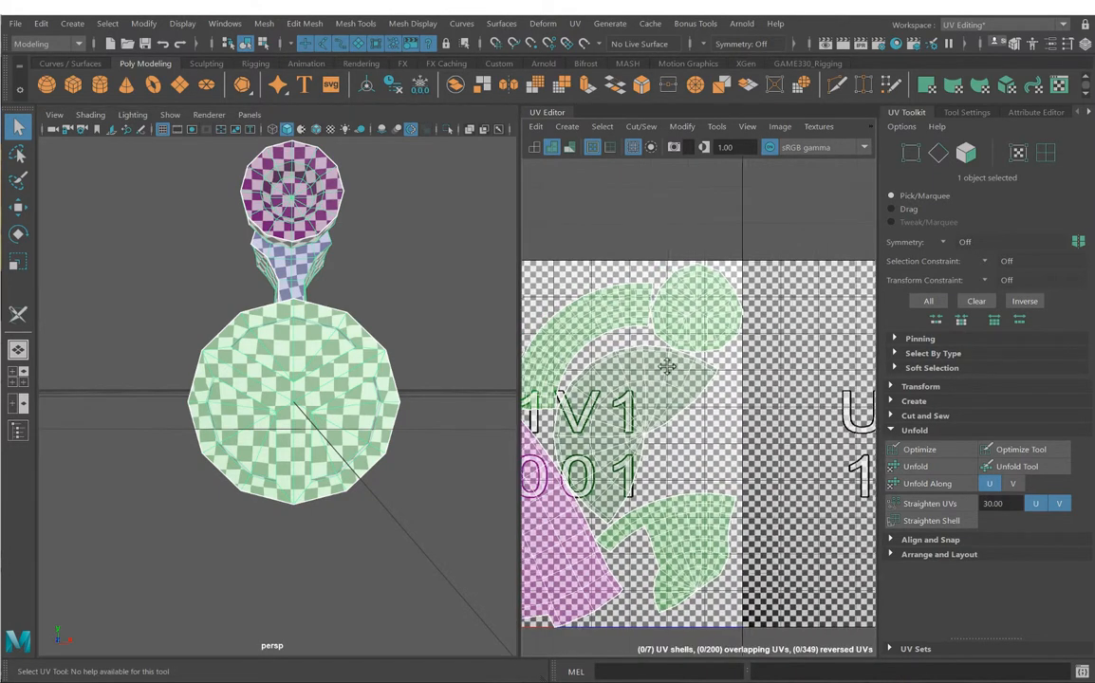
{"action": "middle_click_drag", "start_coordinate": [702, 336], "coordinate": [764, 348], "text": "alt"}
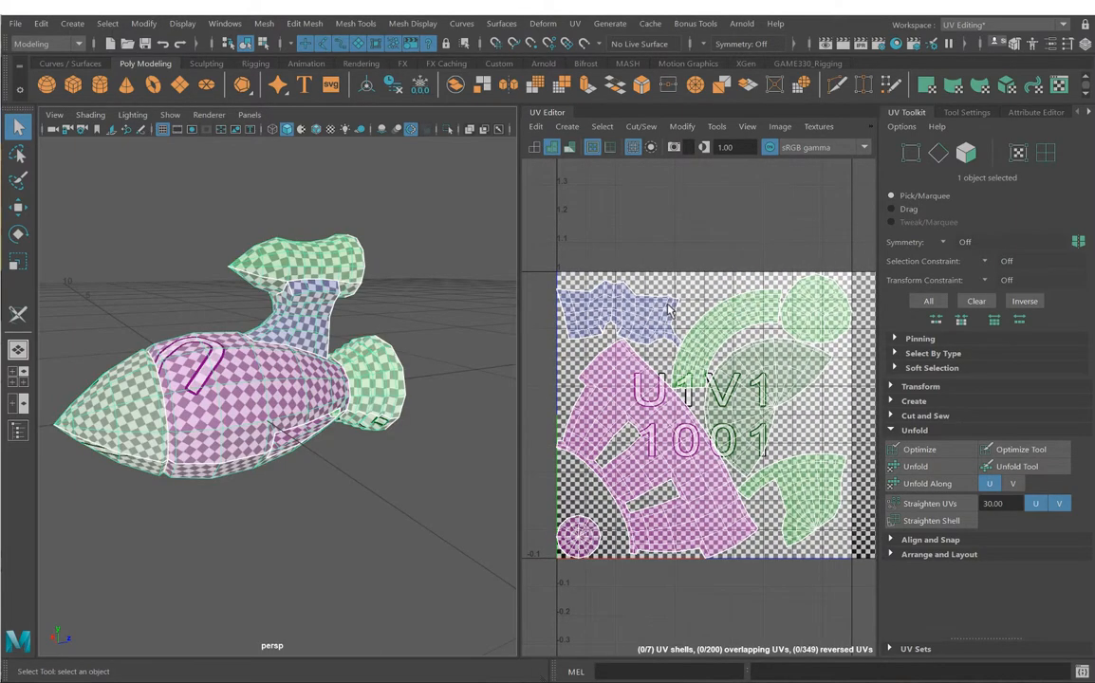
Step: Select all seven UV shells of the missile and open the Layout UVs options
{"action": "scroll", "coordinate": [607, 283], "scroll_direction": "down", "scroll_amount": 2}
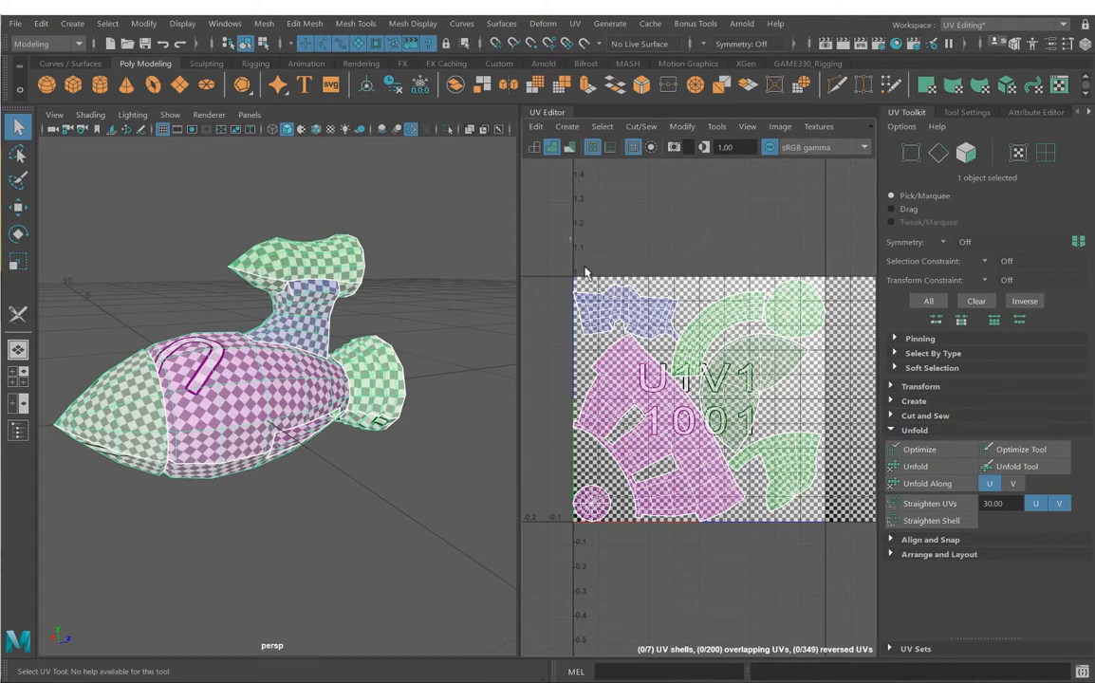
{"action": "right_click_drag", "start_coordinate": [795, 314], "coordinate": [726, 287]}
{"action": "left_click_drag", "start_coordinate": [563, 255], "coordinate": [836, 539]}
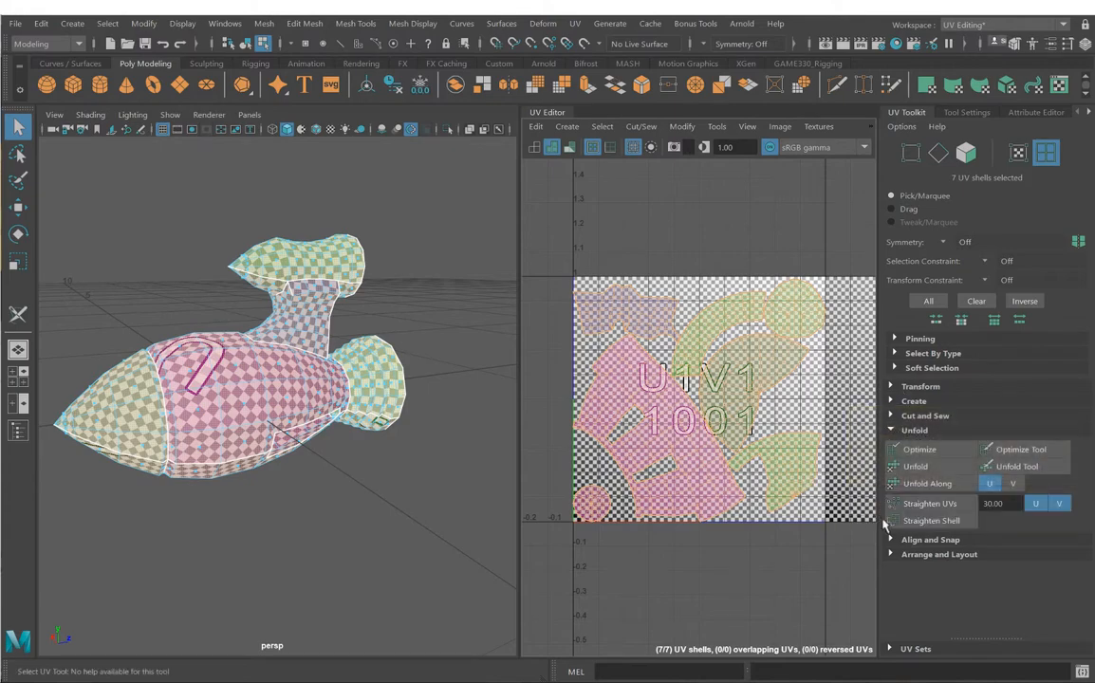
{"action": "left_click", "coordinate": [928, 554]}
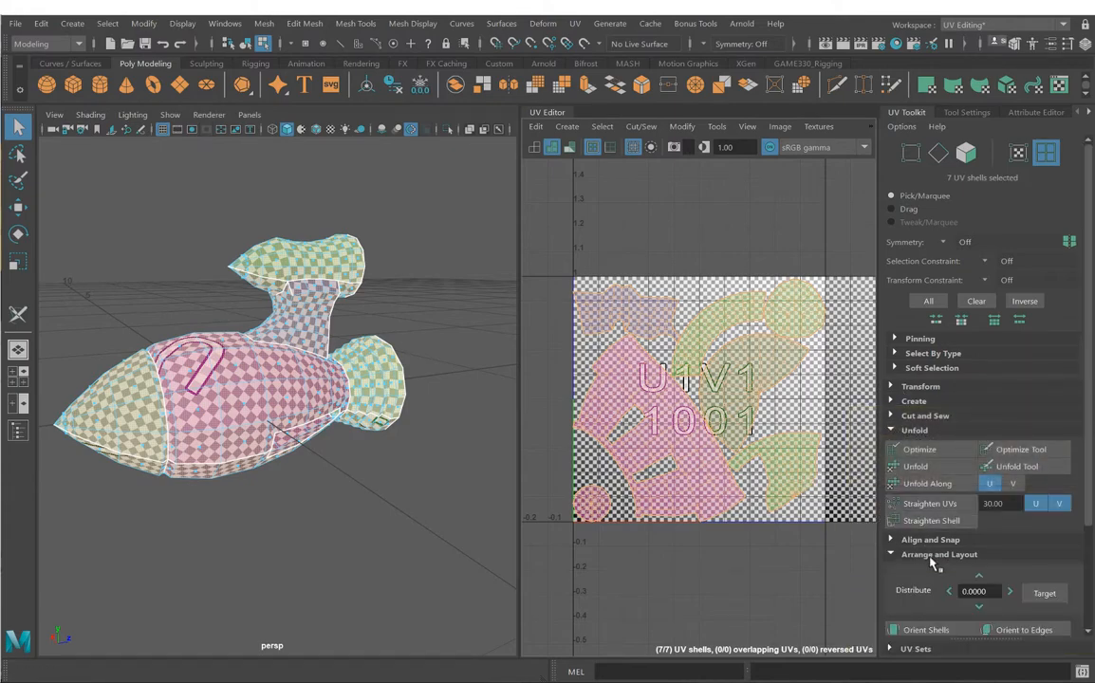
{"action": "scroll", "coordinate": [920, 568], "scroll_direction": "down", "scroll_amount": 1}
{"action": "scroll", "coordinate": [920, 567], "scroll_direction": "down", "scroll_amount": 2}
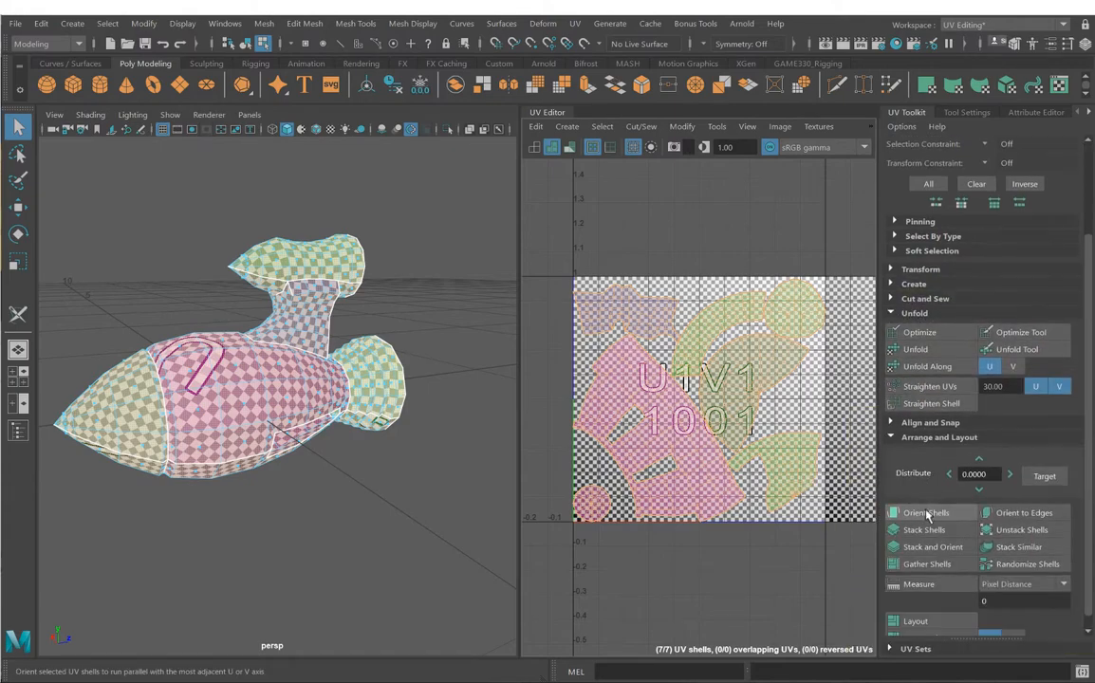
{"action": "left_click", "coordinate": [950, 609], "text": "shift"}
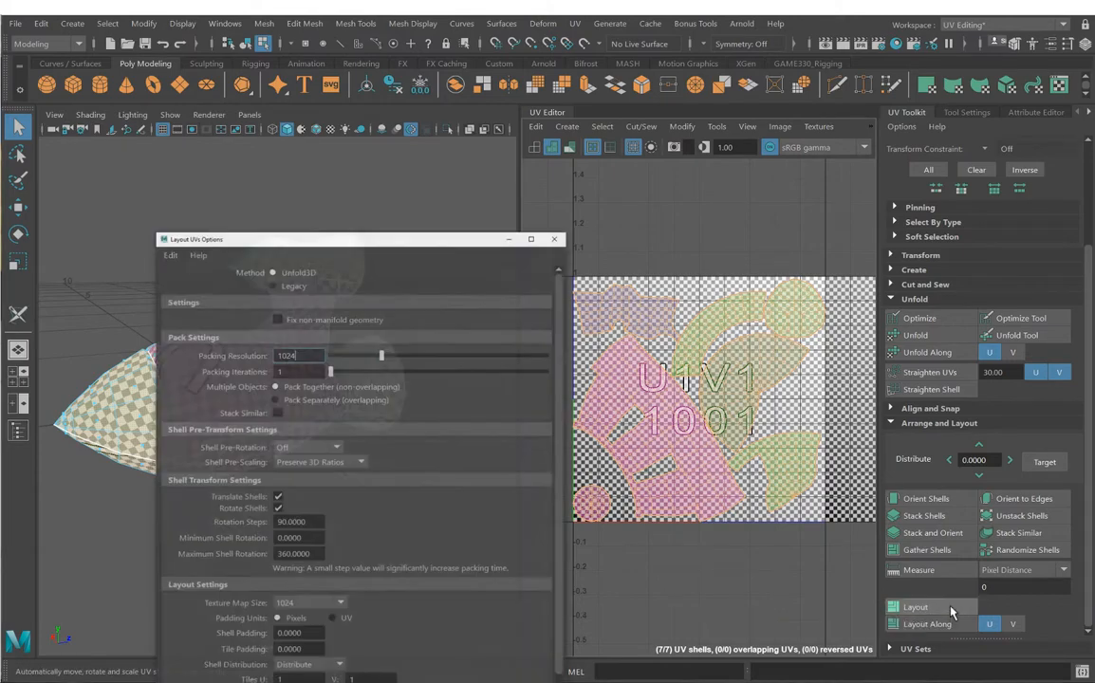
{"action": "left_click_drag", "start_coordinate": [369, 240], "coordinate": [374, 124]}
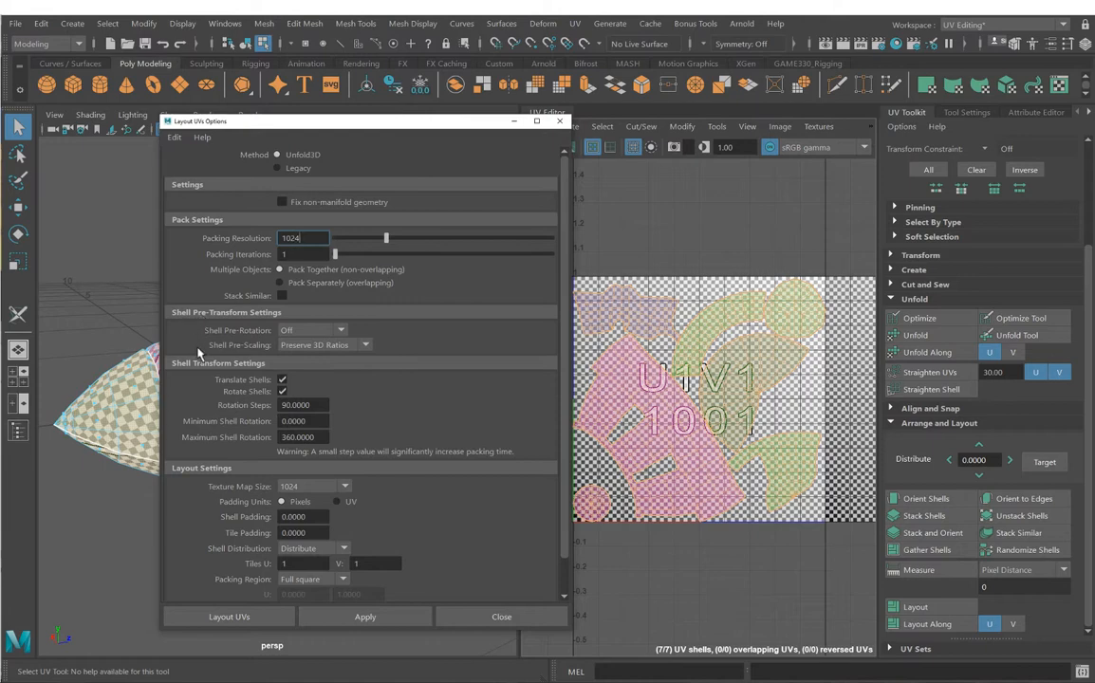
Step: Lay out the shells with Unfold3D, Shell Pre-Scaling set to Preserve 3D Ratios and Rotation Steps set to 0
{"action": "left_click", "coordinate": [366, 347]}
{"action": "left_click", "coordinate": [313, 345]}
{"action": "left_click", "coordinate": [282, 405]}
{"action": "key", "text": "BackSpace"}
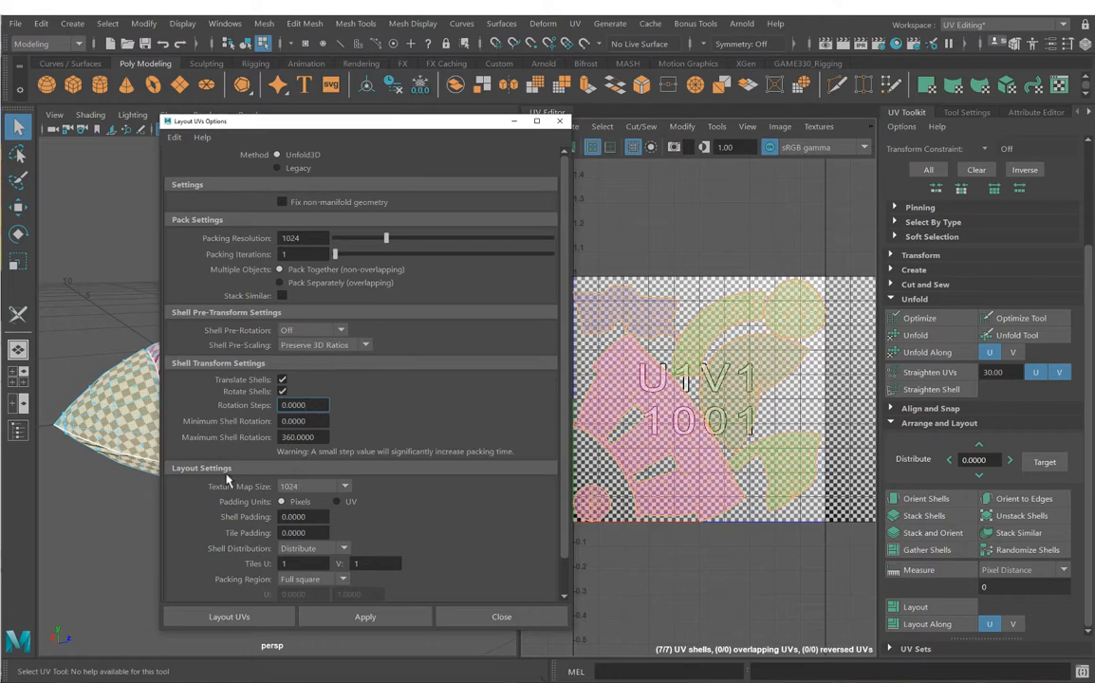
{"action": "left_click", "coordinate": [227, 617]}
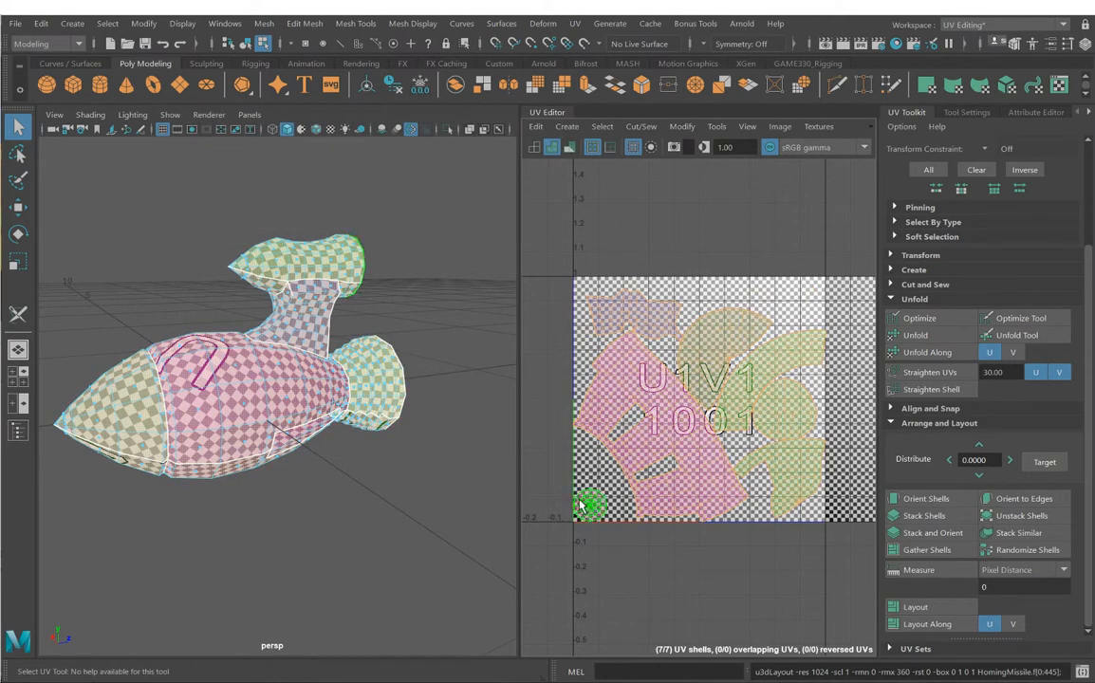
Step: Turn off Step Snap for UV rotation and rotate the main body shell so it lies level along the UV tile's lower edge
{"action": "left_click", "coordinate": [645, 385]}
{"action": "middle_click_drag", "start_coordinate": [687, 395], "coordinate": [678, 354], "text": "alt"}
{"action": "left_click", "coordinate": [17, 233]}
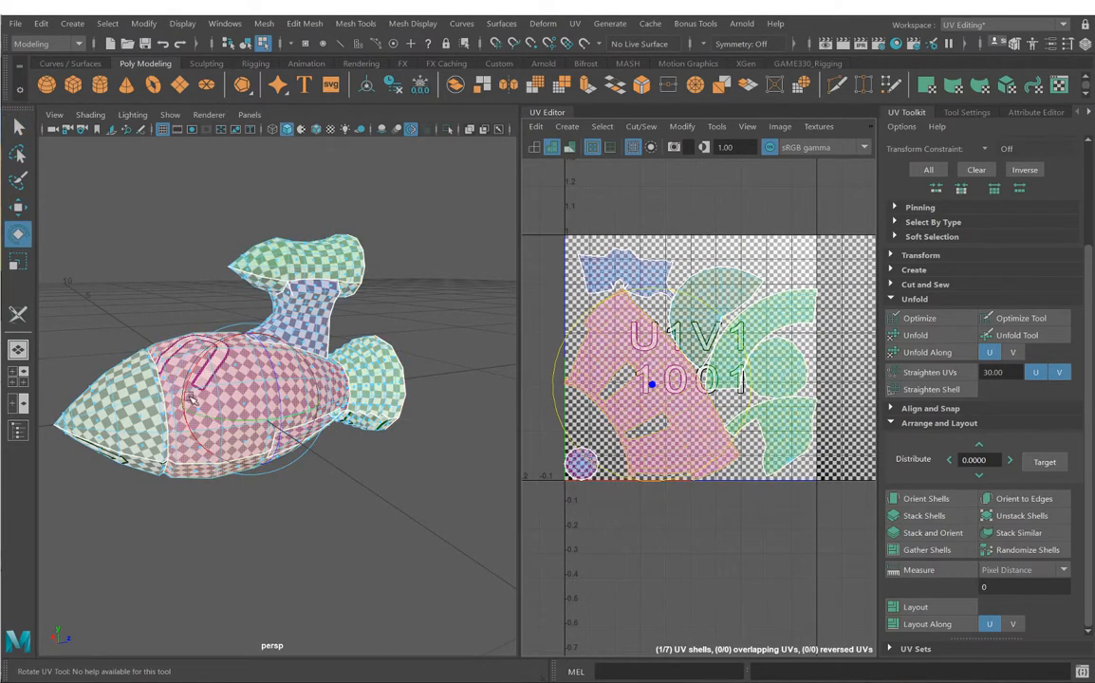
{"action": "double_click", "coordinate": [17, 234]}
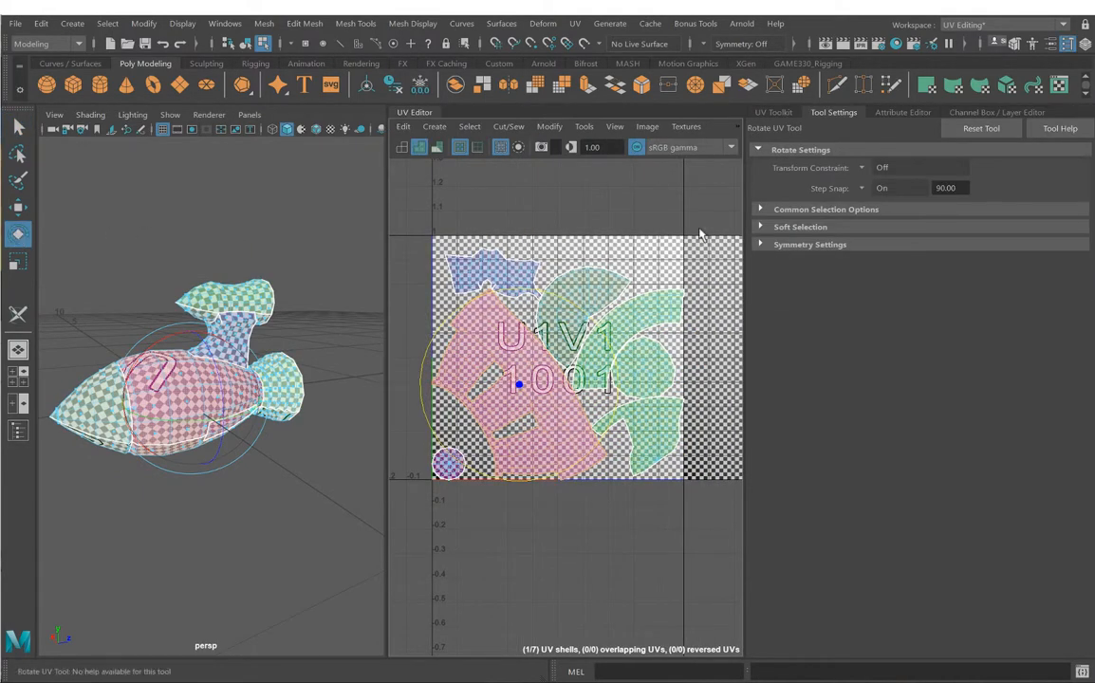
{"action": "left_click", "coordinate": [858, 189]}
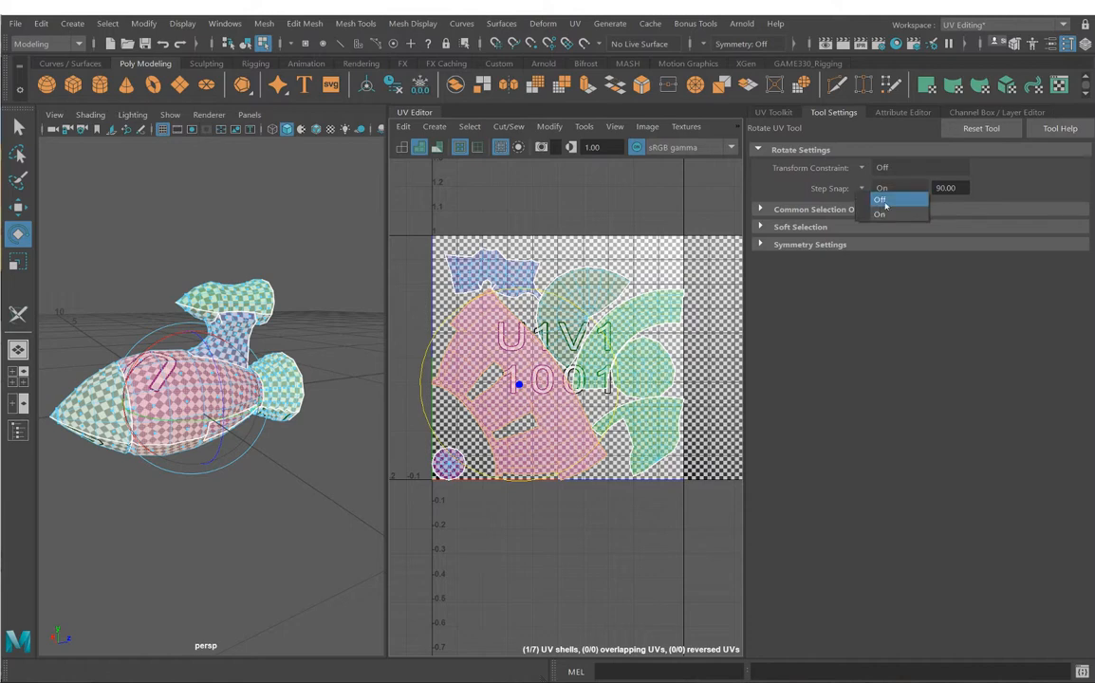
{"action": "left_click", "coordinate": [875, 213]}
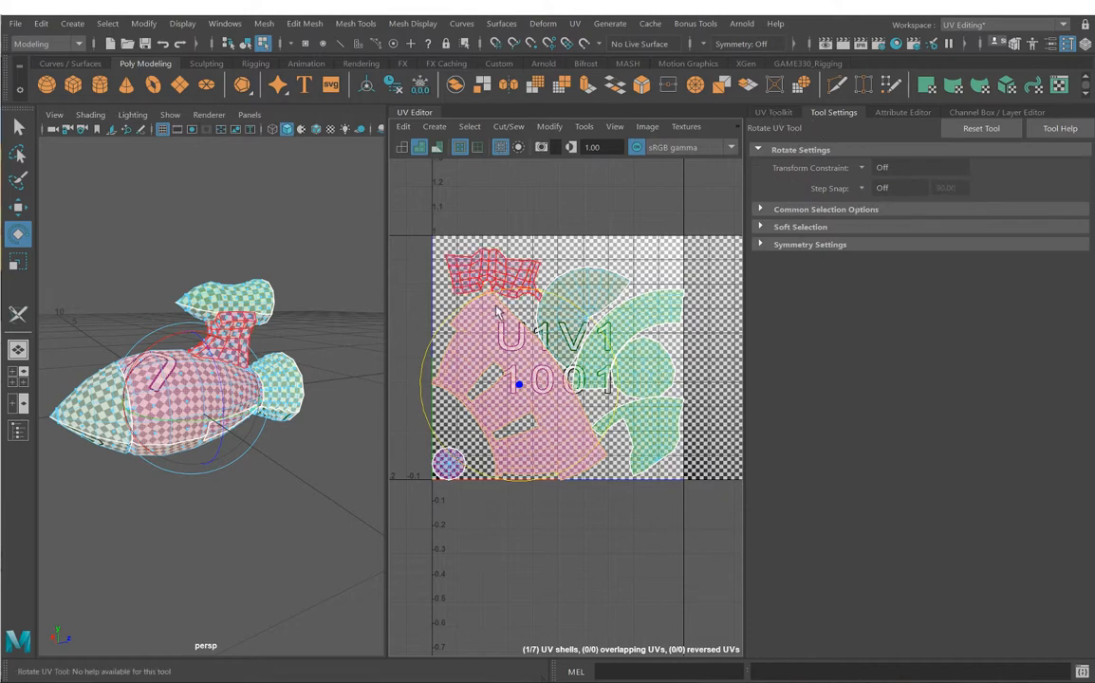
{"action": "left_click_drag", "start_coordinate": [429, 351], "coordinate": [557, 455]}
{"action": "key", "text": "w"}
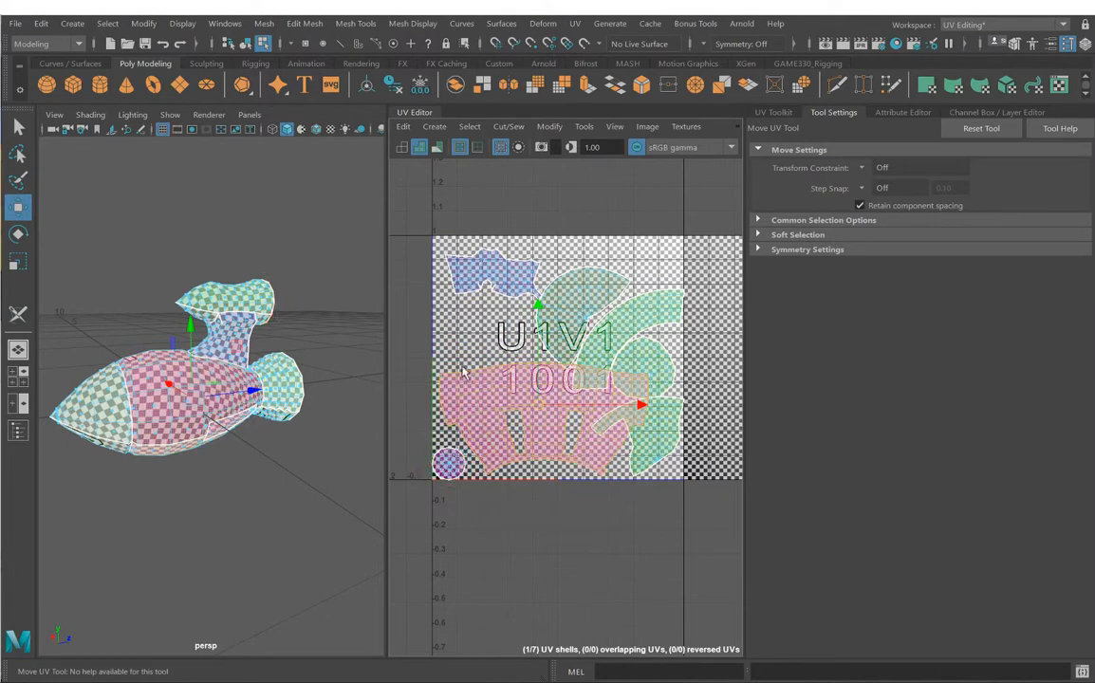
Step: Move the small round nozzle shell and the fin support shell into the space just above the body shell
{"action": "left_click", "coordinate": [449, 459]}
{"action": "middle_click_drag", "start_coordinate": [483, 512], "coordinate": [486, 387]}
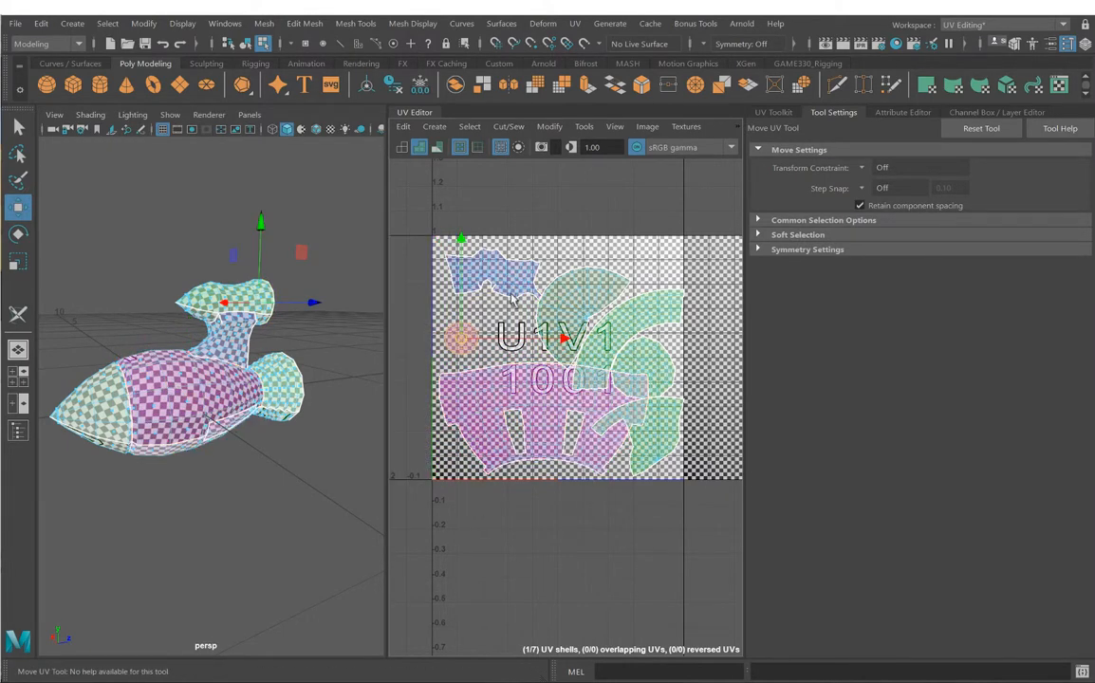
{"action": "left_click", "coordinate": [512, 286]}
{"action": "middle_click_drag", "start_coordinate": [531, 325], "coordinate": [516, 389]}
Step: Spread the nose cone, curved main thruster and large round nozzle shells apart in the upper part of the UV tile
{"action": "left_click", "coordinate": [582, 300]}
{"action": "middle_click_drag", "start_coordinate": [622, 370], "coordinate": [613, 342]}
{"action": "left_click", "coordinate": [608, 325]}
{"action": "middle_click_drag", "start_coordinate": [673, 369], "coordinate": [585, 281]}
{"action": "scroll", "coordinate": [621, 294], "scroll_direction": "up", "scroll_amount": 2}
{"action": "left_click", "coordinate": [672, 363]}
{"action": "middle_click_drag", "start_coordinate": [672, 364], "coordinate": [676, 346]}
{"action": "middle_click_drag", "start_coordinate": [593, 406], "coordinate": [532, 302]}
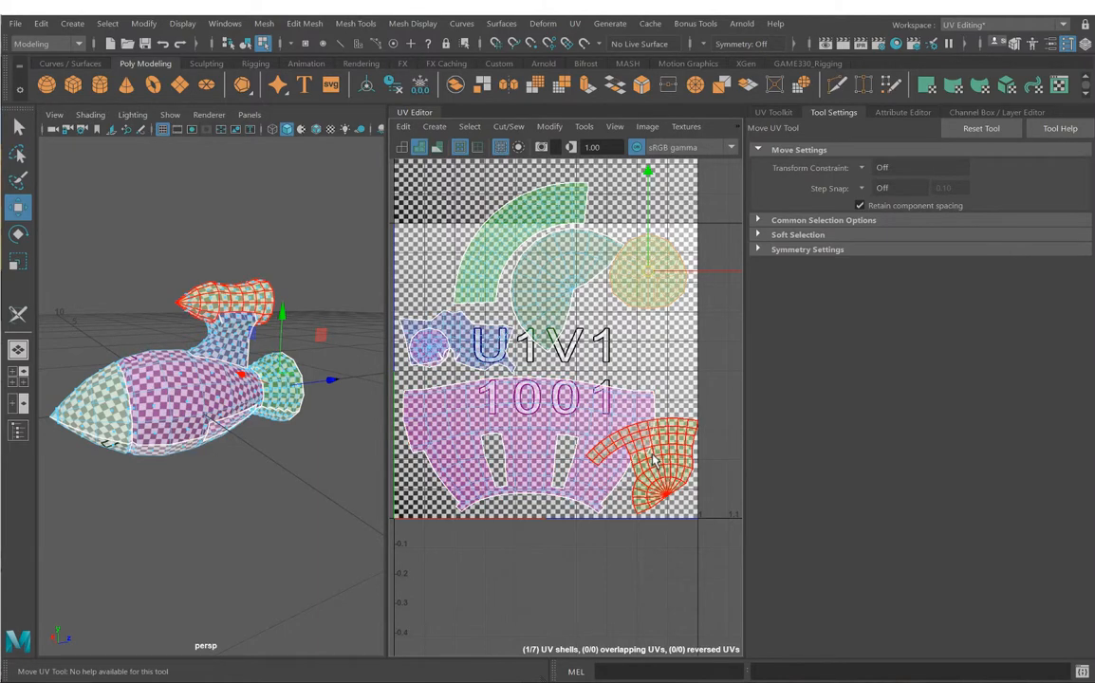
Step: Move the upper thruster shell up clear of the body shell and shift the fin support shell partly outside the UV tile
{"action": "left_click", "coordinate": [591, 438]}
{"action": "middle_click_drag", "start_coordinate": [584, 441], "coordinate": [653, 389]}
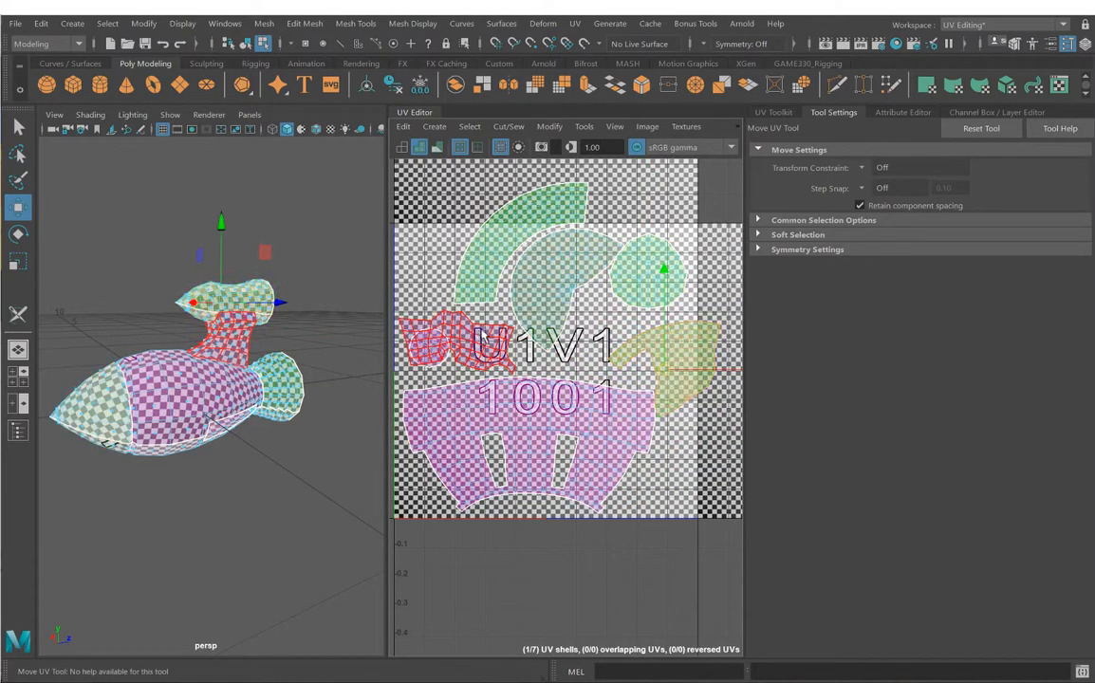
{"action": "left_click", "coordinate": [479, 336]}
{"action": "middle_click_drag", "start_coordinate": [570, 402], "coordinate": [572, 331]}
{"action": "scroll", "coordinate": [526, 312], "scroll_direction": "down", "scroll_amount": 1}
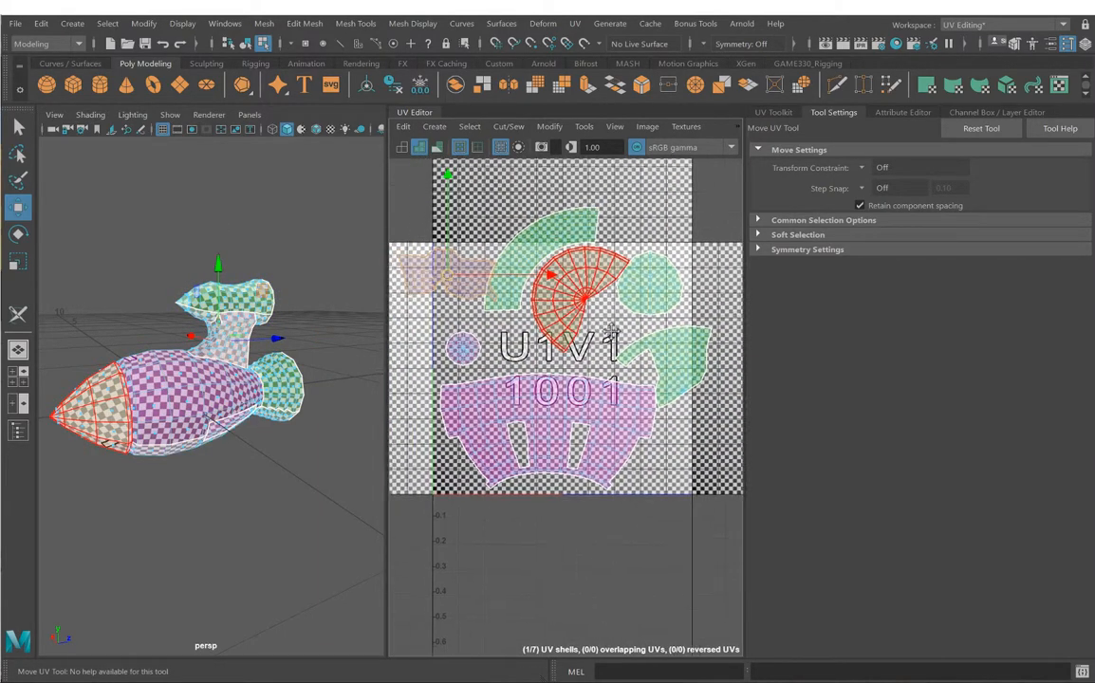
Step: Identify the curved main thruster shell on the model and move it with its large round nozzle shell past the UV tile's right edge
{"action": "left_click", "coordinate": [553, 241]}
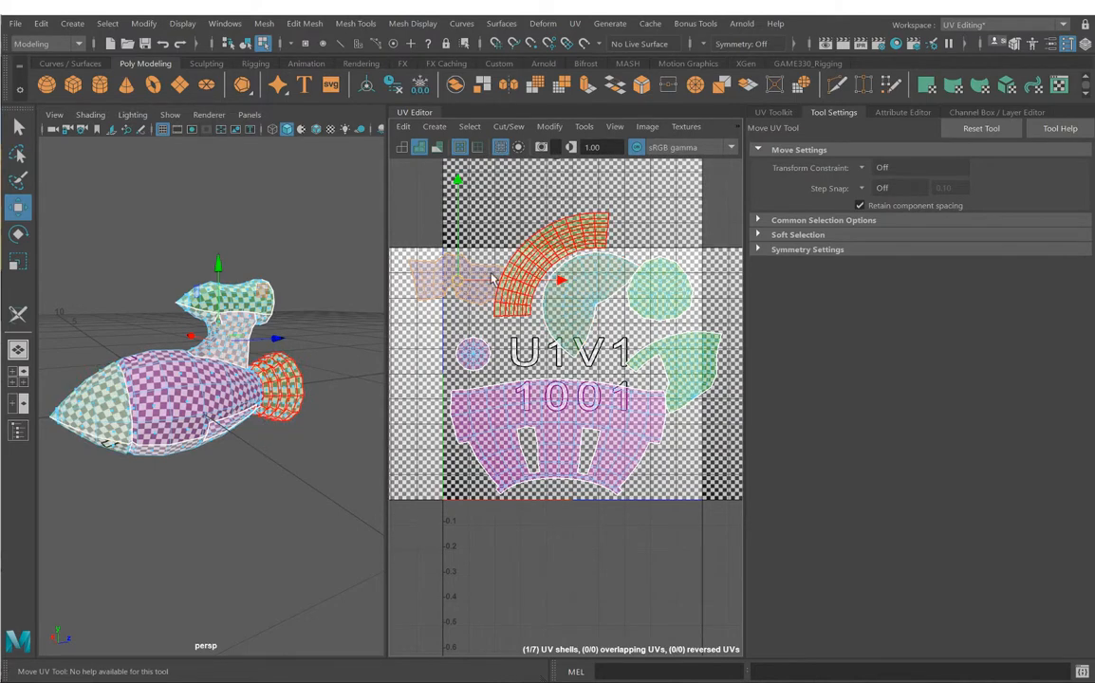
{"action": "left_click_drag", "start_coordinate": [318, 352], "coordinate": [247, 372], "text": "alt"}
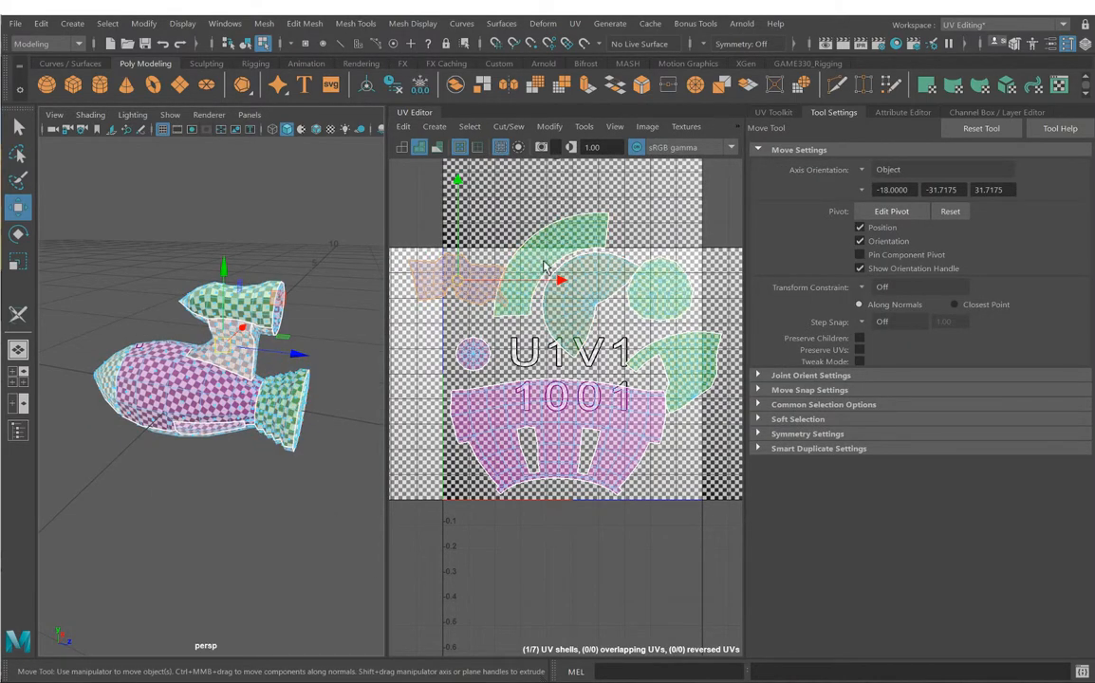
{"action": "left_click_drag", "start_coordinate": [296, 403], "coordinate": [275, 406], "text": "alt"}
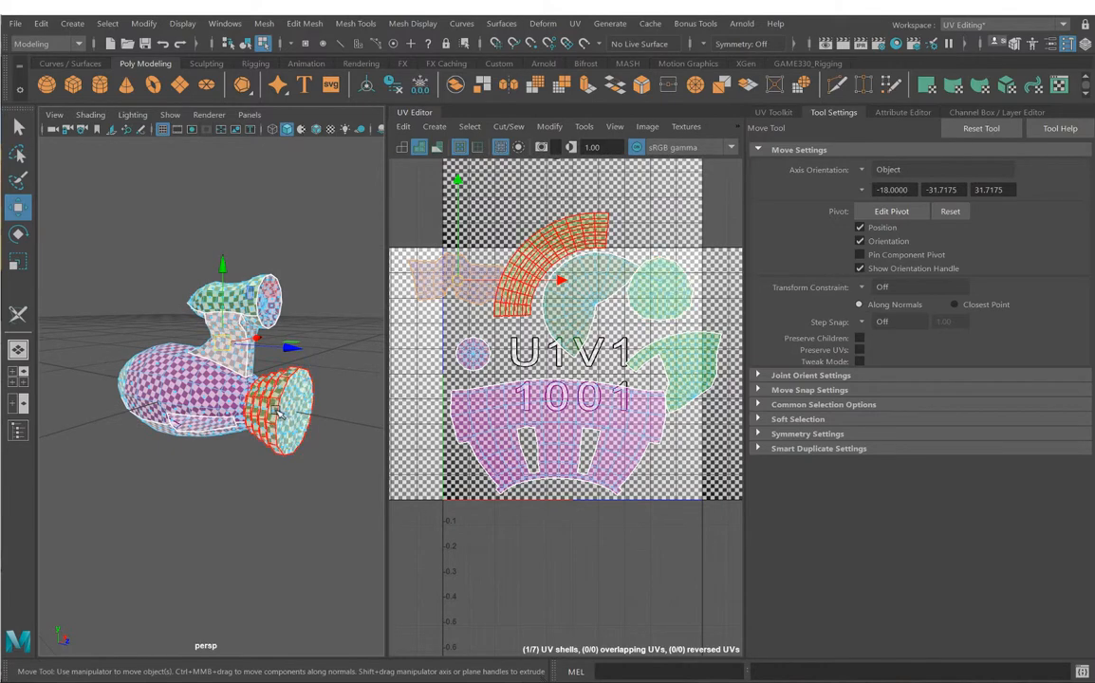
{"action": "left_click", "coordinate": [567, 265]}
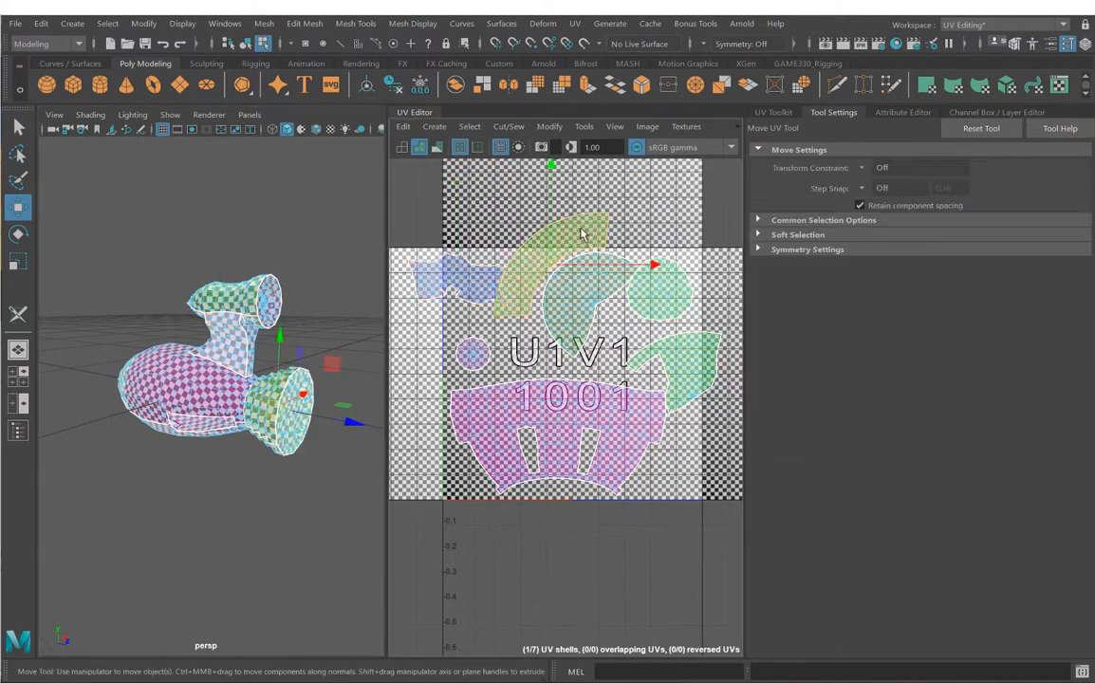
{"action": "left_click_drag", "start_coordinate": [550, 268], "coordinate": [698, 271]}
{"action": "left_click", "coordinate": [652, 289], "text": "shift"}
{"action": "middle_click_drag", "start_coordinate": [594, 303], "coordinate": [594, 273], "text": "alt"}
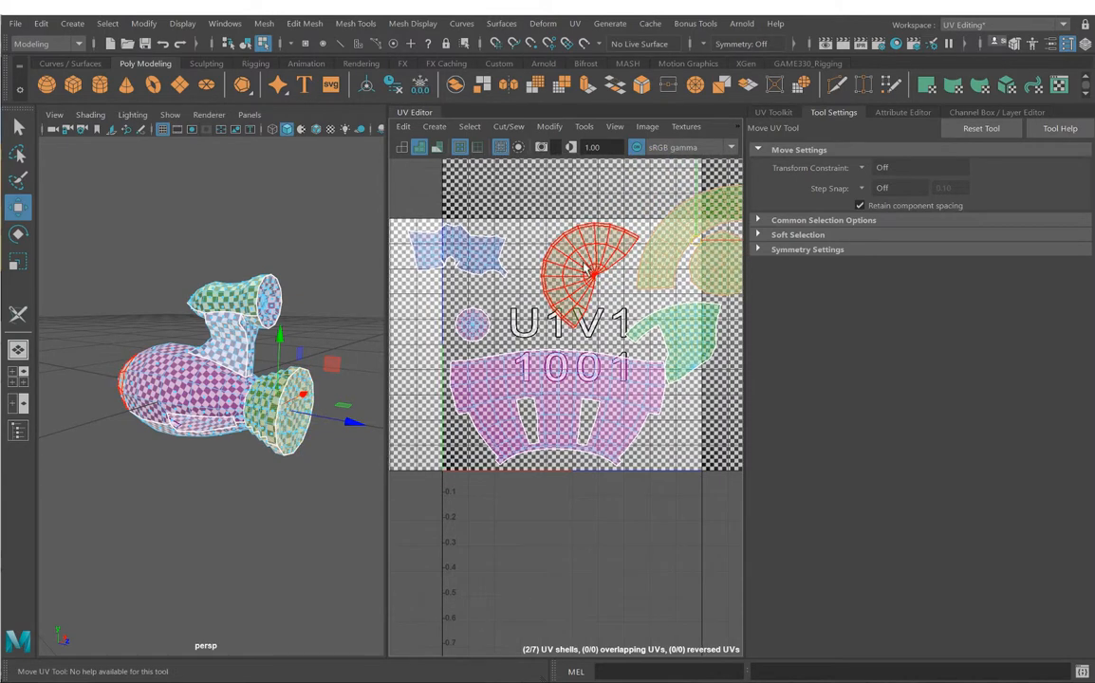
Step: Rotate the nose cone shell upright and place it at the UV tile's left edge above the body shell
{"action": "left_click", "coordinate": [593, 273]}
{"action": "key", "text": "e"}
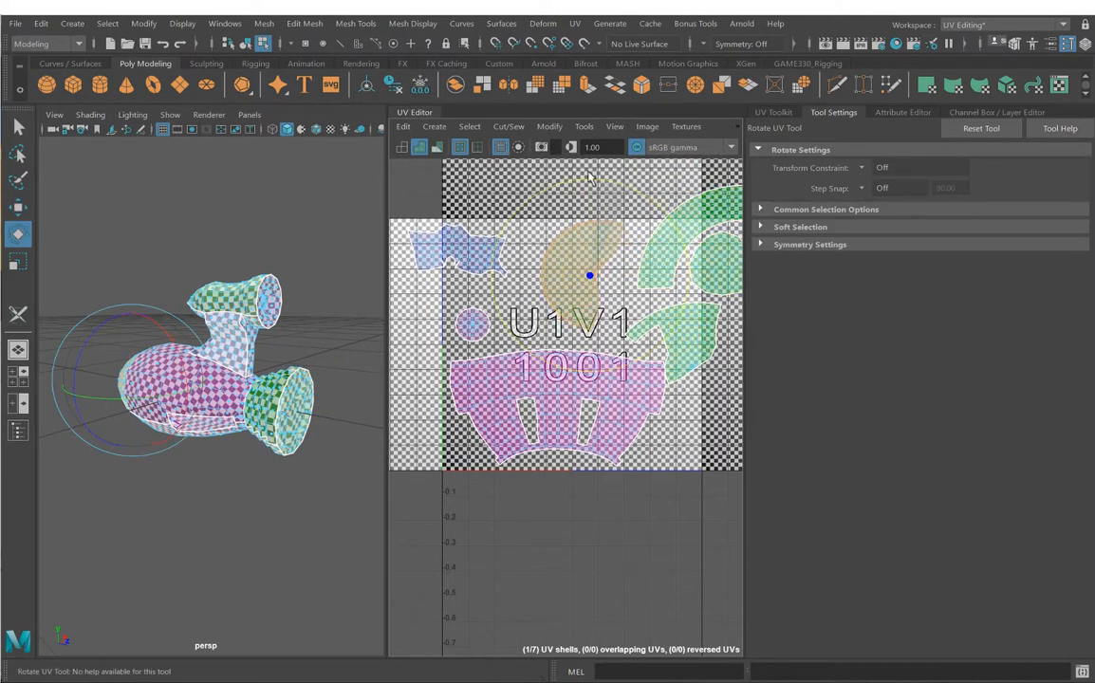
{"action": "key", "text": "w"}
{"action": "left_click_drag", "start_coordinate": [589, 275], "coordinate": [493, 297]}
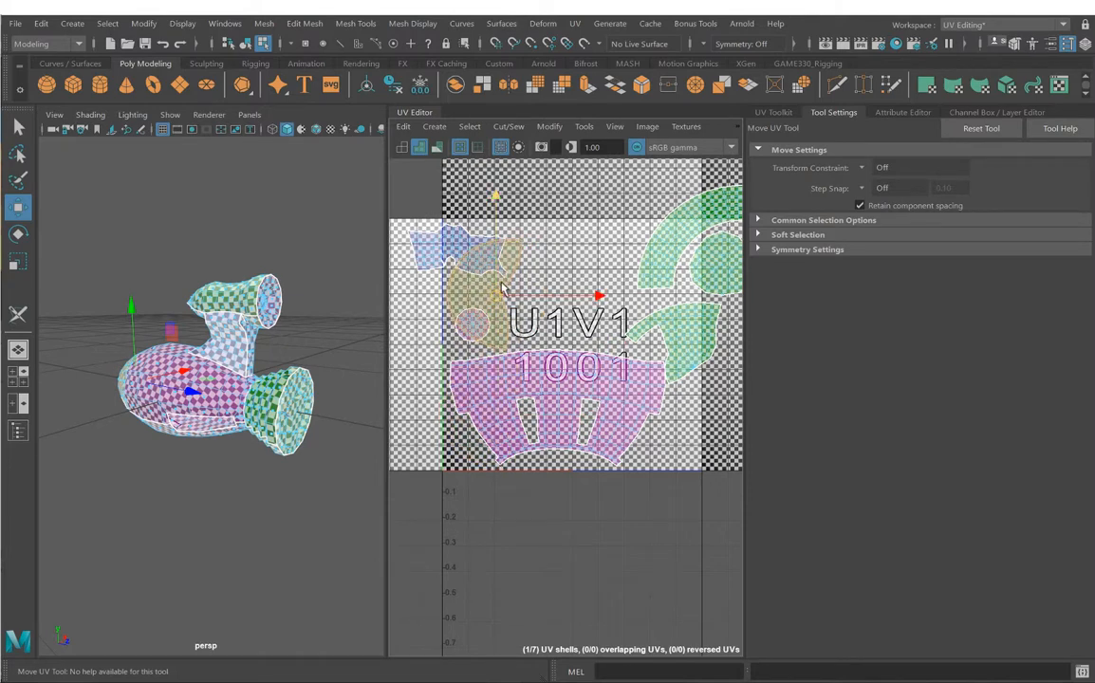
{"action": "key", "text": "e"}
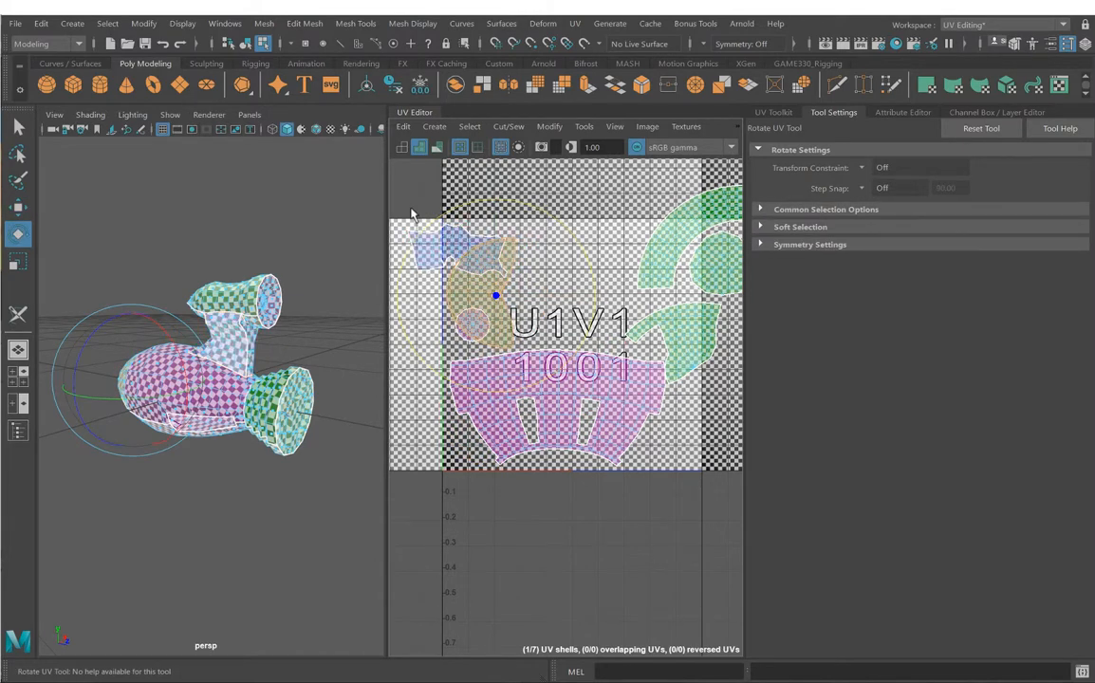
Step: Place the fin support shell directly above the body shell's centre and fit the small round nozzle shell beside the nose cone shell
{"action": "left_click", "coordinate": [457, 249]}
{"action": "key", "text": "w"}
{"action": "left_click_drag", "start_coordinate": [457, 251], "coordinate": [563, 325]}
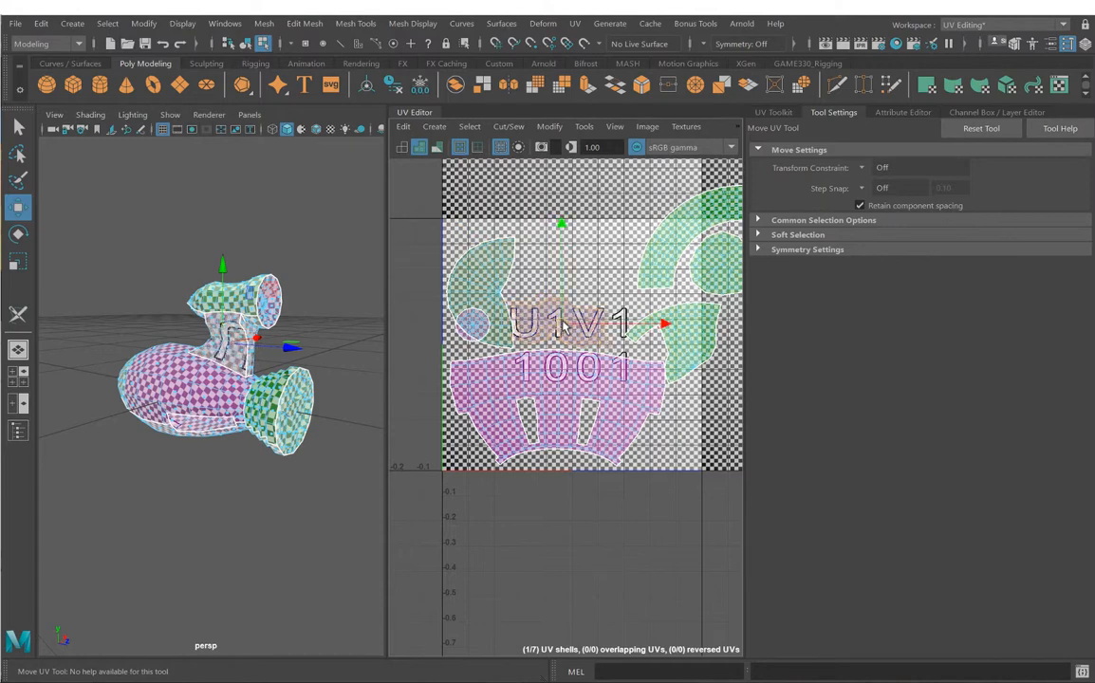
{"action": "left_click", "coordinate": [475, 325]}
{"action": "left_click_drag", "start_coordinate": [475, 325], "coordinate": [532, 283]}
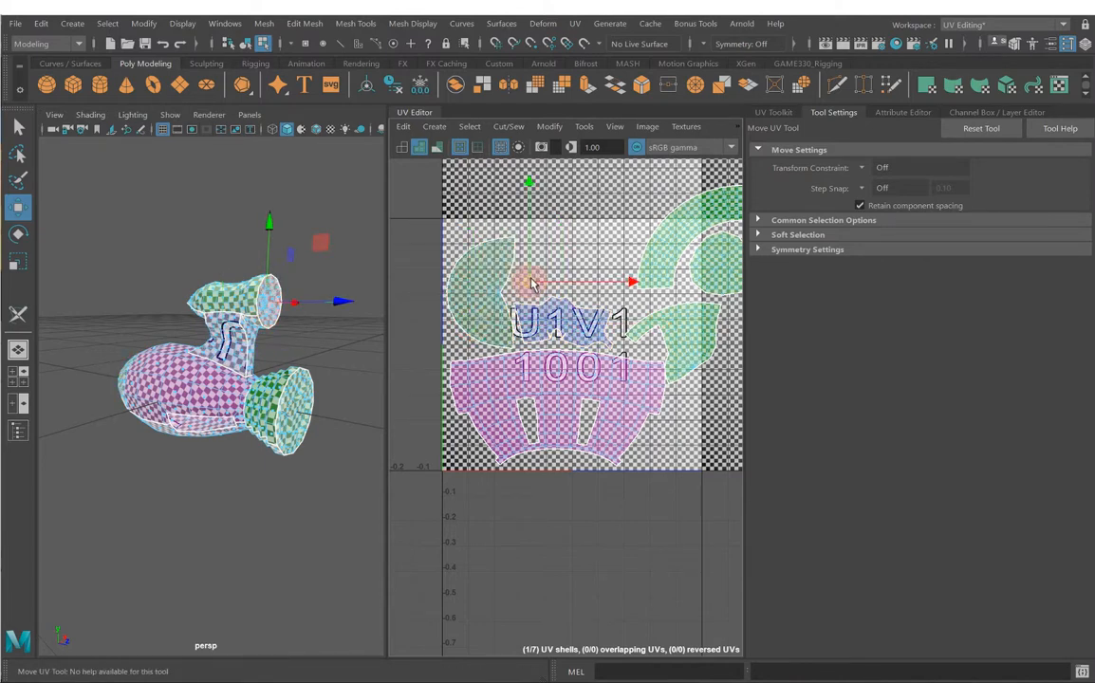
Step: Move the upper thruster shell to the top middle of the UV tile and rotate it slightly to fit over the small round shell
{"action": "left_click", "coordinate": [671, 334]}
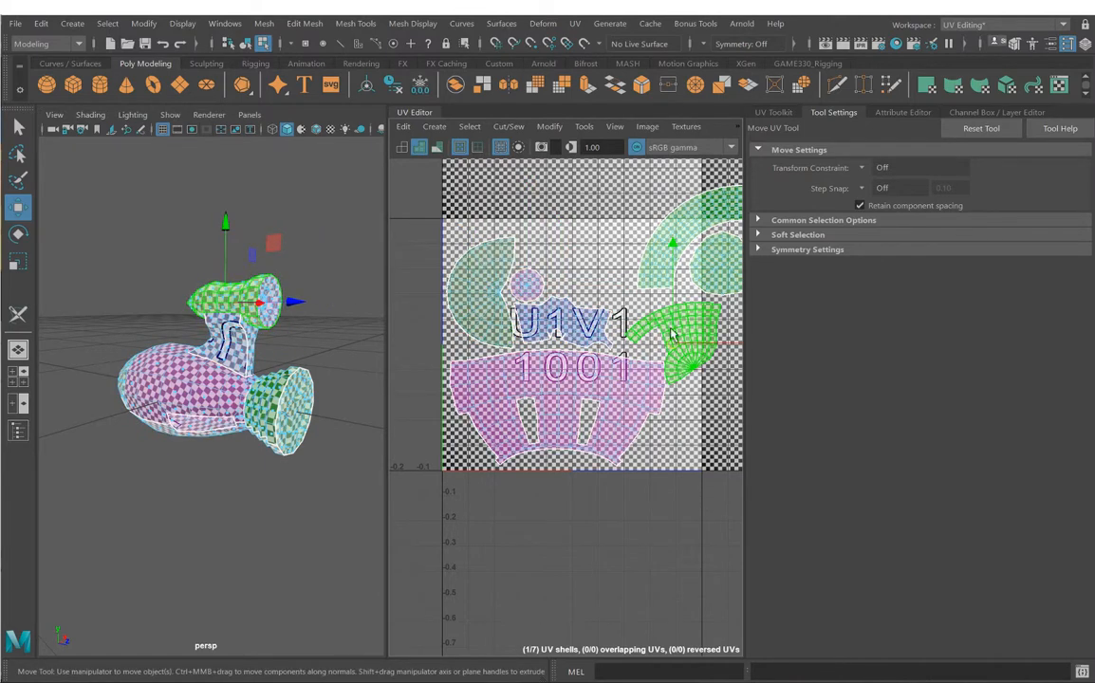
{"action": "left_click_drag", "start_coordinate": [677, 342], "coordinate": [566, 258]}
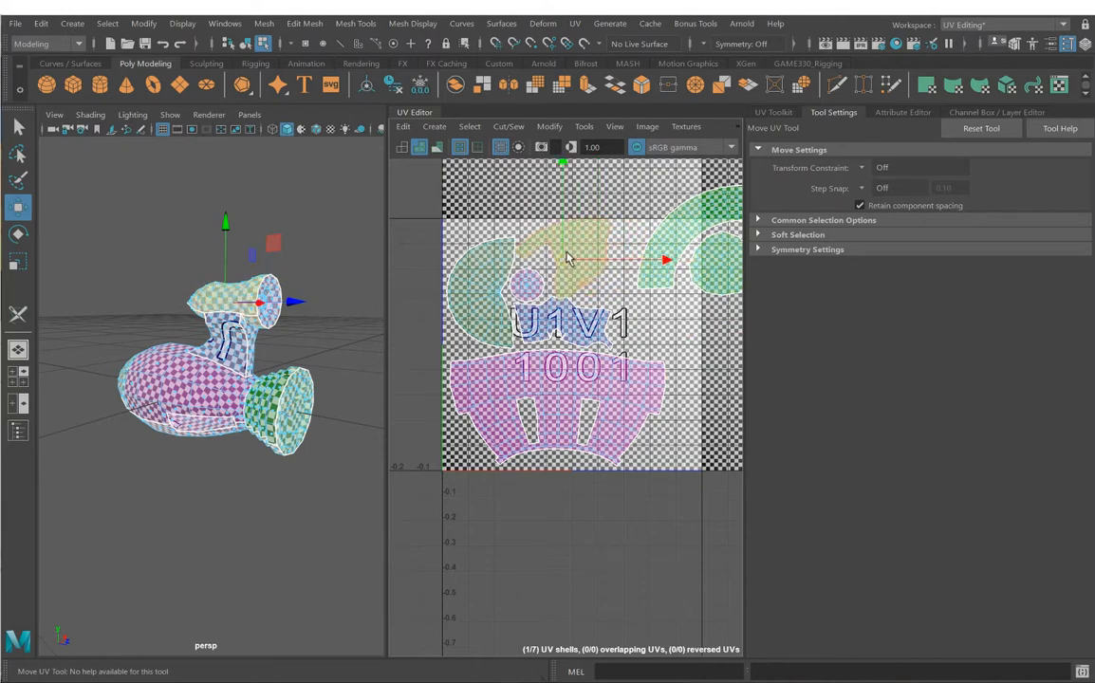
{"action": "key", "text": "e"}
{"action": "left_click_drag", "start_coordinate": [641, 199], "coordinate": [661, 237]}
{"action": "key", "text": "w"}
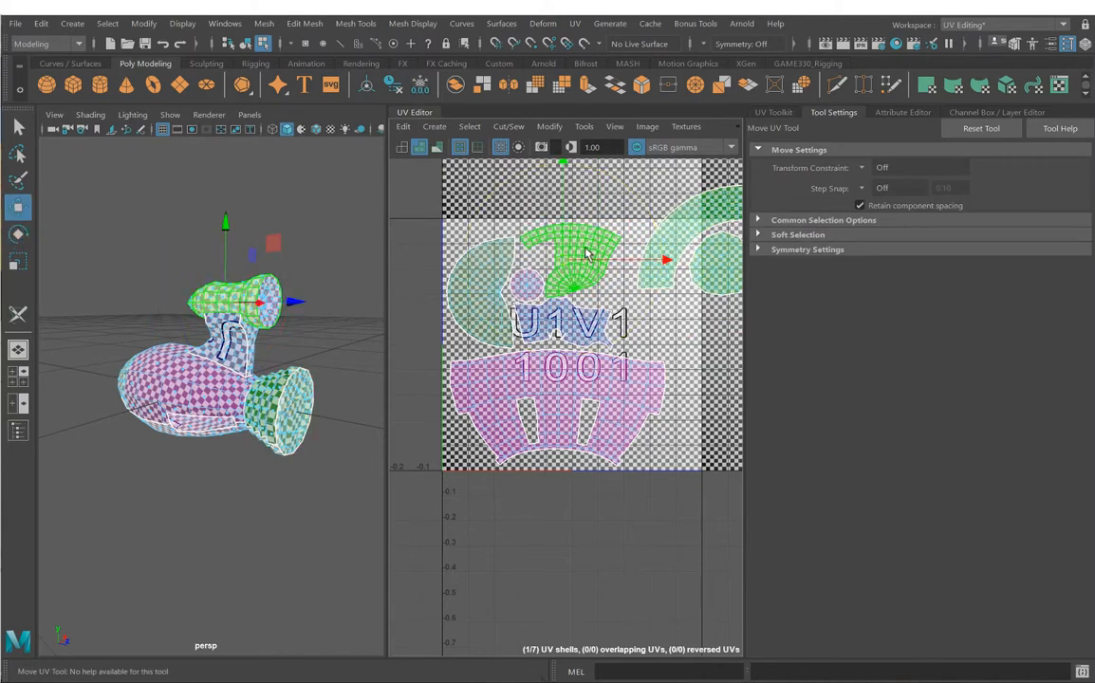
{"action": "left_click_drag", "start_coordinate": [567, 253], "coordinate": [572, 249]}
{"action": "middle_click_drag", "start_coordinate": [581, 267], "coordinate": [512, 286], "text": "alt"}
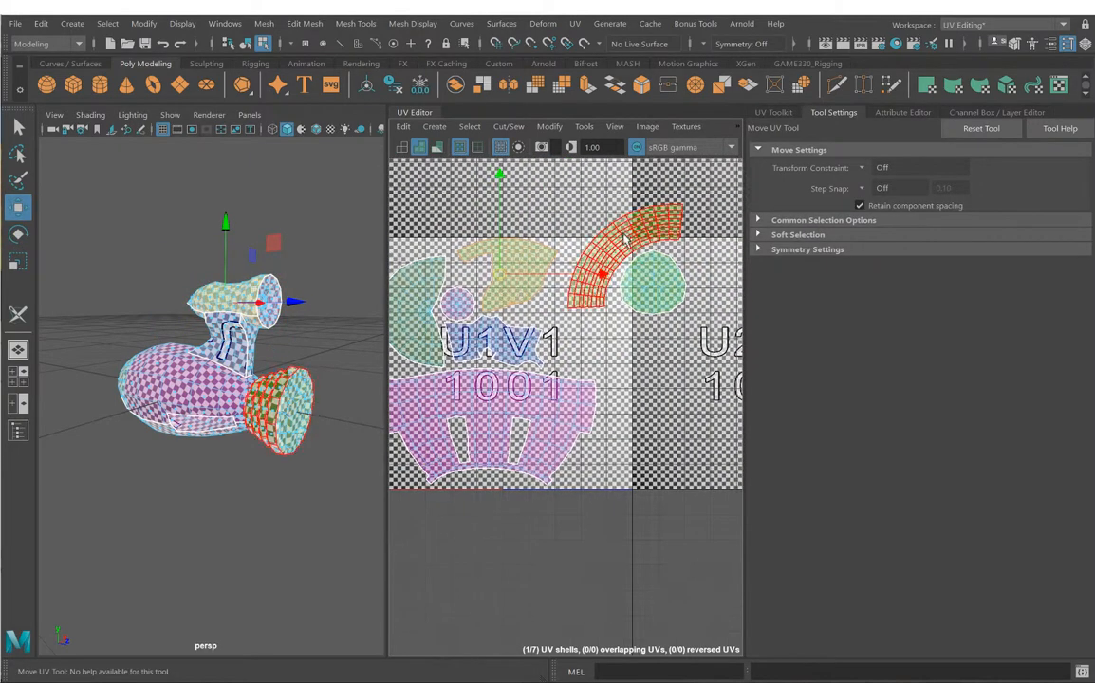
Step: Rotate the curved main thruster shell to fit the UV tile's right edge and place the large round nozzle shell inside its curve
{"action": "left_click", "coordinate": [626, 239]}
{"action": "key", "text": "e"}
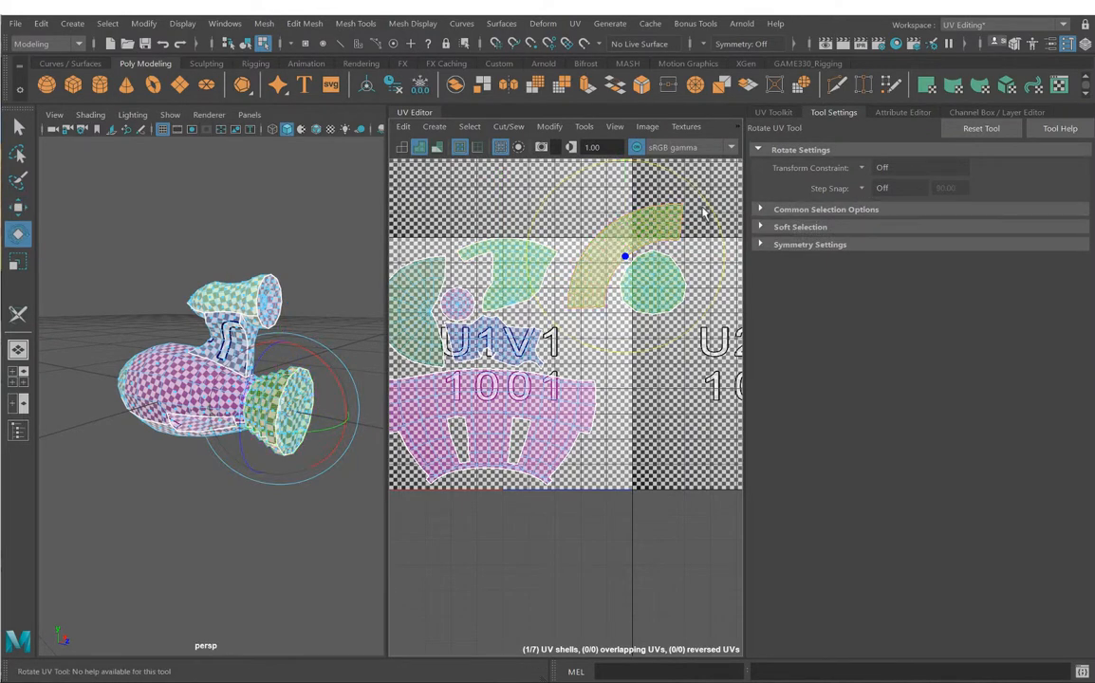
{"action": "left_click_drag", "start_coordinate": [704, 213], "coordinate": [599, 317]}
{"action": "key", "text": "w"}
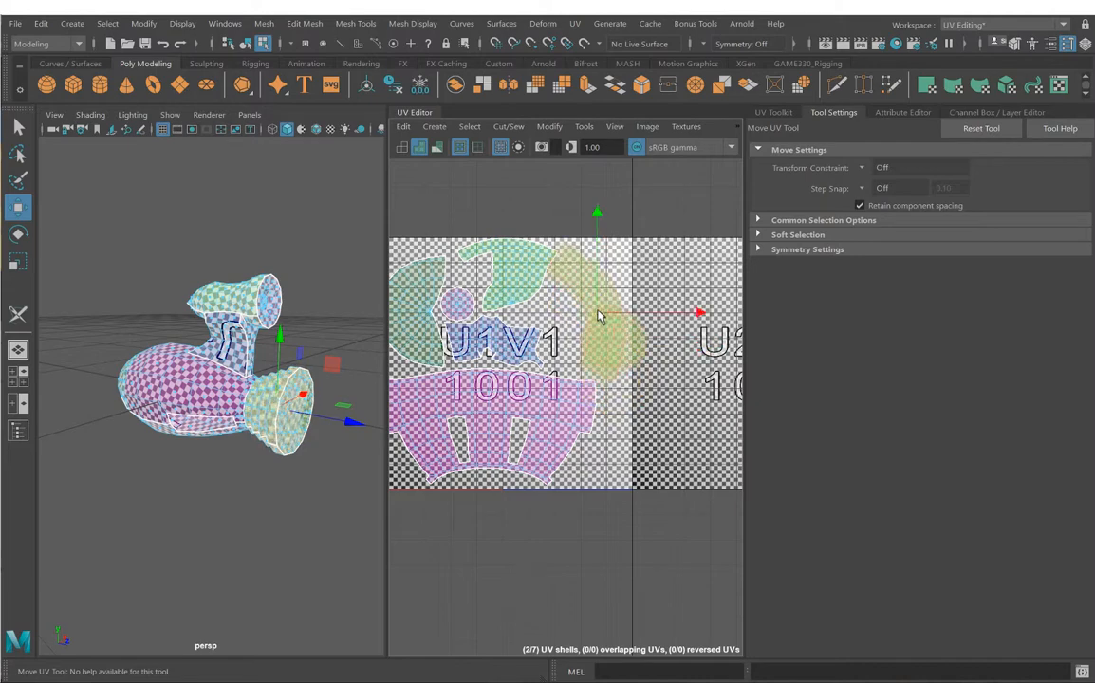
{"action": "left_click", "coordinate": [642, 341]}
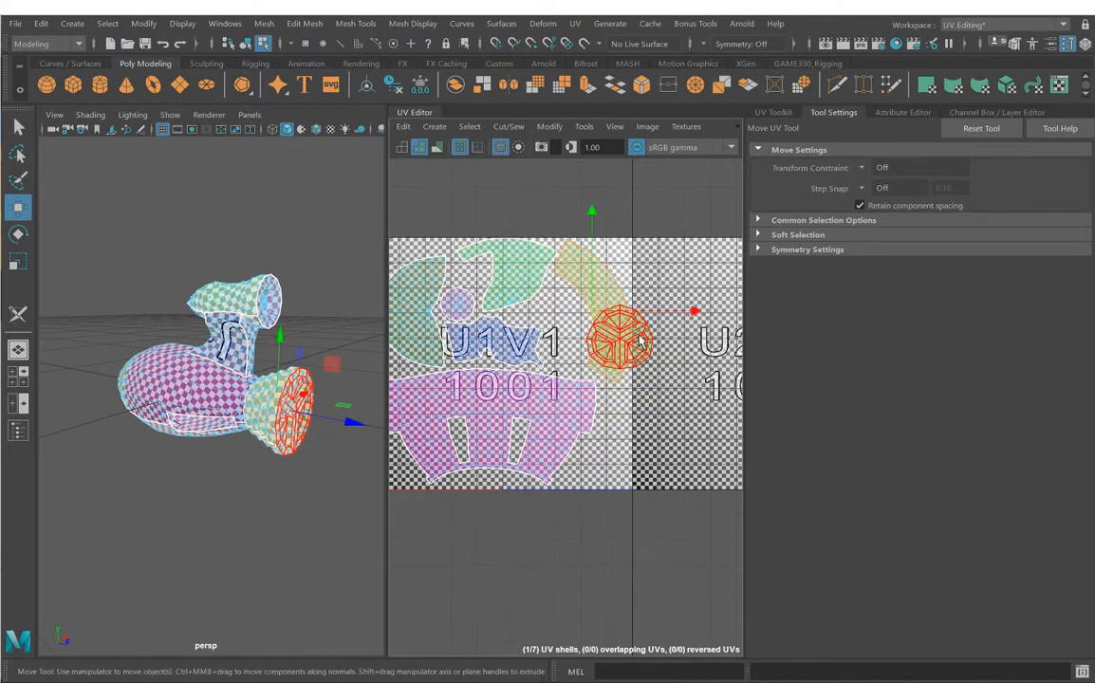
{"action": "left_click", "coordinate": [624, 273]}
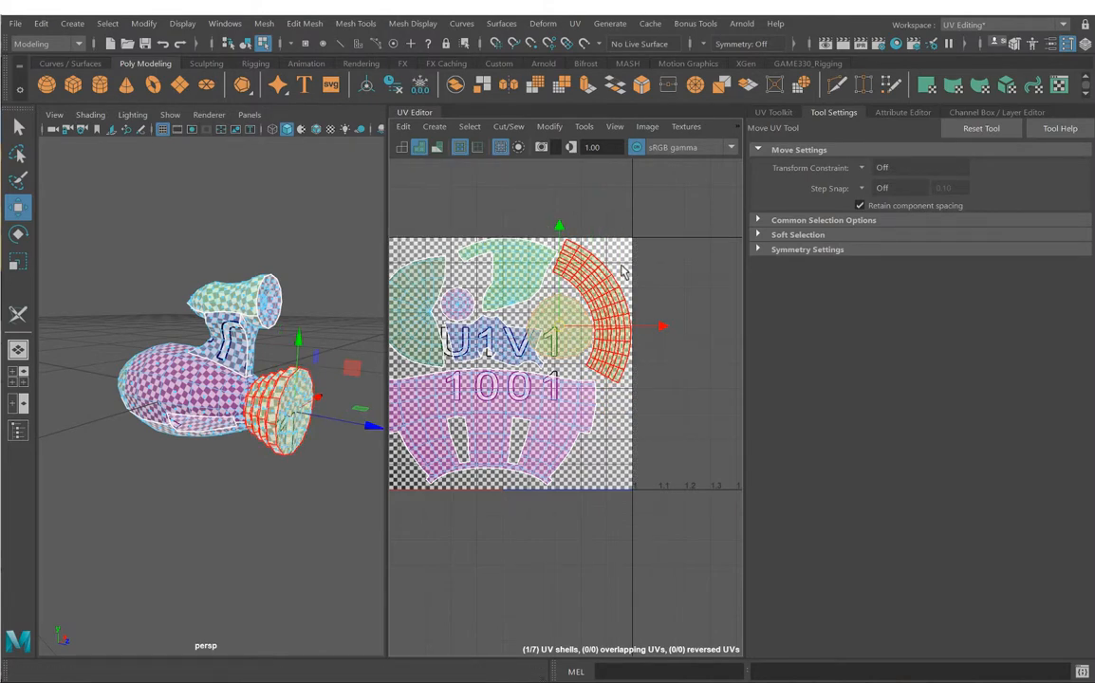
Step: Lower the curved main thruster shell and rotate it to follow the UV tile's right edge beside the body shell
{"action": "middle_click_drag", "start_coordinate": [622, 266], "coordinate": [637, 225], "text": "alt"}
{"action": "left_click", "coordinate": [627, 267]}
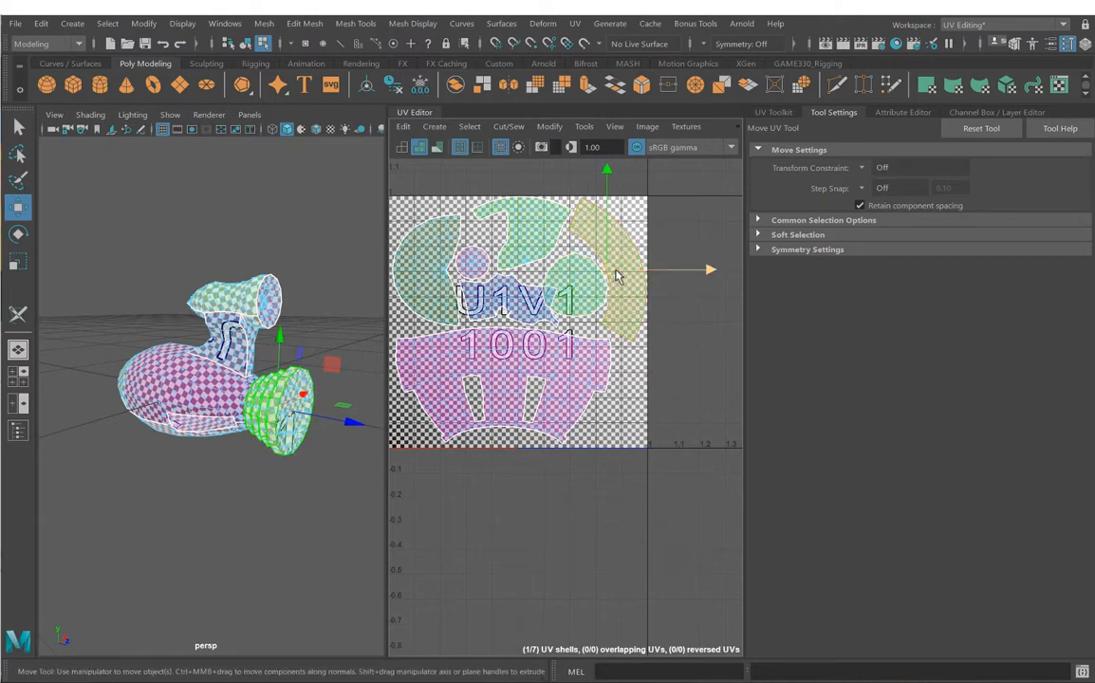
{"action": "left_click_drag", "start_coordinate": [612, 278], "coordinate": [612, 342]}
{"action": "key", "text": "e"}
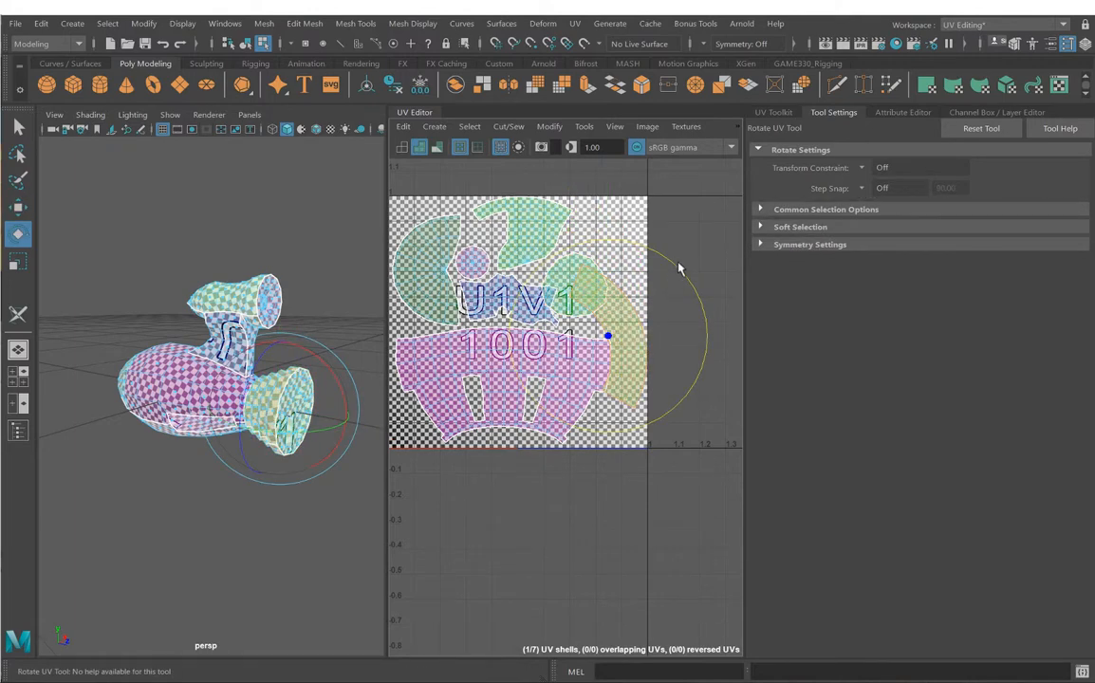
{"action": "left_click_drag", "start_coordinate": [678, 269], "coordinate": [655, 248]}
{"action": "key", "text": "w"}
{"action": "middle_click_drag", "start_coordinate": [636, 326], "coordinate": [635, 294]}
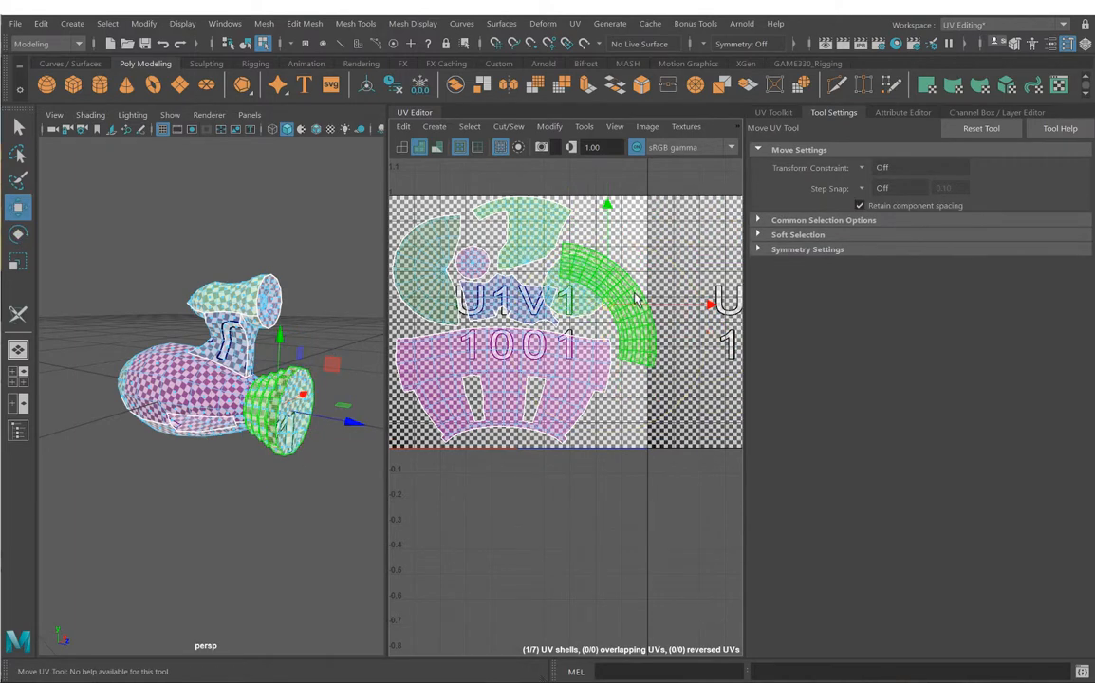
{"action": "key", "text": "e"}
{"action": "left_click", "coordinate": [669, 261]}
Step: Move the large round nozzle shell into the UV tile's upper-right corner above the curved thruster shell
{"action": "left_click", "coordinate": [591, 293]}
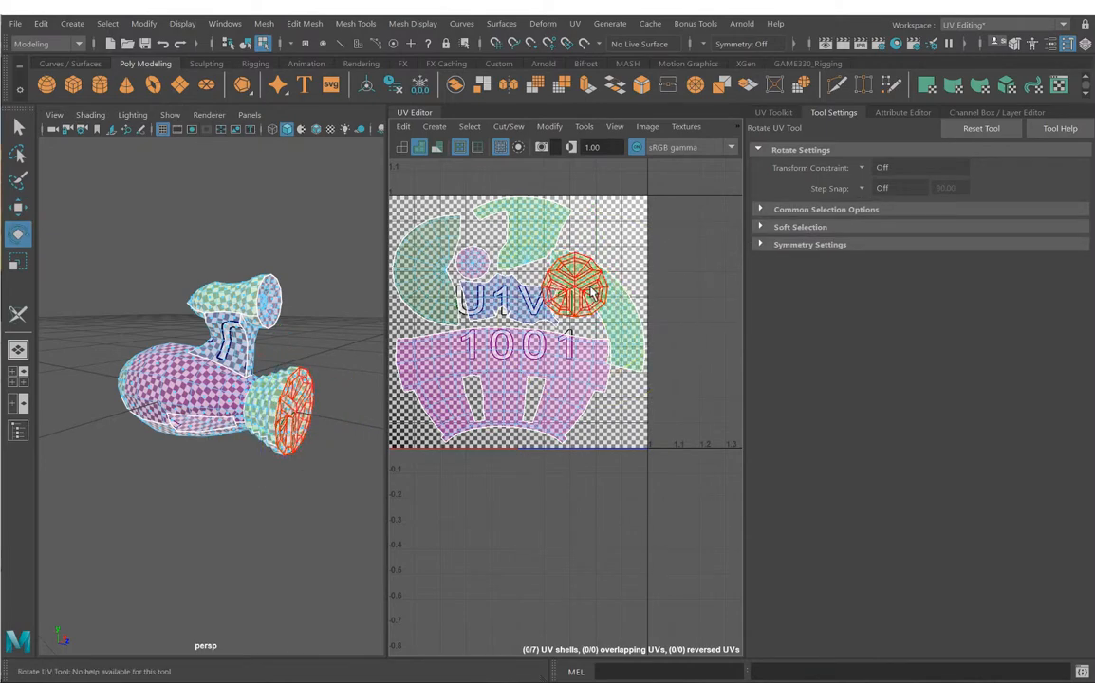
{"action": "left_click", "coordinate": [589, 293]}
{"action": "key", "text": "w"}
{"action": "middle_click_drag", "start_coordinate": [567, 328], "coordinate": [607, 272]}
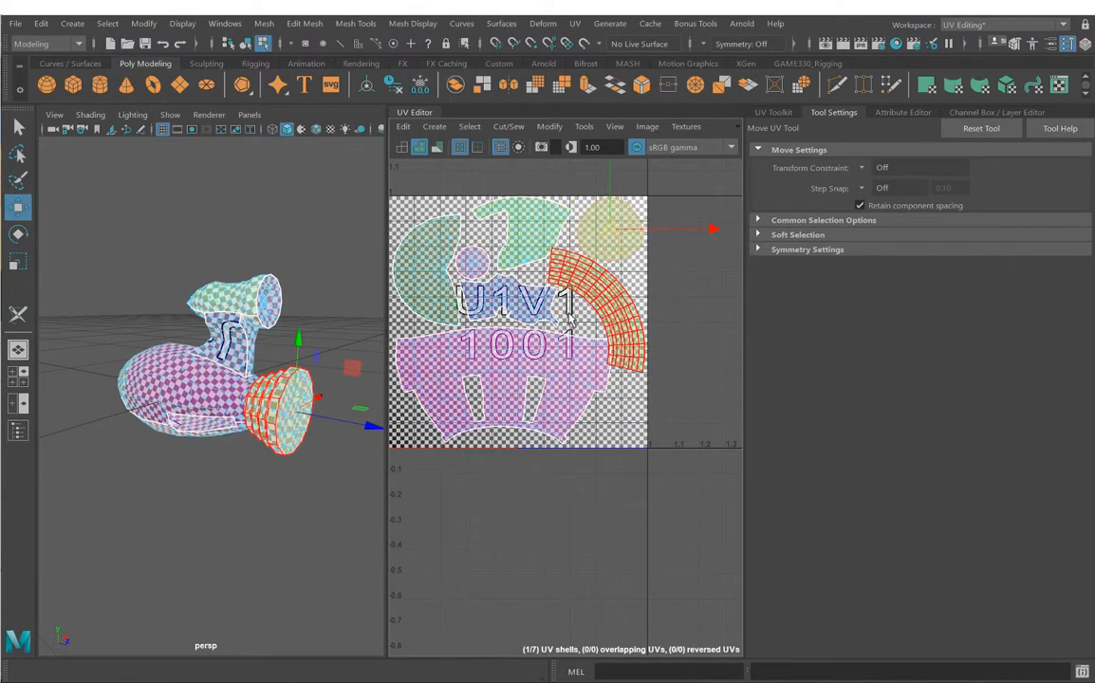
Step: Nudge the body, fin support, nose cone, nozzle and thruster shells to even out their spacing within the UV tile
{"action": "middle_click_drag", "start_coordinate": [484, 438], "coordinate": [513, 410], "text": "alt"}
{"action": "left_click", "coordinate": [517, 414]}
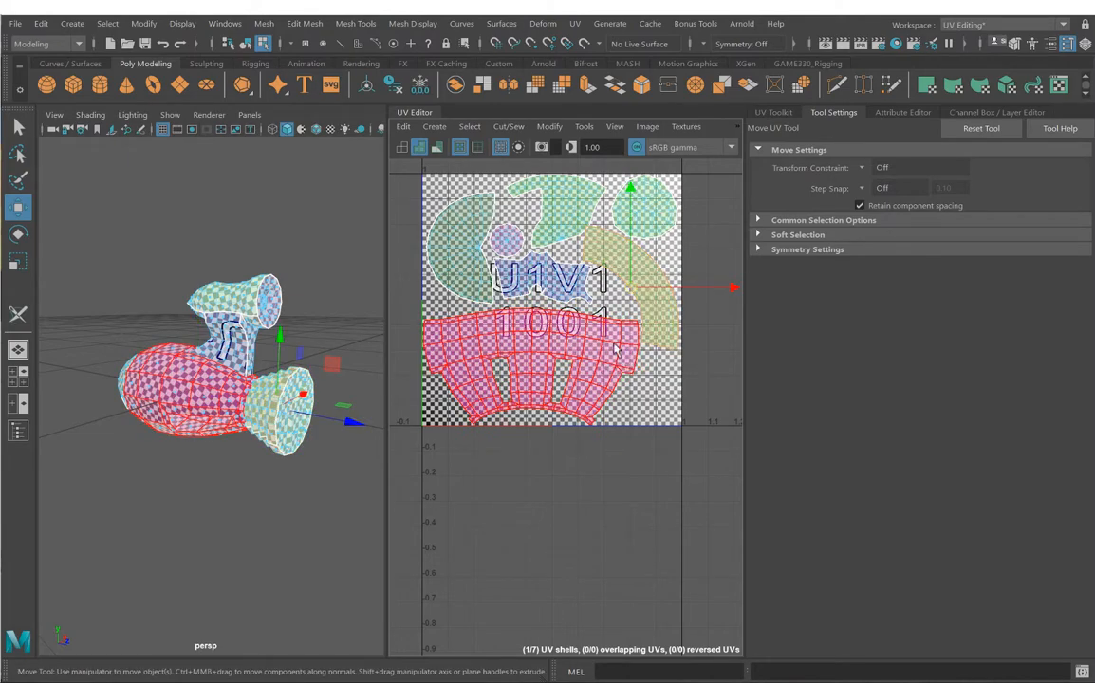
{"action": "left_click", "coordinate": [549, 281]}
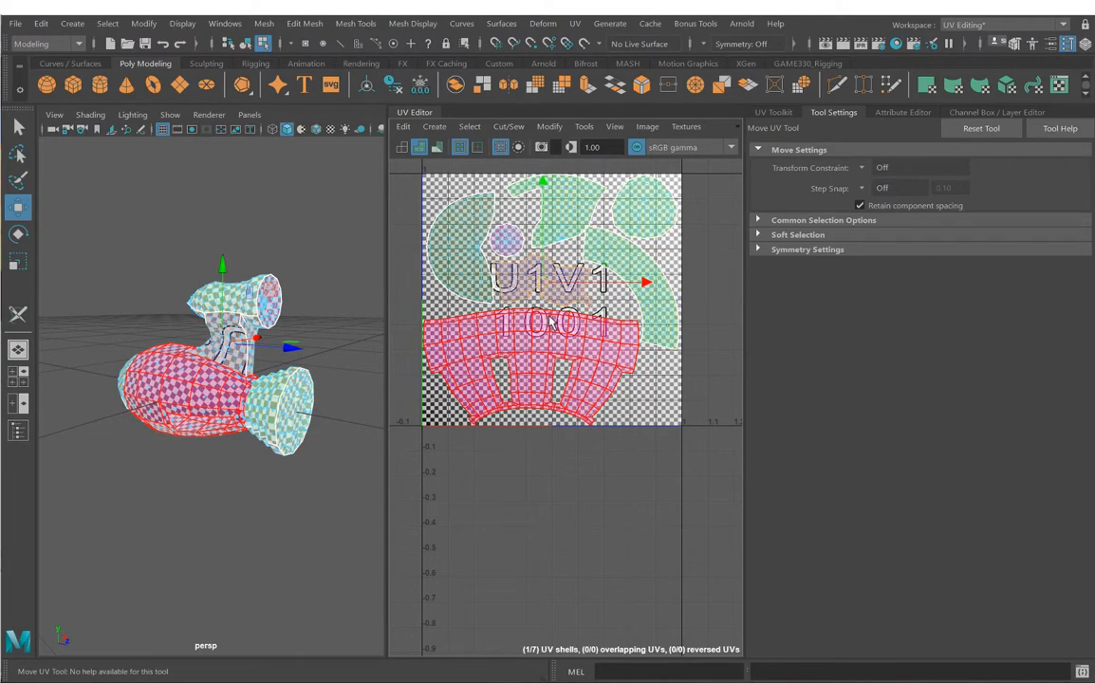
{"action": "left_click", "coordinate": [458, 304]}
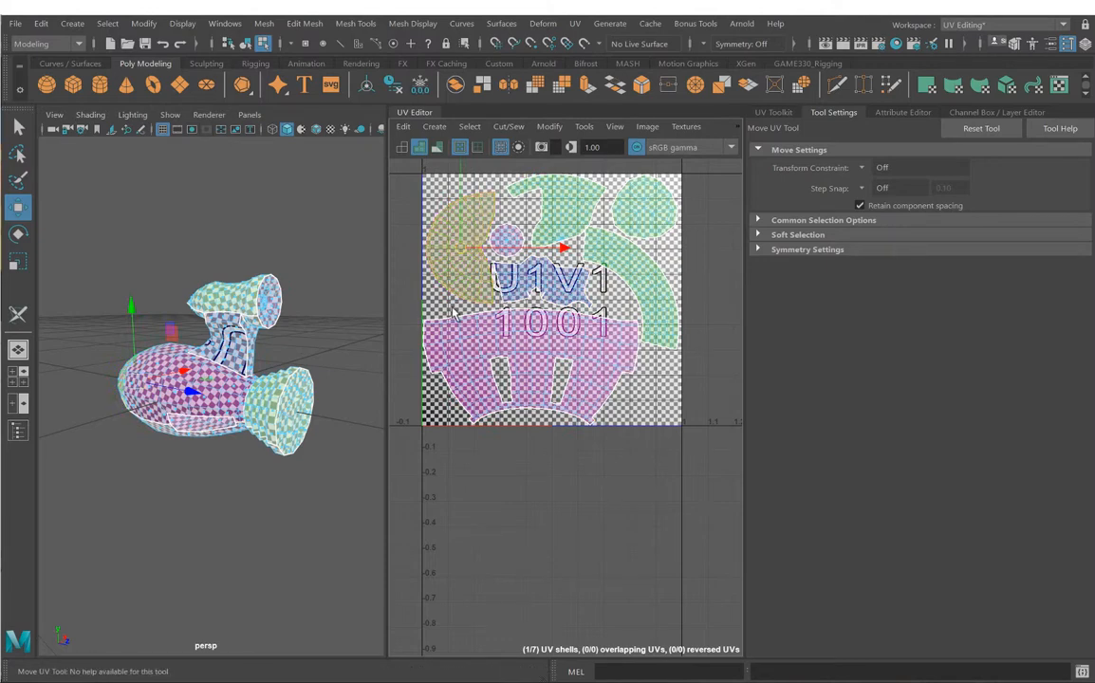
{"action": "left_click", "coordinate": [502, 275]}
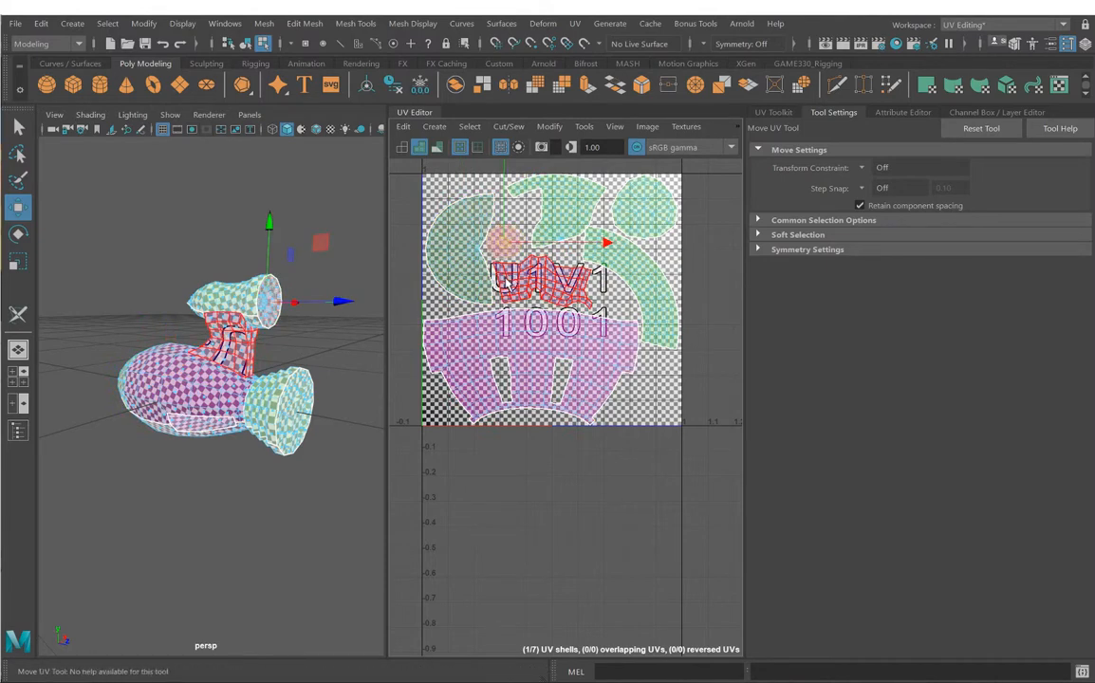
{"action": "left_click", "coordinate": [594, 233]}
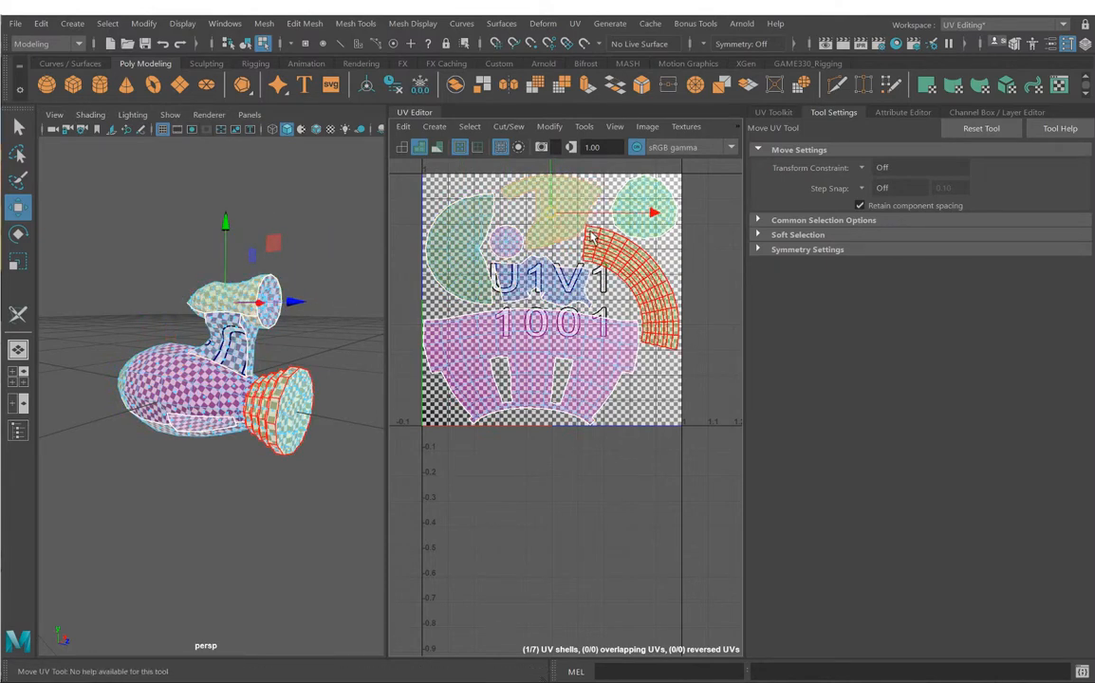
{"action": "left_click", "coordinate": [591, 236]}
{"action": "scroll", "coordinate": [640, 303], "scroll_direction": "up", "scroll_amount": 2}
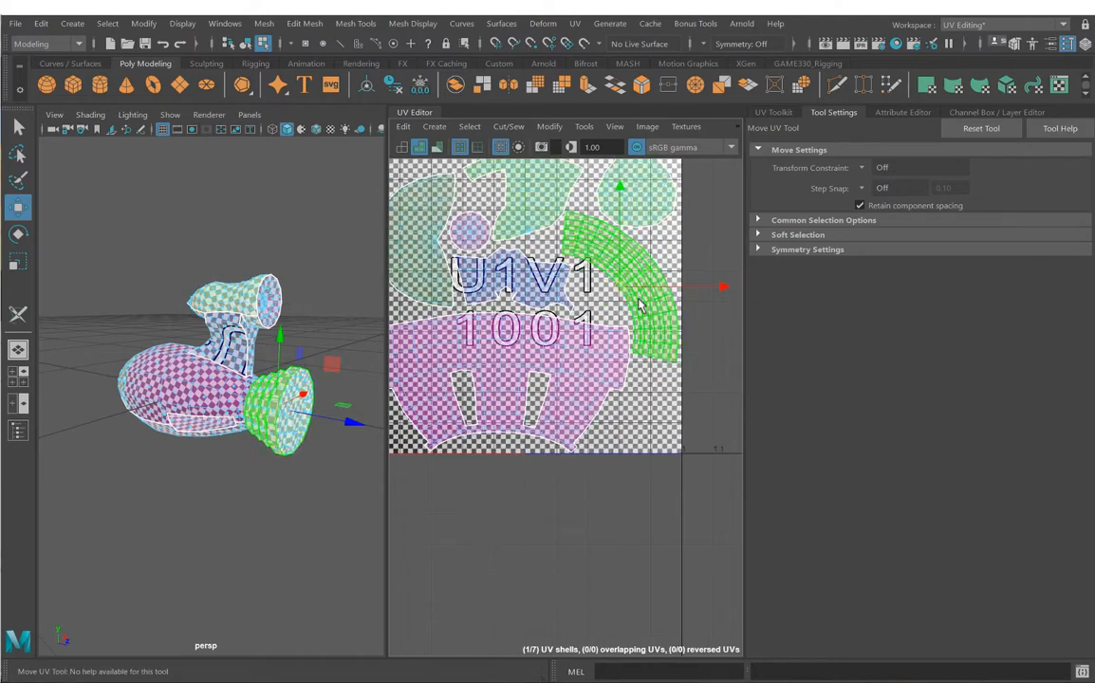
{"action": "middle_click_drag", "start_coordinate": [659, 259], "coordinate": [673, 313]}
{"action": "left_click", "coordinate": [655, 285]}
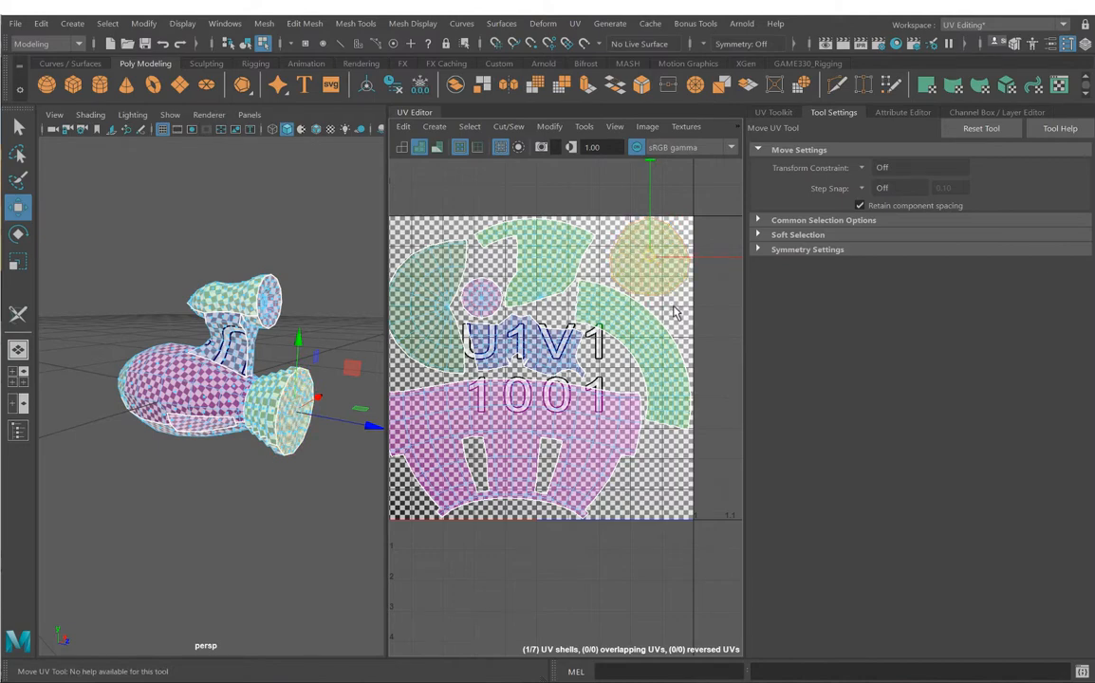
{"action": "scroll", "coordinate": [672, 318], "scroll_direction": "down", "scroll_amount": 5}
{"action": "left_click_drag", "start_coordinate": [518, 298], "coordinate": [637, 428]}
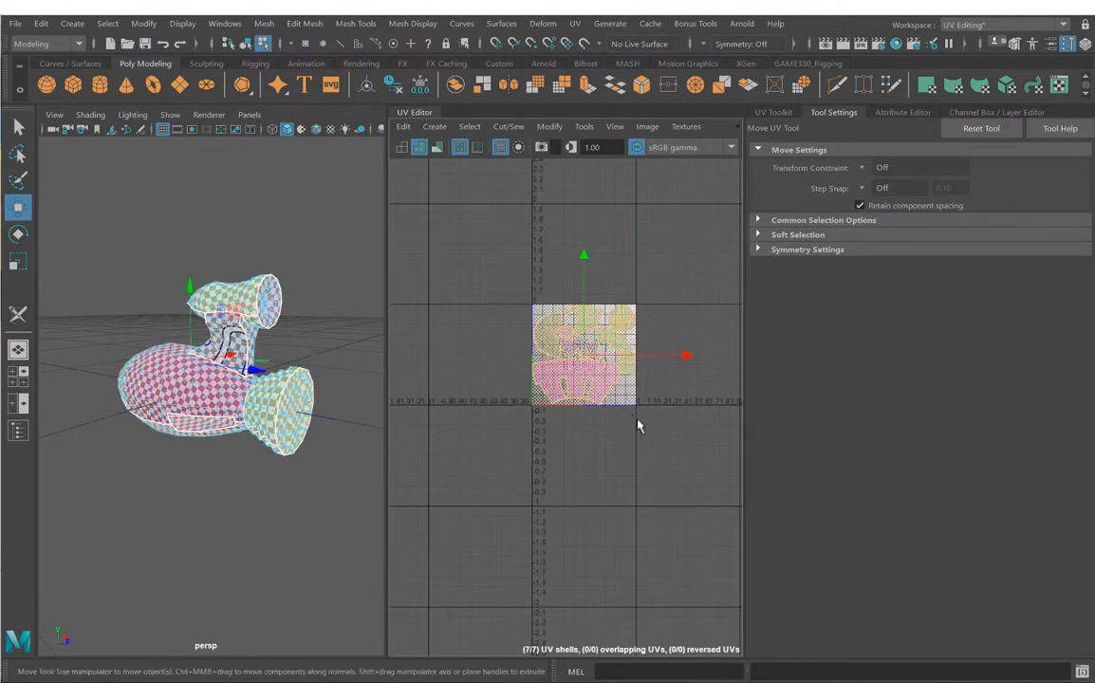
{"action": "scroll", "coordinate": [627, 408], "scroll_direction": "up", "scroll_amount": 2}
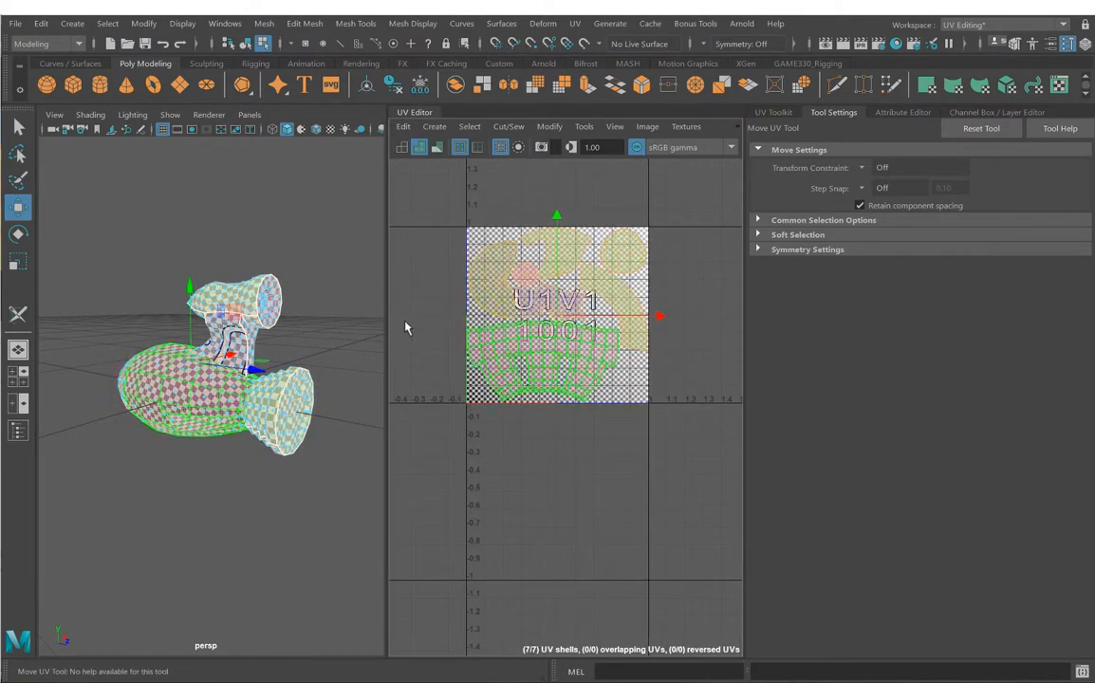
Step: Duplicate the faces of the fin support, upper thruster and small nozzle shells as separate geometry
{"action": "left_click_drag", "start_coordinate": [220, 325], "coordinate": [247, 357], "text": "alt"}
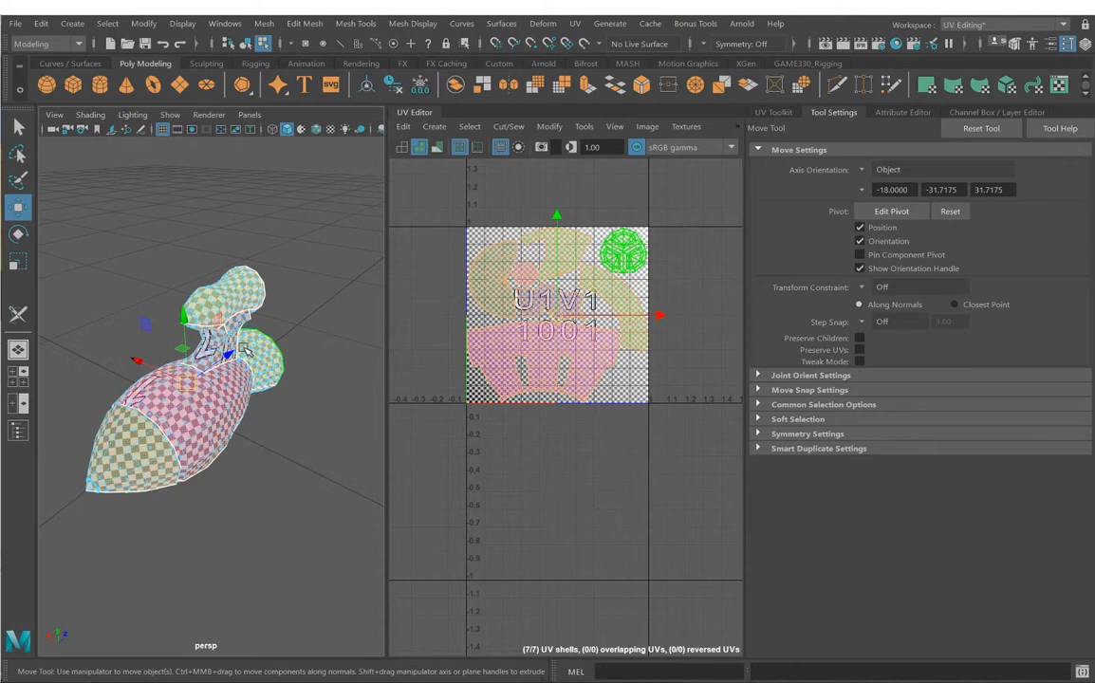
{"action": "left_click_drag", "start_coordinate": [245, 350], "coordinate": [245, 295], "text": "alt"}
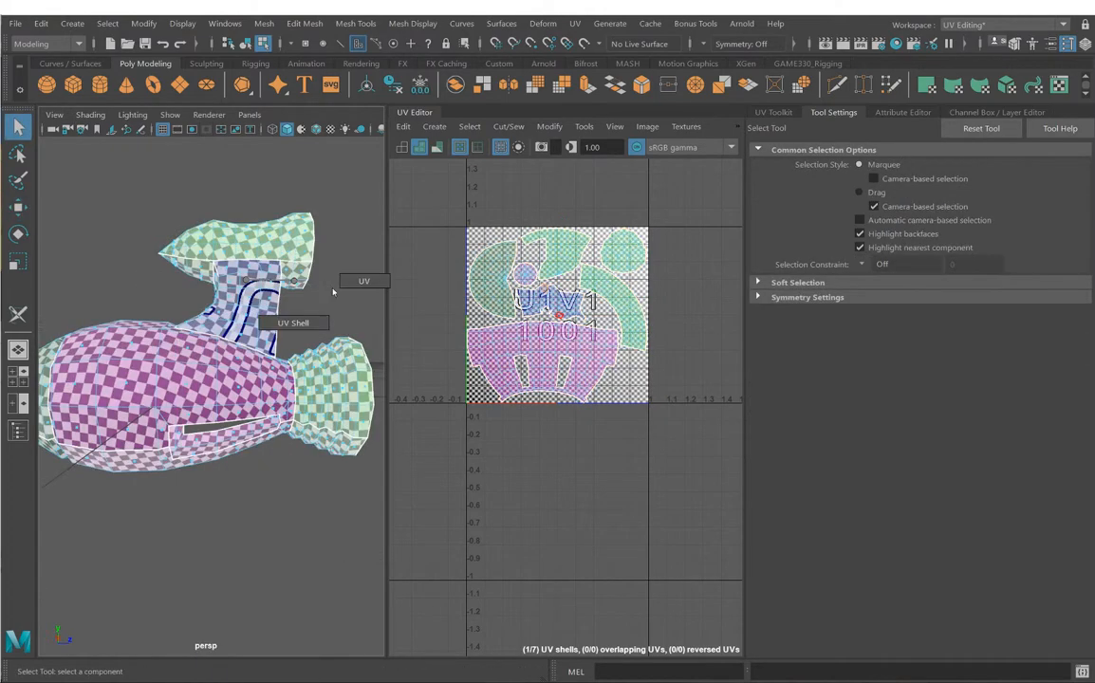
{"action": "right_click_drag", "start_coordinate": [335, 290], "coordinate": [304, 323]}
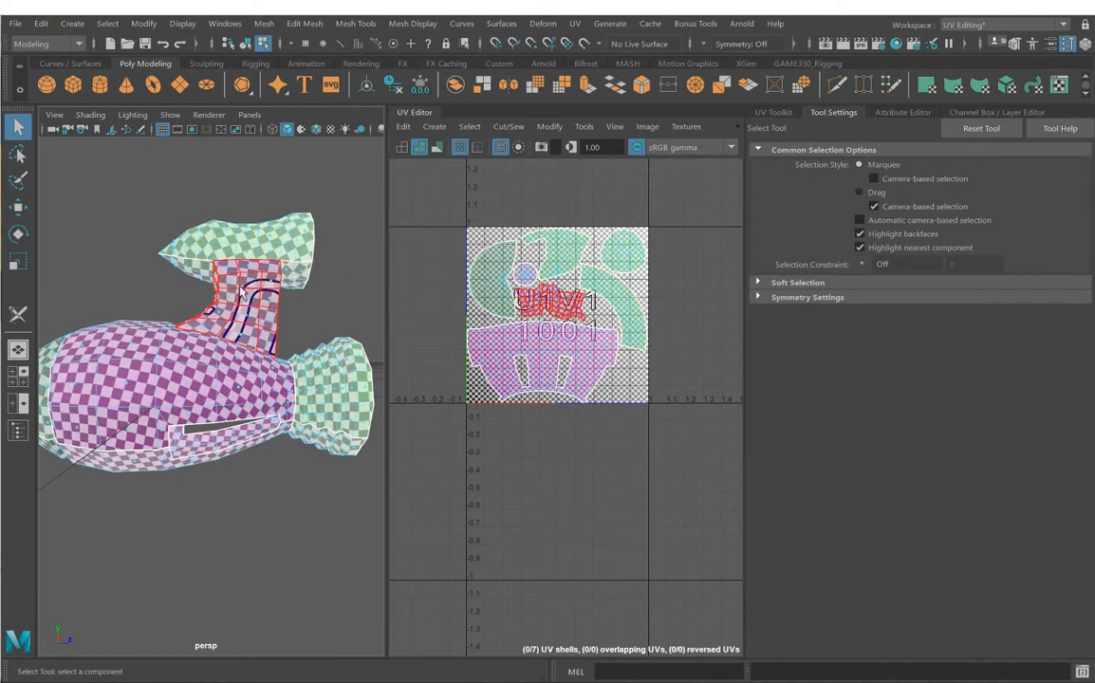
{"action": "left_click", "coordinate": [240, 290]}
{"action": "left_click", "coordinate": [238, 254], "text": "shift"}
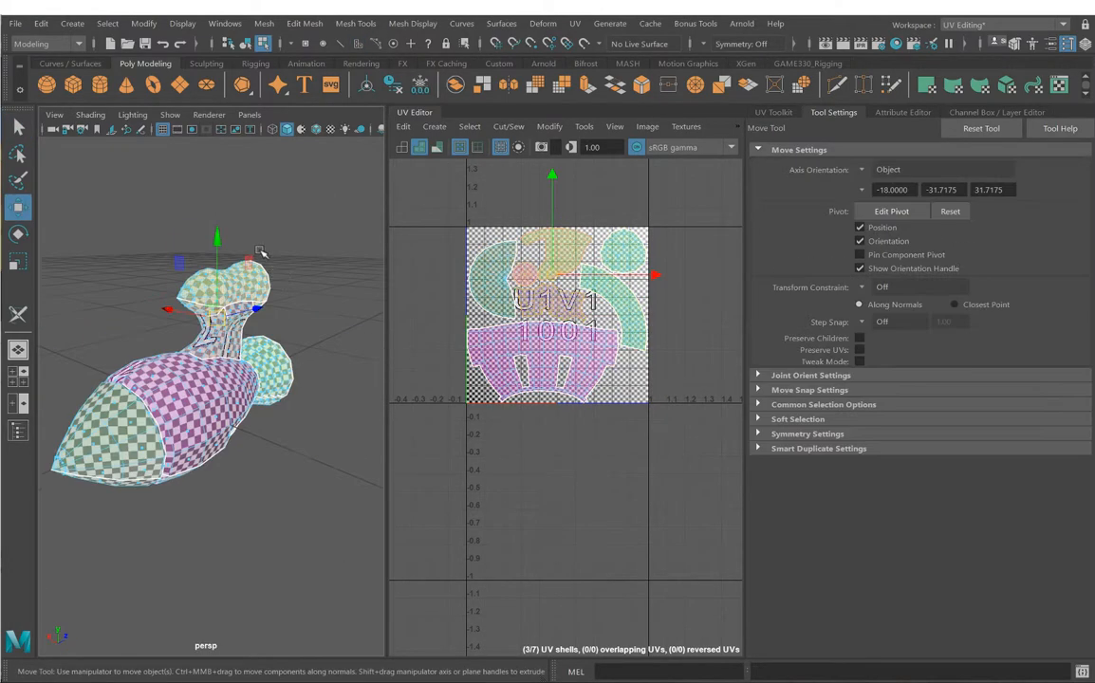
{"action": "left_click_drag", "start_coordinate": [266, 298], "coordinate": [286, 301], "text": "alt"}
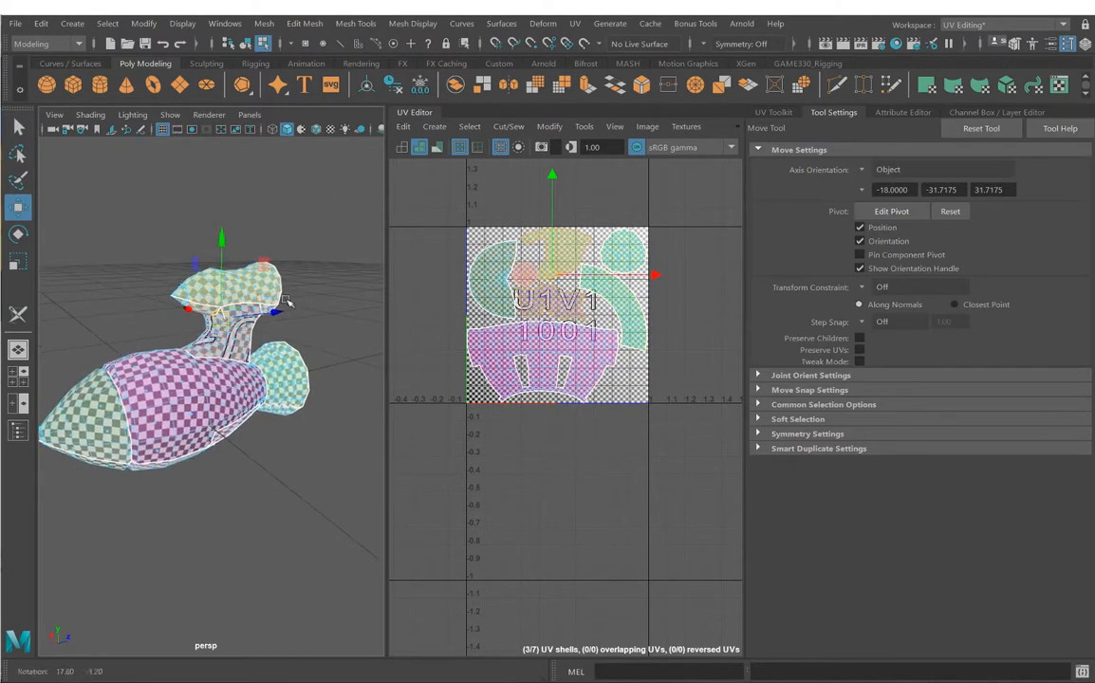
{"action": "left_click", "coordinate": [304, 24]}
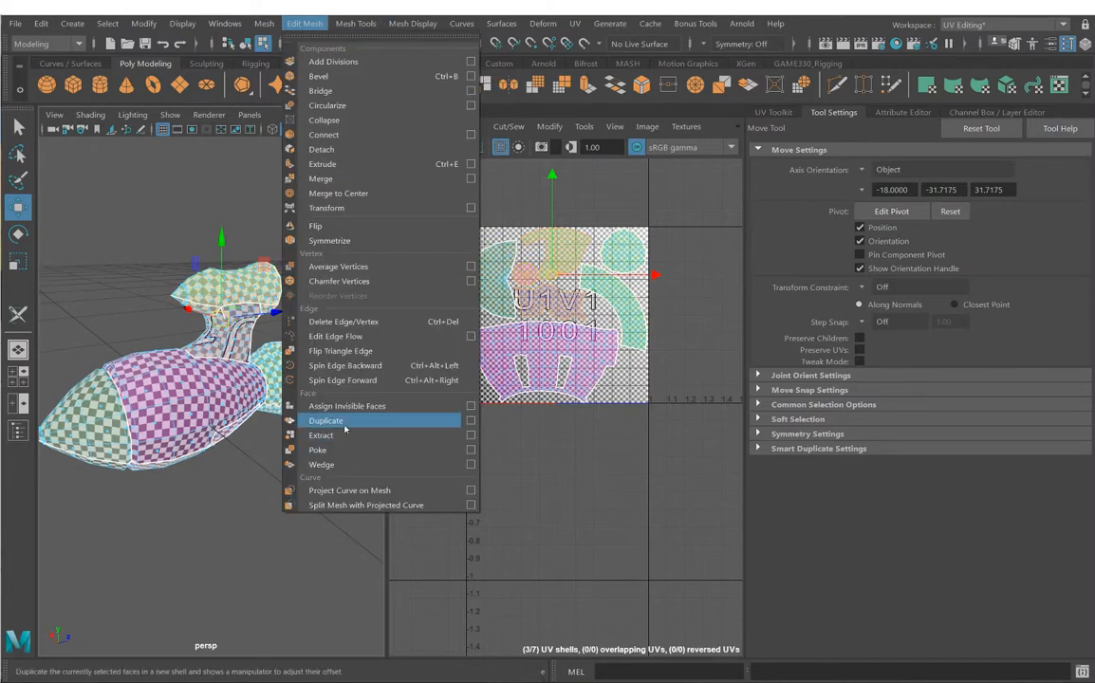
{"action": "left_click", "coordinate": [471, 421]}
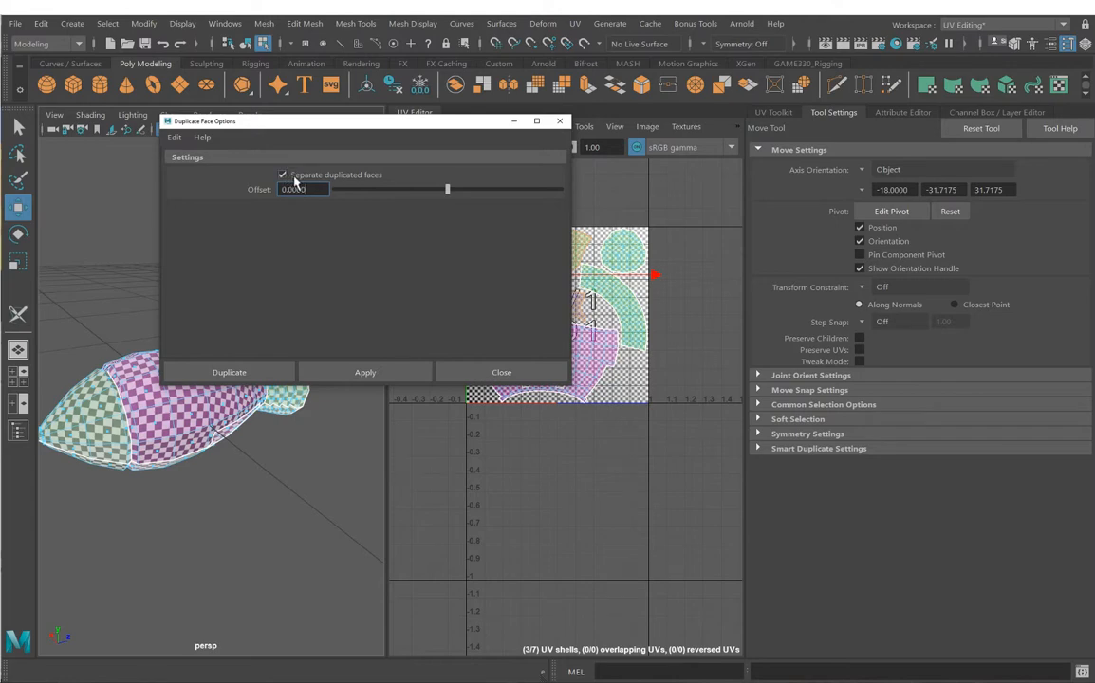
{"action": "left_click", "coordinate": [248, 372]}
Step: Rotate the duplicated fin and thruster around the missile body by setting its Rotate Z to 120
{"action": "left_click_drag", "start_coordinate": [223, 366], "coordinate": [196, 357], "text": "alt"}
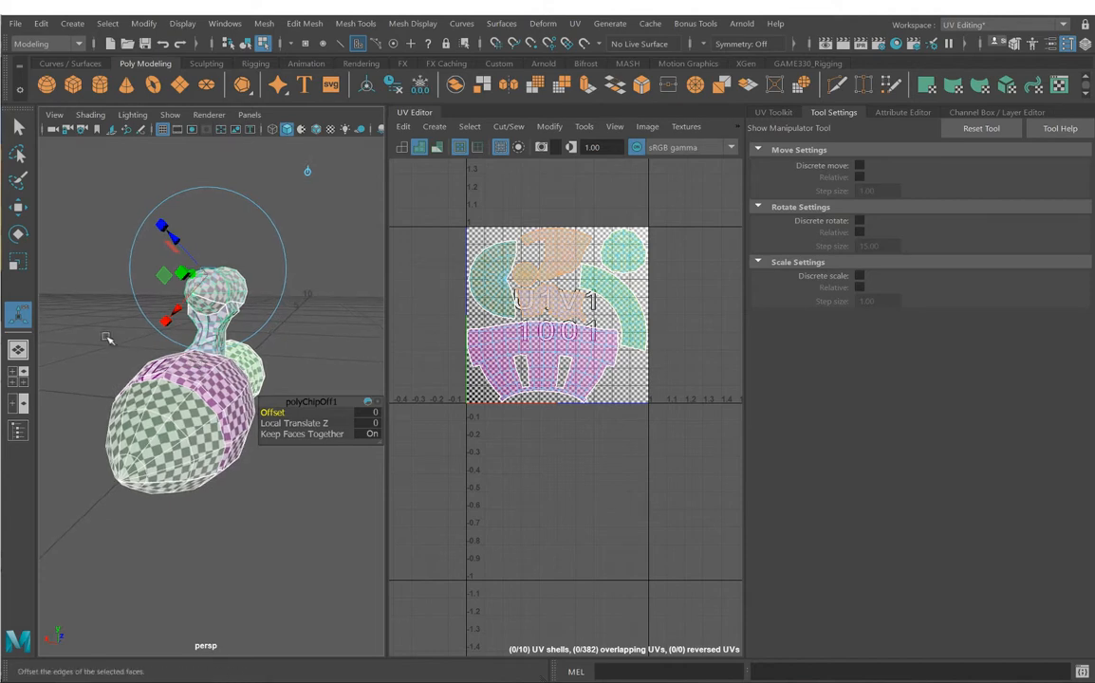
{"action": "middle_click_drag", "start_coordinate": [264, 317], "coordinate": [298, 300], "text": "alt"}
{"action": "key", "text": "w"}
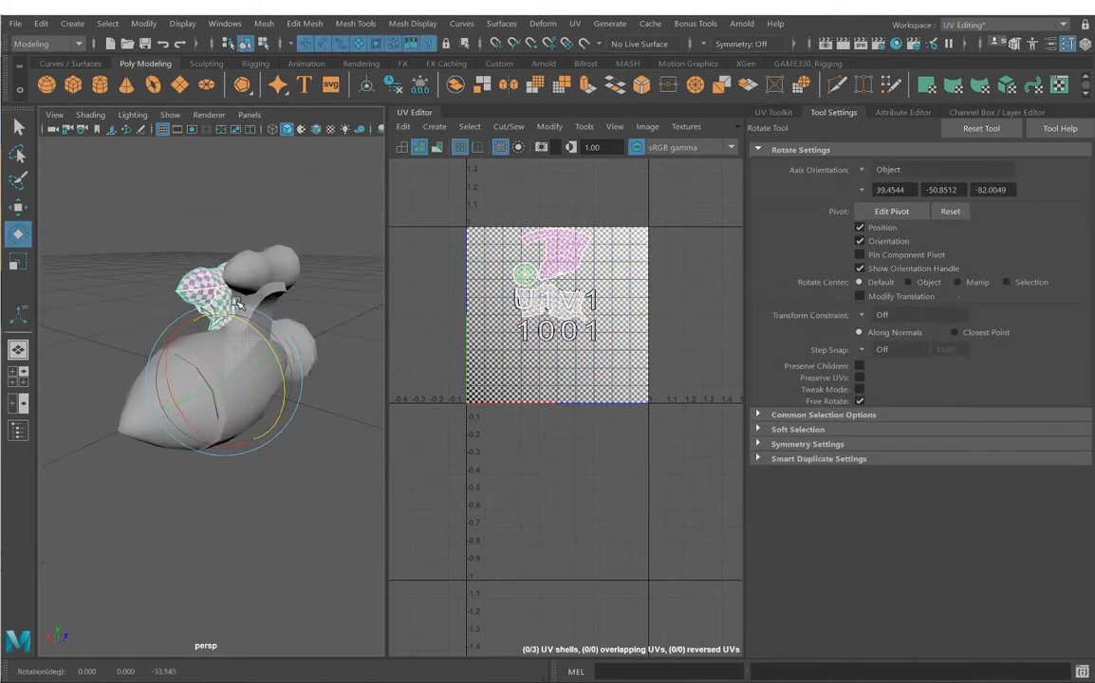
{"action": "left_click_drag", "start_coordinate": [197, 318], "coordinate": [226, 303]}
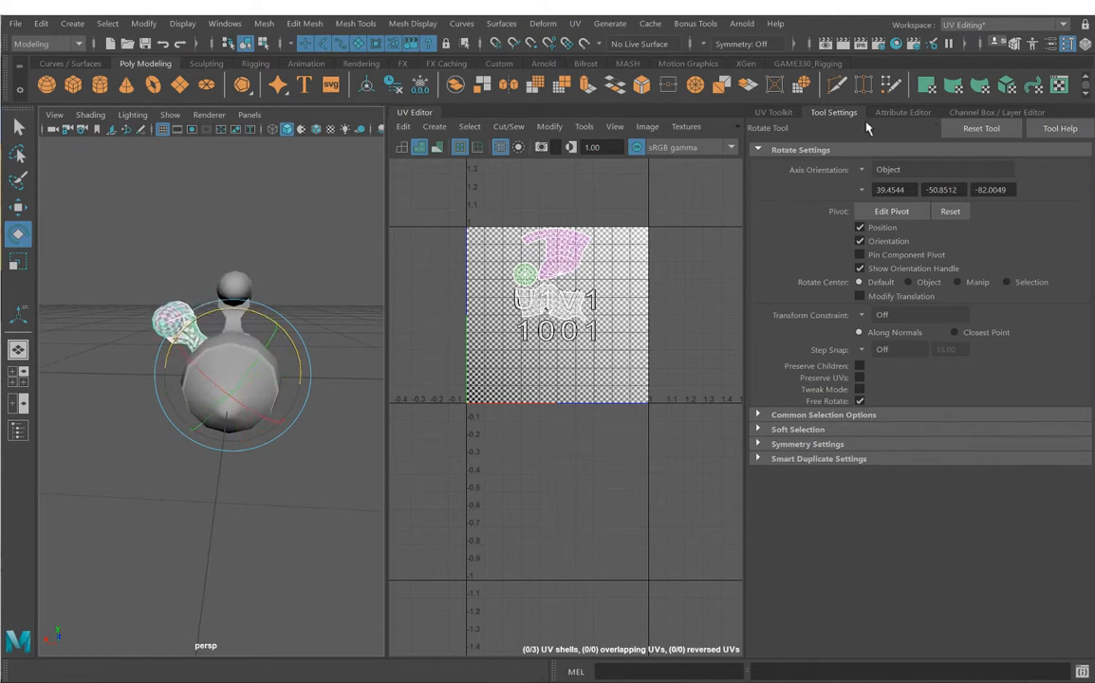
{"action": "left_click", "coordinate": [966, 113]}
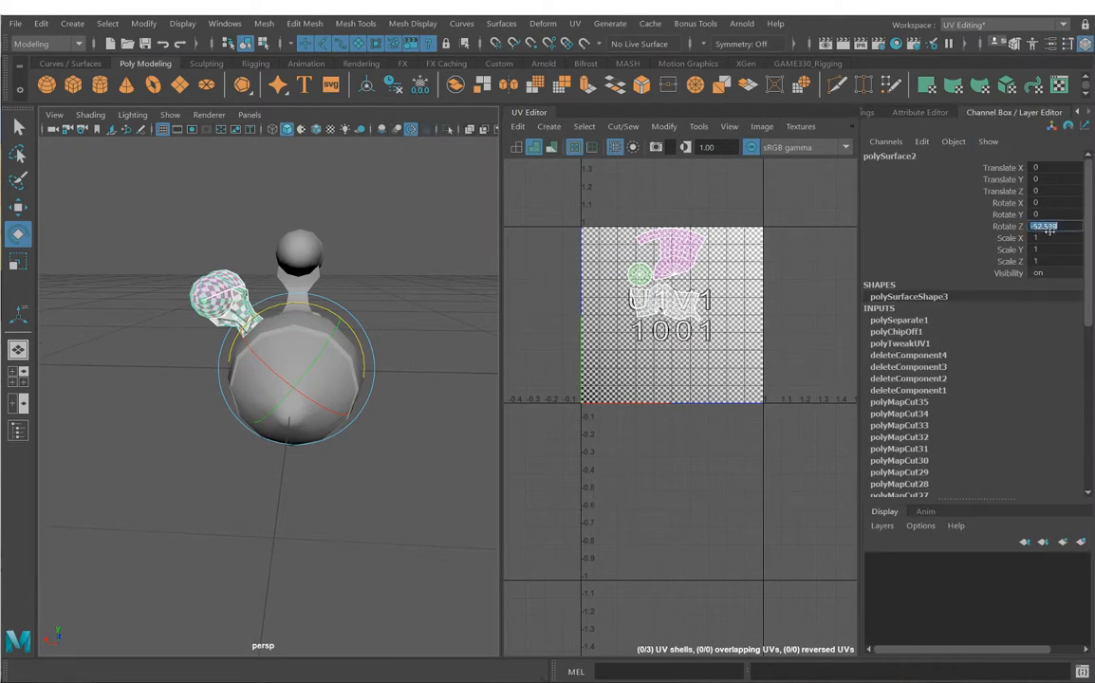
{"action": "key", "text": "Return"}
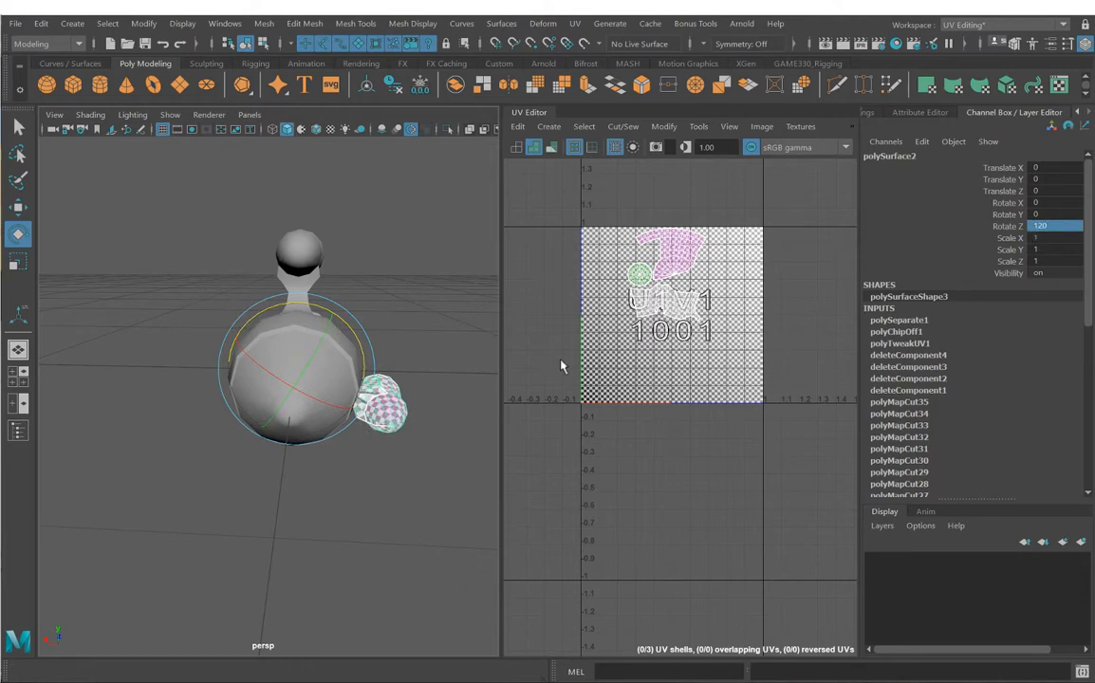
Step: Move the body vertex at the rear corner of the fin opening to close the gap at the rotated fin support's base
{"action": "left_click_drag", "start_coordinate": [354, 303], "coordinate": [199, 297], "text": "alt"}
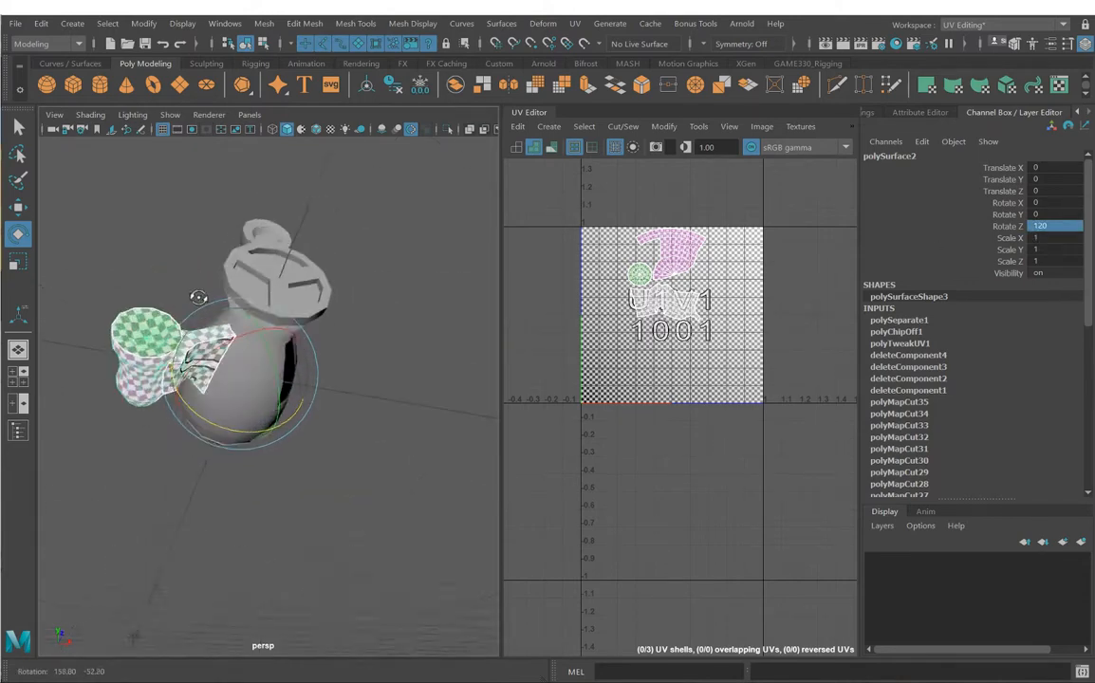
{"action": "right_click_drag", "start_coordinate": [199, 297], "coordinate": [316, 298], "text": "alt"}
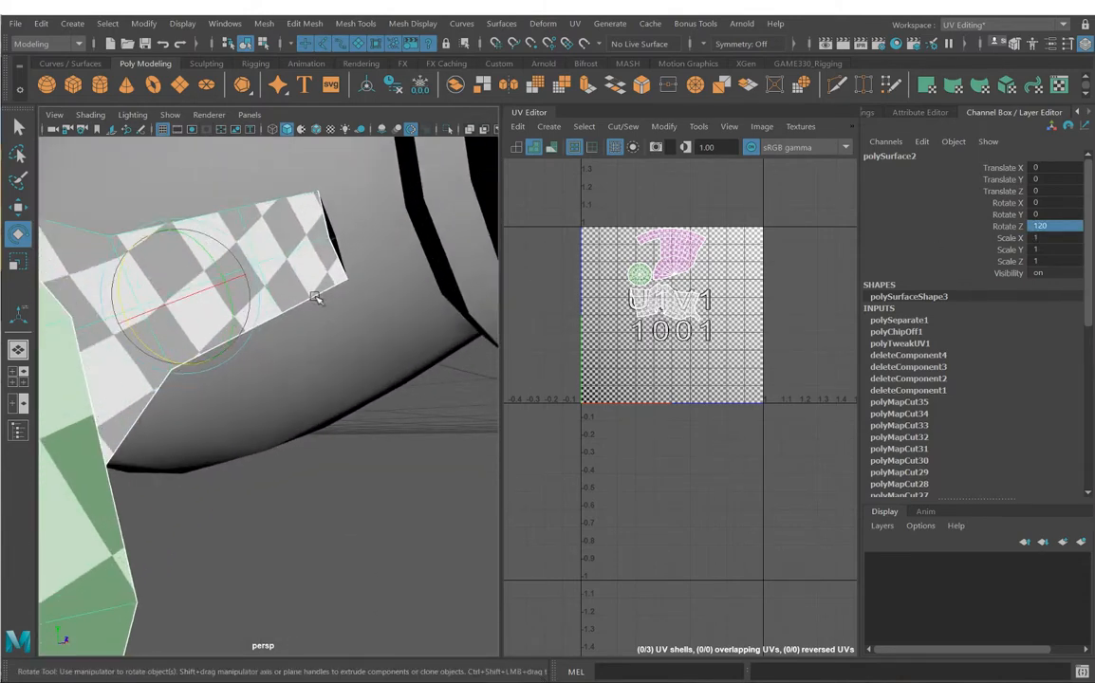
{"action": "left_click", "coordinate": [368, 221]}
{"action": "left_click_drag", "start_coordinate": [335, 232], "coordinate": [359, 268], "text": "alt"}
{"action": "right_click_drag", "start_coordinate": [372, 285], "coordinate": [374, 316]}
{"action": "left_click", "coordinate": [374, 316]}
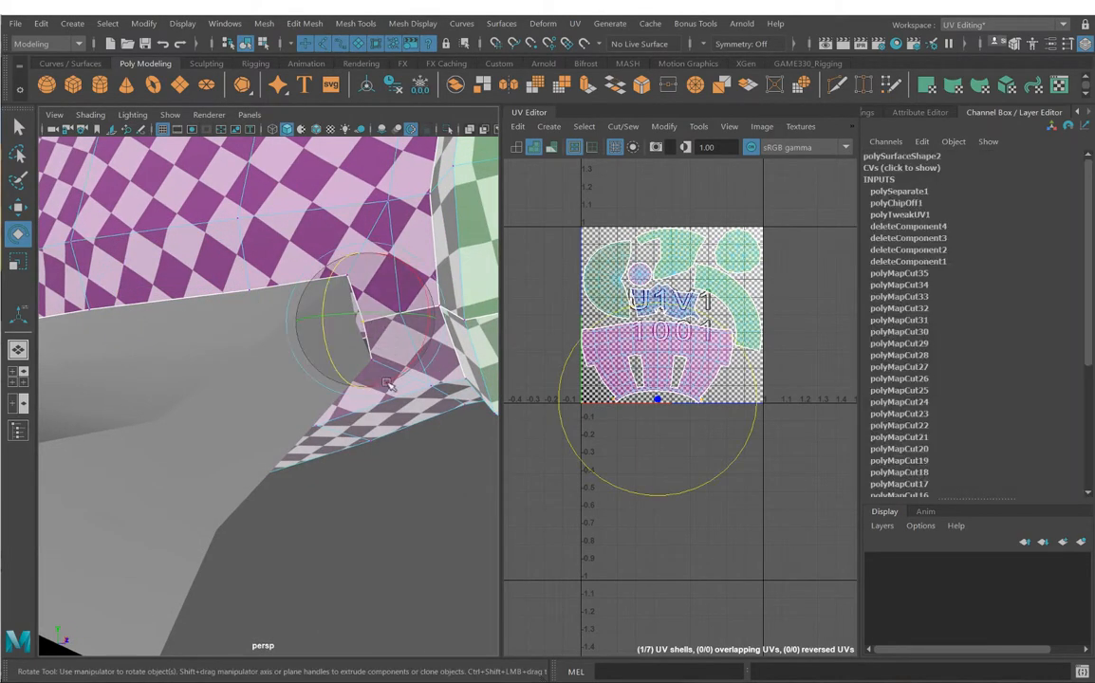
{"action": "left_click_drag", "start_coordinate": [378, 323], "coordinate": [432, 469], "text": "alt"}
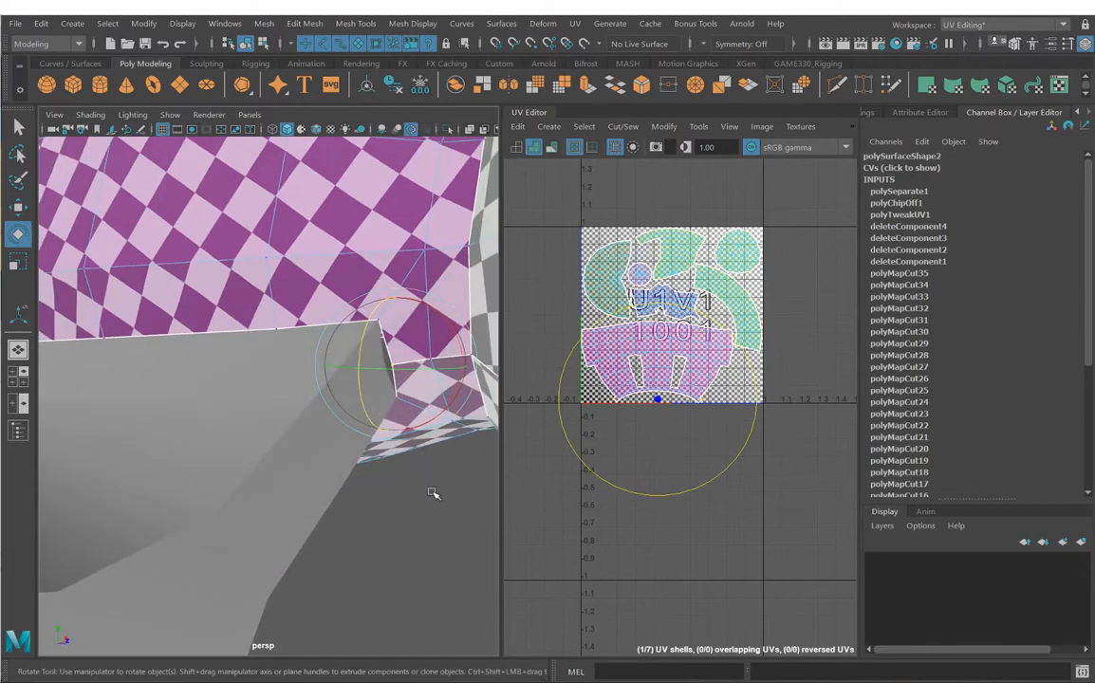
{"action": "right_click_drag", "start_coordinate": [432, 493], "coordinate": [390, 445]}
{"action": "left_click", "coordinate": [389, 368]}
{"action": "key", "text": "w"}
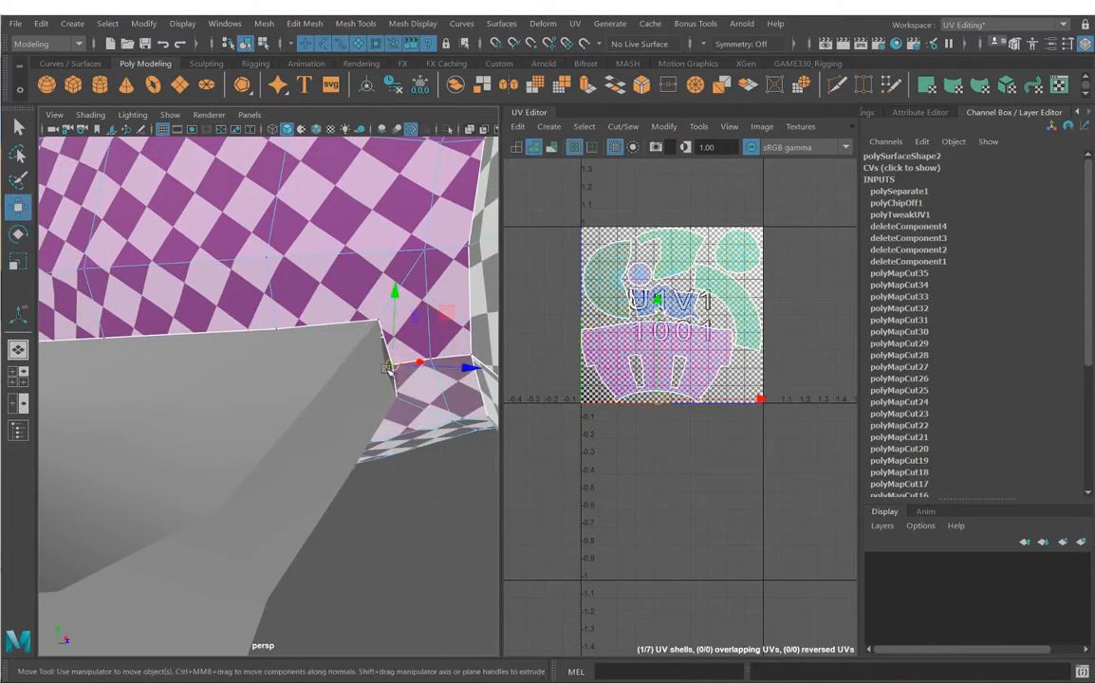
{"action": "left_click_drag", "start_coordinate": [389, 368], "coordinate": [380, 367]}
Step: Duplicate the rotated fin and thruster piece and set the copy's Rotate Z to 240
{"action": "scroll", "coordinate": [422, 474], "scroll_direction": "down", "scroll_amount": 5}
{"action": "left_click_drag", "start_coordinate": [421, 464], "coordinate": [327, 460], "text": "alt"}
{"action": "left_click", "coordinate": [313, 456]}
{"action": "left_click", "coordinate": [373, 459]}
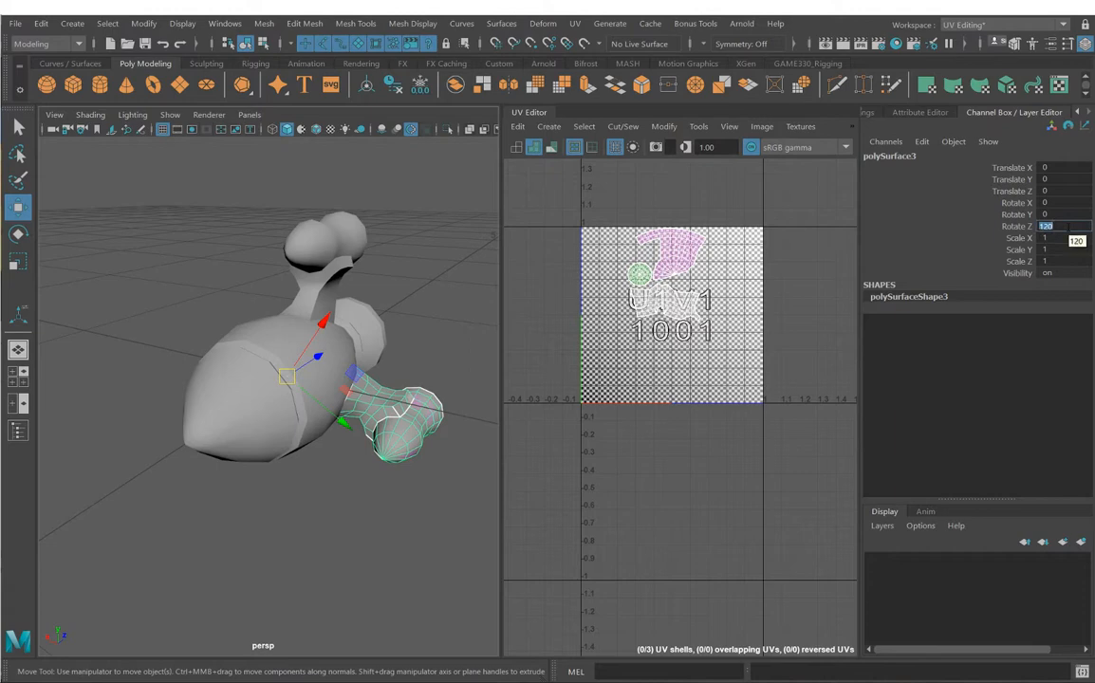
{"action": "key", "text": "Return"}
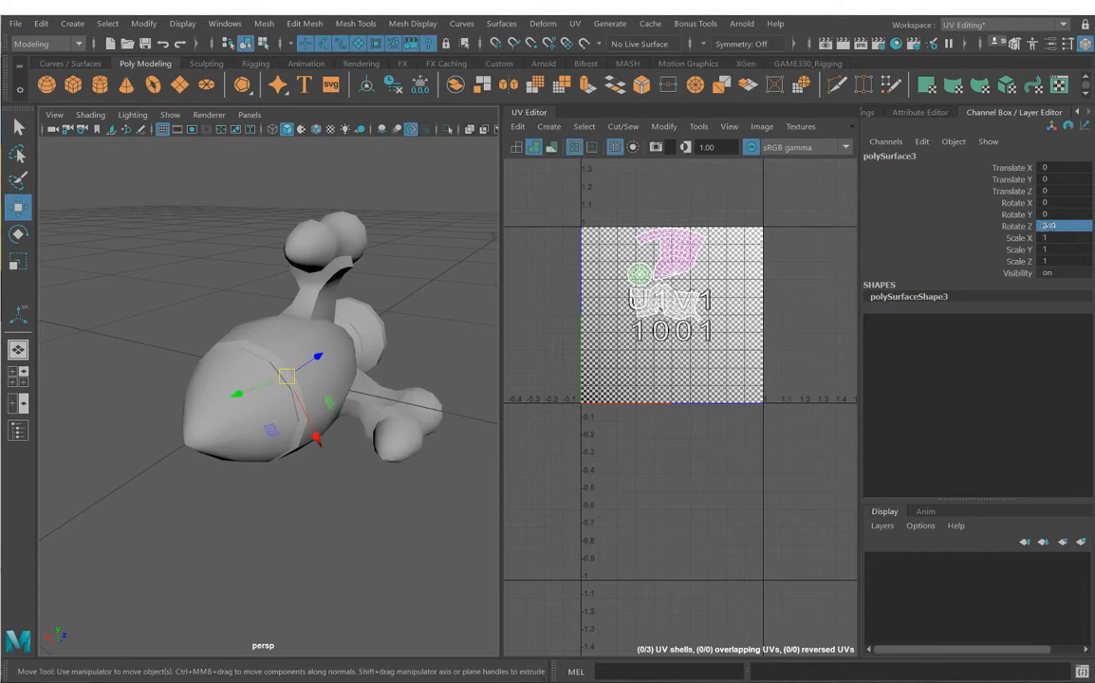
Step: Snap the body vertex at the other fin opening to the matching base corner of the second fin copy
{"action": "left_click_drag", "start_coordinate": [399, 323], "coordinate": [471, 325], "text": "alt"}
{"action": "left_click_drag", "start_coordinate": [228, 373], "coordinate": [418, 370], "text": "alt"}
{"action": "right_click_drag", "start_coordinate": [417, 370], "coordinate": [488, 350], "text": "alt"}
{"action": "left_click", "coordinate": [427, 273]}
{"action": "left_click_drag", "start_coordinate": [427, 273], "coordinate": [349, 230], "text": "alt"}
{"action": "right_click_drag", "start_coordinate": [309, 222], "coordinate": [418, 238]}
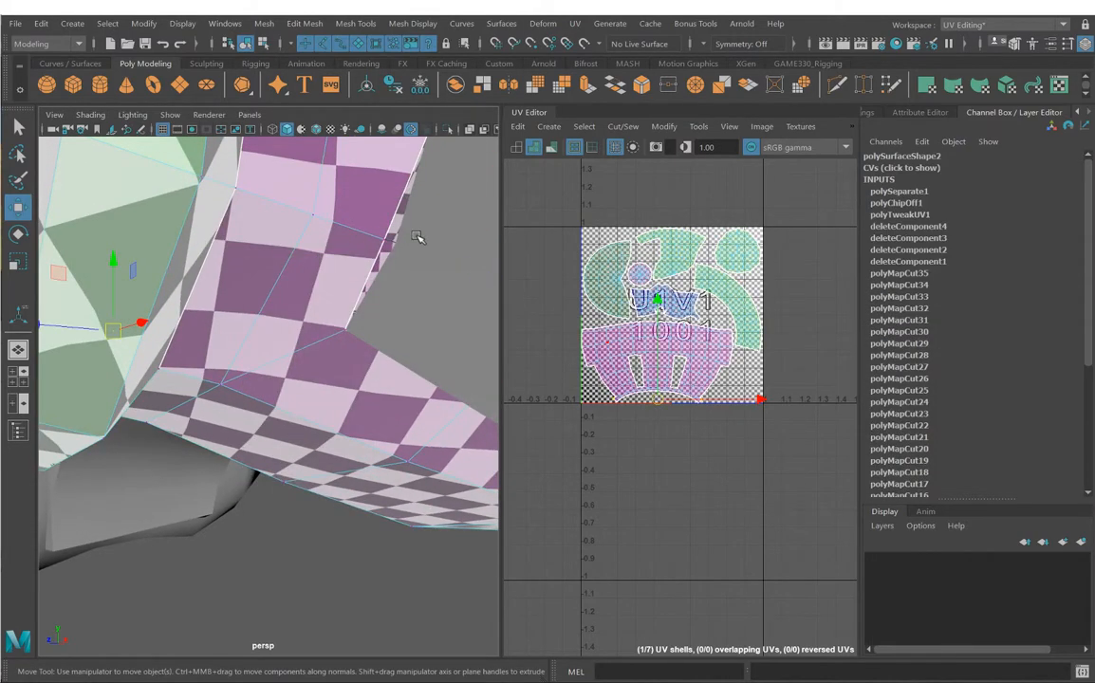
{"action": "left_click", "coordinate": [382, 242]}
{"action": "left_click_drag", "start_coordinate": [385, 238], "coordinate": [398, 246]}
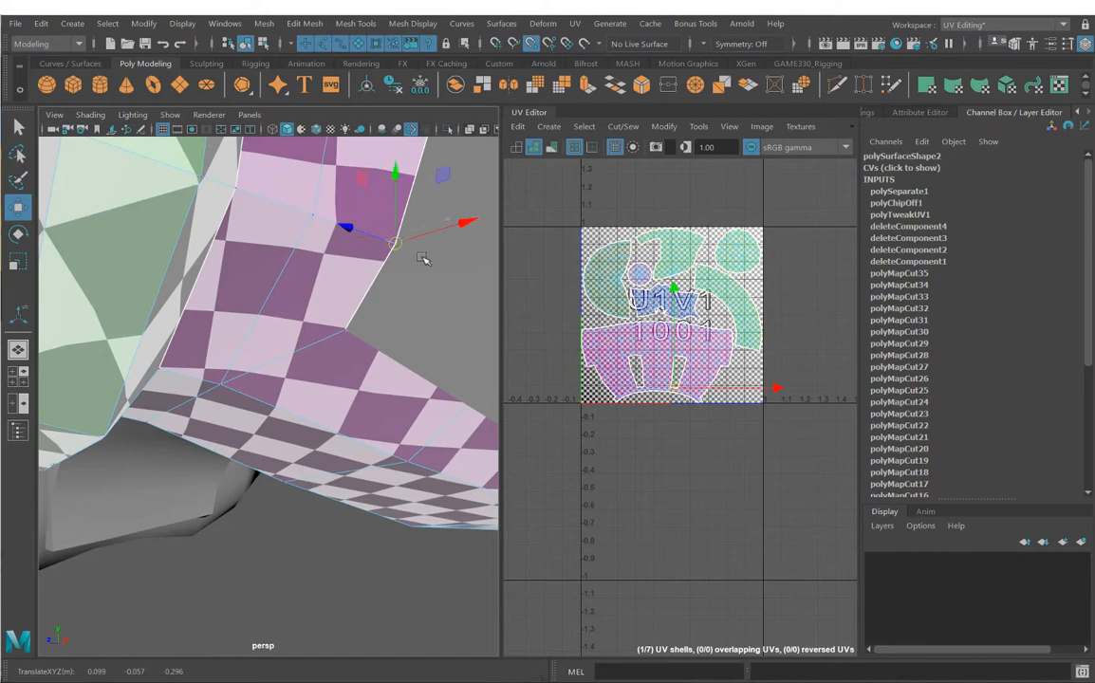
Step: Combine the missile body with its fin and thruster pieces into a single mesh
{"action": "right_click_drag", "start_coordinate": [425, 259], "coordinate": [384, 334], "text": "alt"}
{"action": "left_click_drag", "start_coordinate": [385, 334], "coordinate": [141, 339], "text": "alt"}
{"action": "left_click", "coordinate": [164, 303]}
{"action": "right_click_drag", "start_coordinate": [321, 293], "coordinate": [393, 266]}
{"action": "right_click_drag", "start_coordinate": [418, 285], "coordinate": [288, 335], "text": "alt"}
{"action": "left_click_drag", "start_coordinate": [287, 335], "coordinate": [344, 347], "text": "alt"}
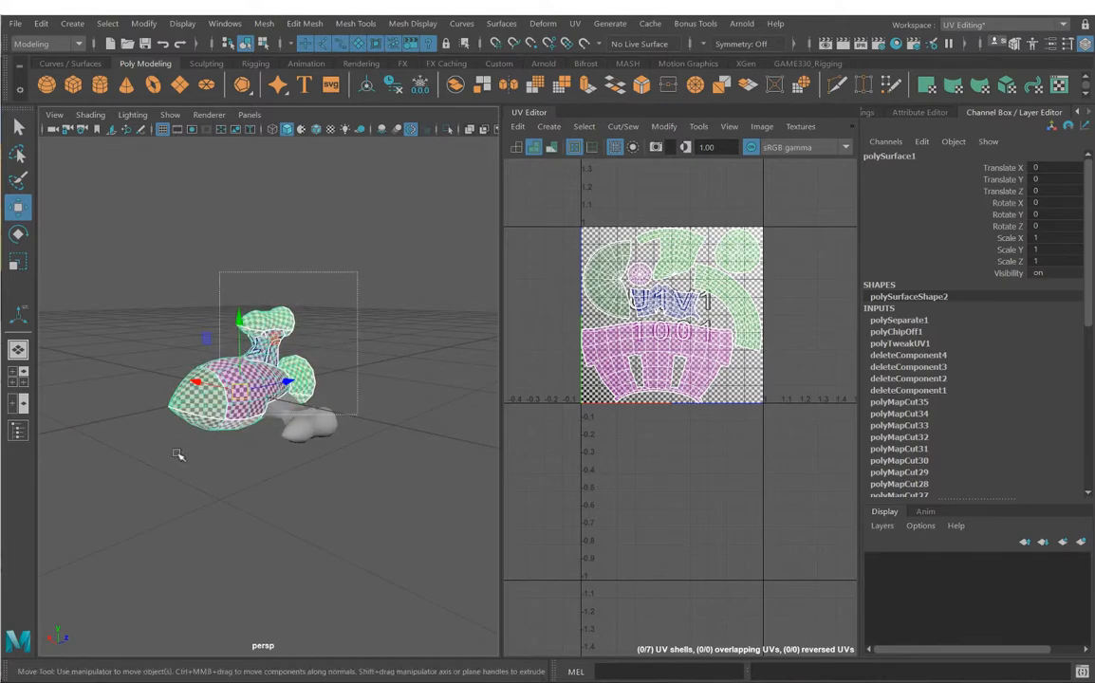
{"action": "left_click_drag", "start_coordinate": [178, 454], "coordinate": [131, 497]}
{"action": "left_click_drag", "start_coordinate": [142, 366], "coordinate": [203, 381], "text": "alt"}
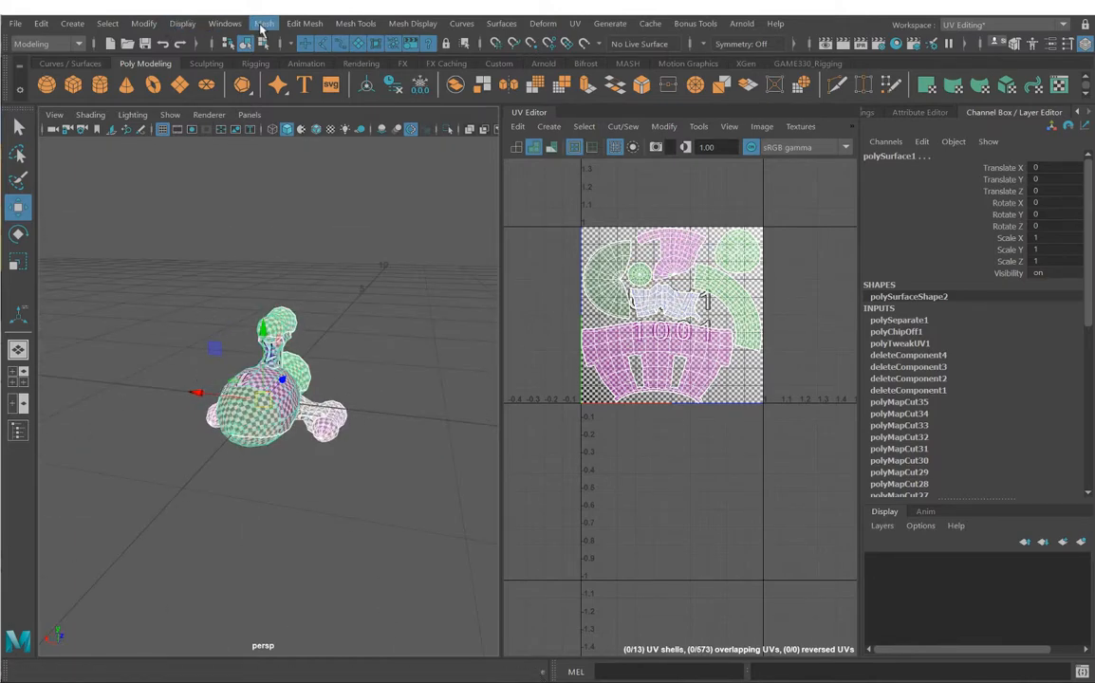
{"action": "left_click", "coordinate": [267, 25]}
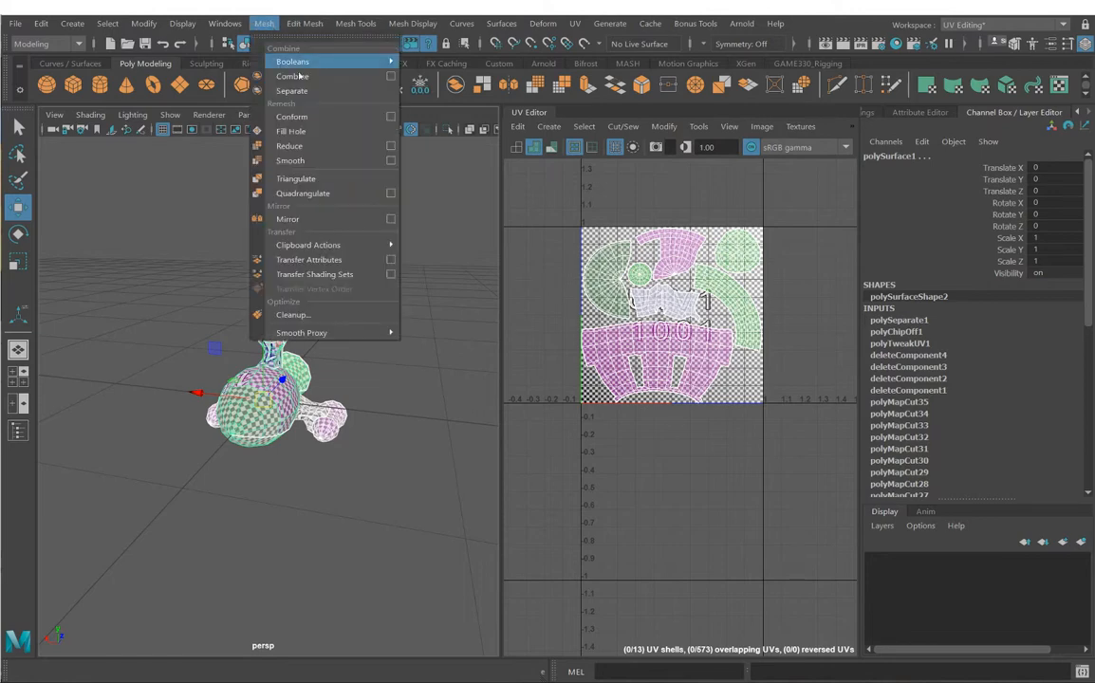
{"action": "left_click", "coordinate": [322, 81]}
{"action": "left_click_drag", "start_coordinate": [391, 336], "coordinate": [369, 372], "text": "alt"}
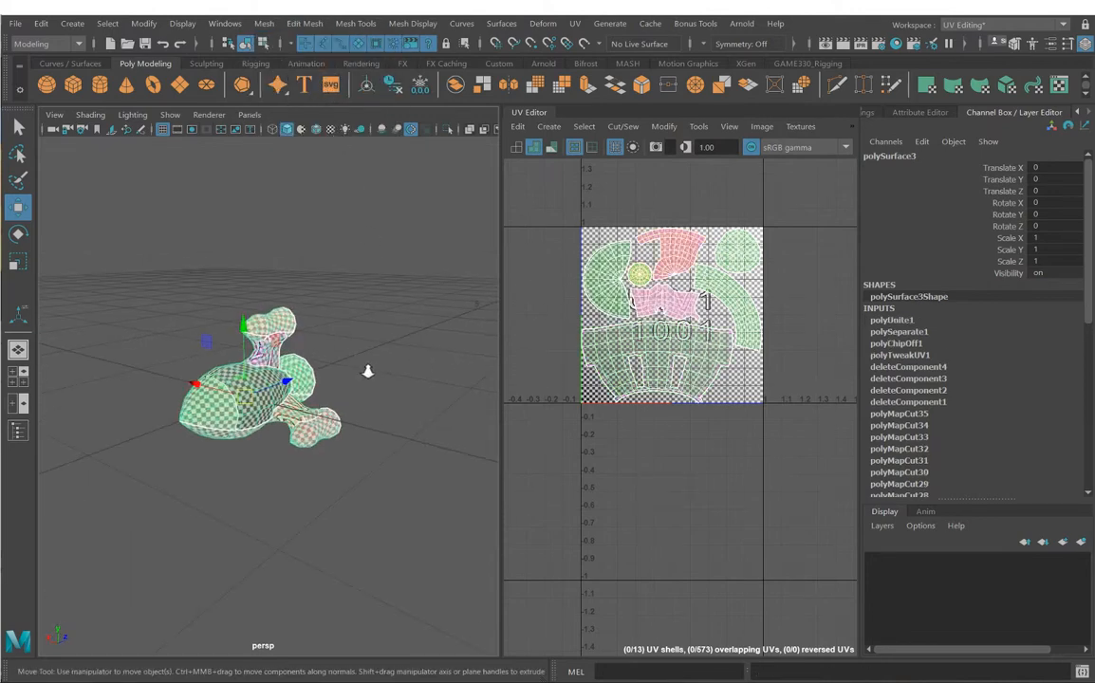
Step: Merge all vertices of the combined missile so the fin supports join the body at their bases
{"action": "scroll", "coordinate": [369, 371], "scroll_direction": "up", "scroll_amount": 3}
{"action": "right_click", "coordinate": [205, 311]}
{"action": "right_click_drag", "start_coordinate": [206, 311], "coordinate": [179, 293]}
{"action": "scroll", "coordinate": [455, 274], "scroll_direction": "down", "scroll_amount": 3}
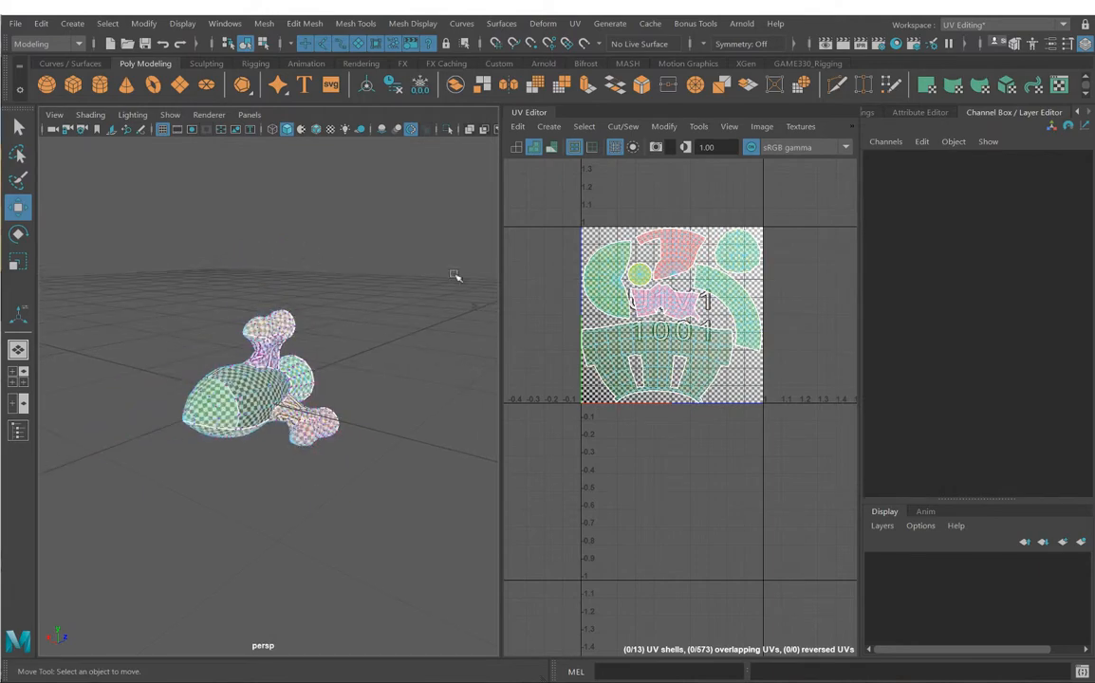
{"action": "left_click_drag", "start_coordinate": [454, 274], "coordinate": [127, 520]}
{"action": "scroll", "coordinate": [381, 445], "scroll_direction": "up", "scroll_amount": 3}
{"action": "scroll", "coordinate": [340, 436], "scroll_direction": "up", "scroll_amount": 3}
{"action": "left_click_drag", "start_coordinate": [340, 437], "coordinate": [269, 439], "text": "alt"}
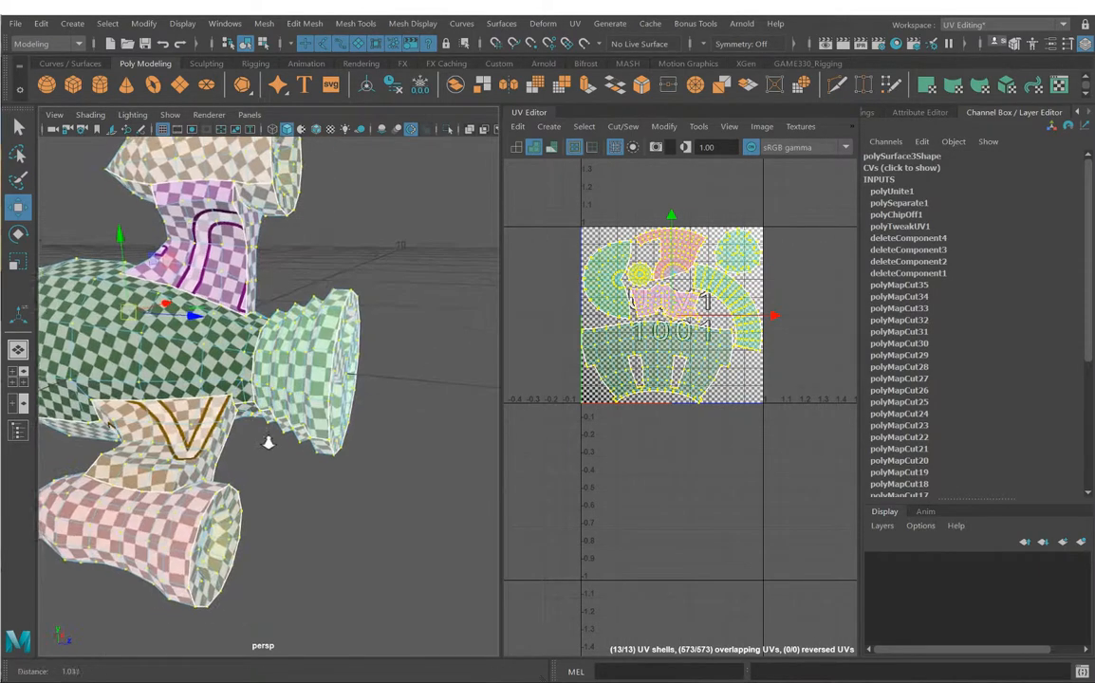
{"action": "scroll", "coordinate": [254, 445], "scroll_direction": "up", "scroll_amount": 2}
{"action": "left_click_drag", "start_coordinate": [187, 396], "coordinate": [193, 348], "text": "alt"}
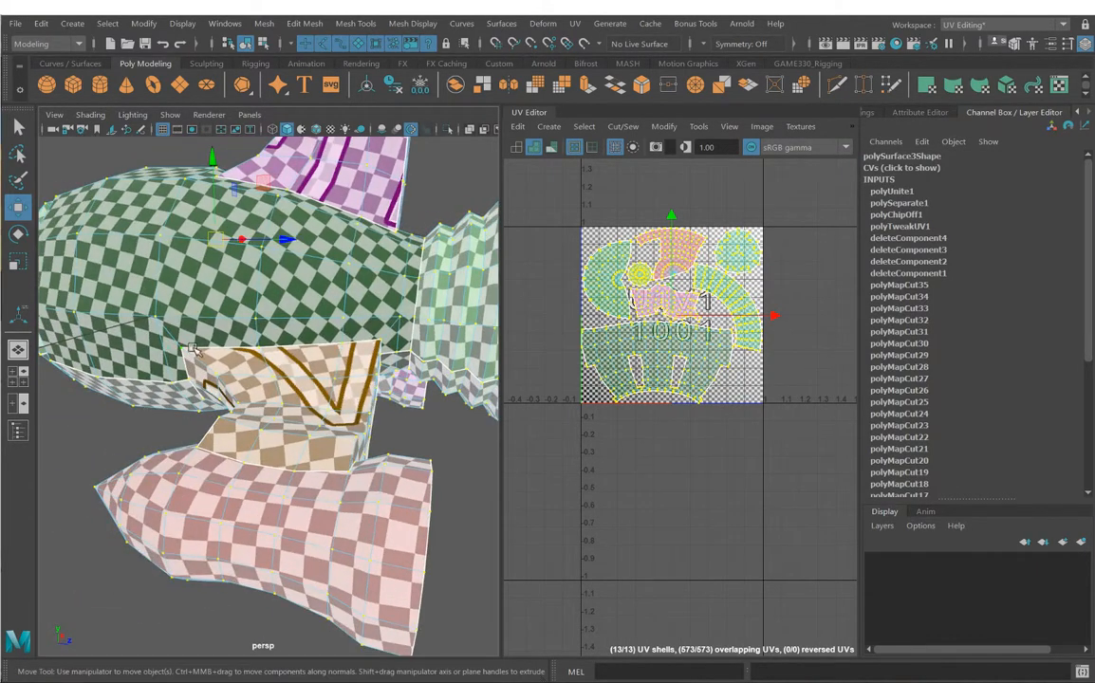
{"action": "left_click_drag", "start_coordinate": [332, 350], "coordinate": [308, 344], "text": "alt"}
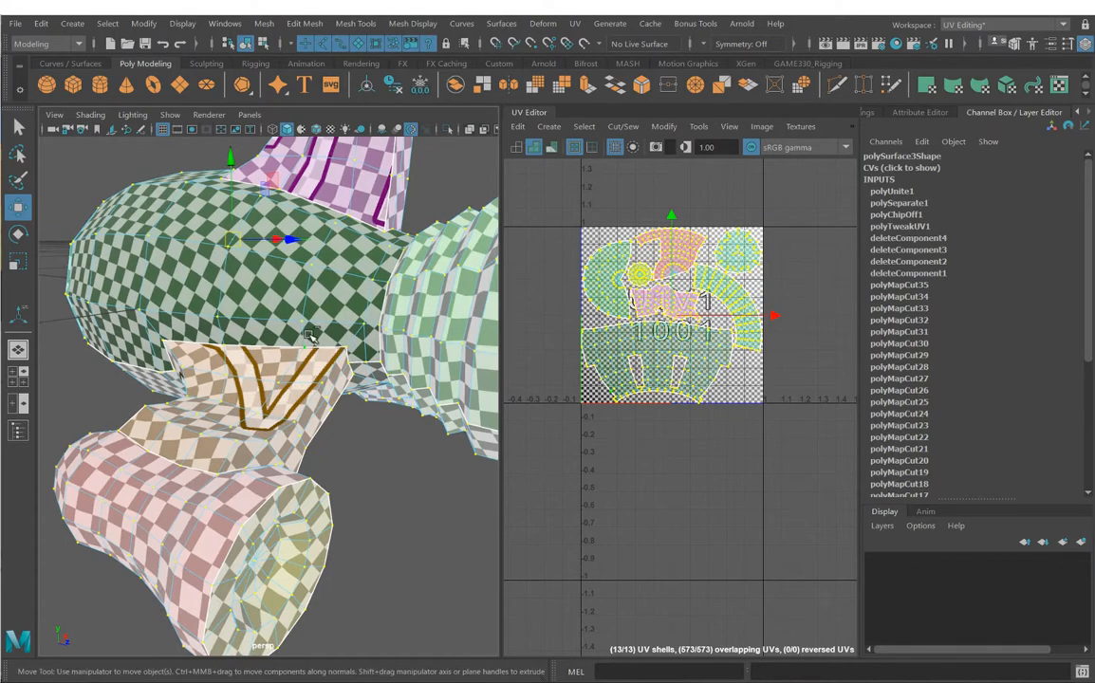
{"action": "right_click_drag", "start_coordinate": [309, 336], "coordinate": [404, 274], "text": "shift"}
{"action": "left_click_drag", "start_coordinate": [349, 435], "coordinate": [339, 374], "text": "alt"}
{"action": "key", "text": "w"}
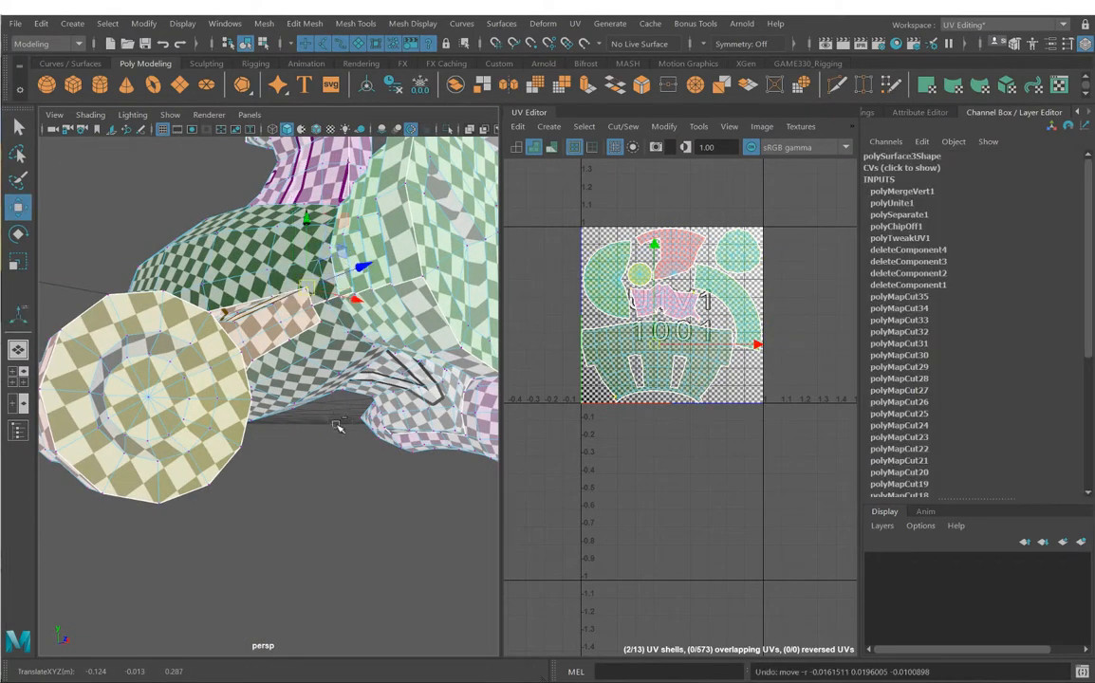
Step: Examine how the thruster, fin support and body of the combined missile correspond to the UV shells in the layout
{"action": "left_click_drag", "start_coordinate": [238, 380], "coordinate": [302, 448], "text": "alt"}
{"action": "scroll", "coordinate": [284, 261], "scroll_direction": "down", "scroll_amount": 5}
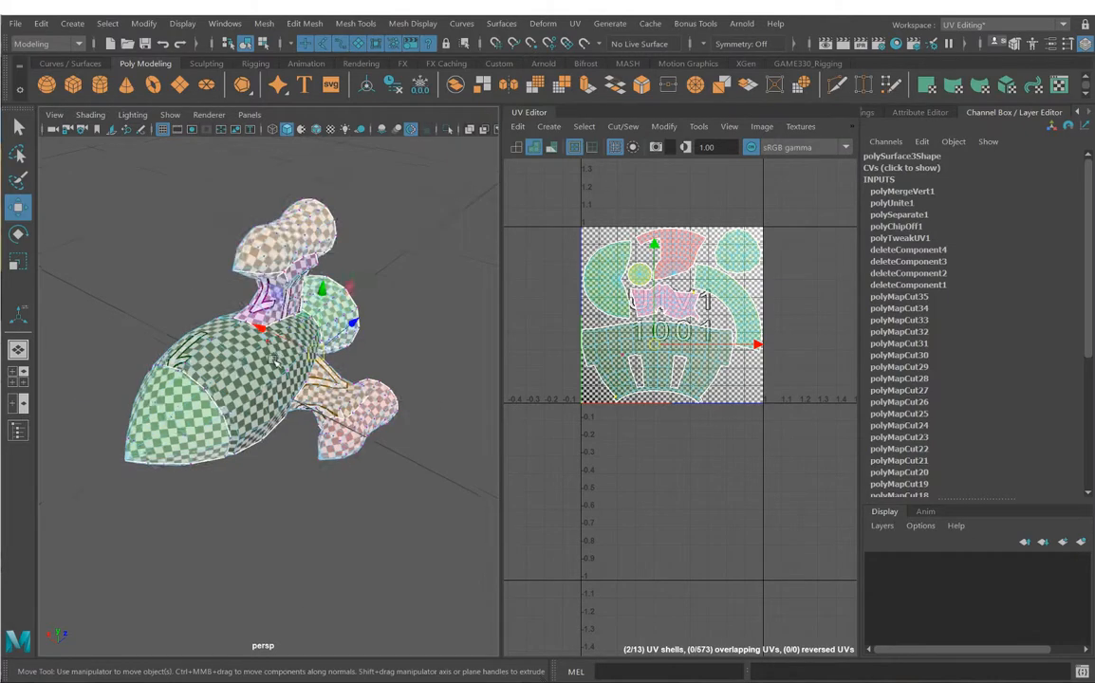
{"action": "mouse_move", "coordinate": [257, 285]}
{"action": "left_mouse_down", "text": "alt"}
{"action": "mouse_move", "coordinate": [334, 362]}
{"action": "mouse_move", "coordinate": [273, 274]}
{"action": "left_mouse_up", "text": "alt"}
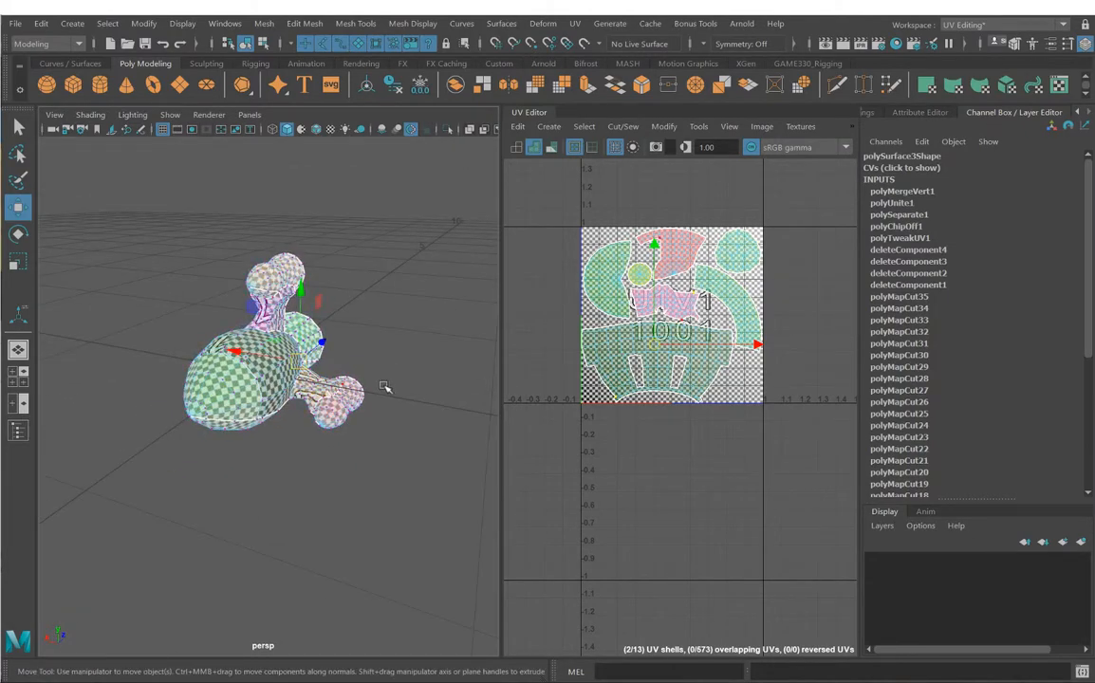
{"action": "left_click_drag", "start_coordinate": [384, 387], "coordinate": [359, 451], "text": "alt"}
{"action": "right_click_drag", "start_coordinate": [358, 451], "coordinate": [413, 454], "text": "alt"}
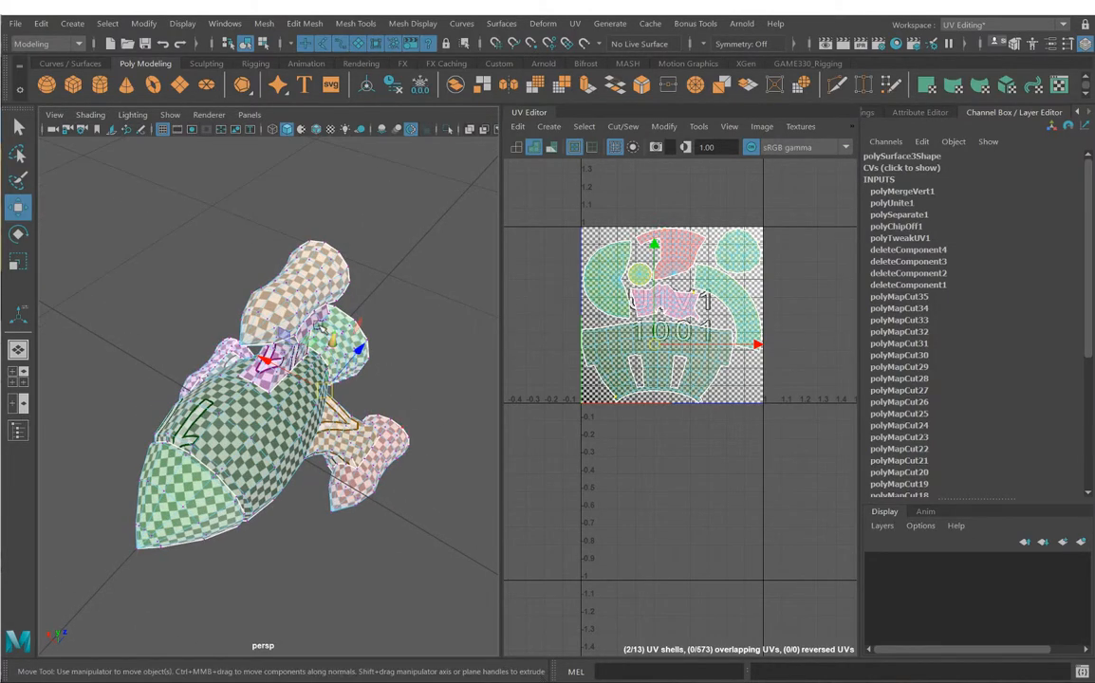
{"action": "right_click_drag", "start_coordinate": [307, 272], "coordinate": [404, 325]}
{"action": "left_click", "coordinate": [342, 278]}
{"action": "left_click_drag", "start_coordinate": [316, 297], "coordinate": [424, 271], "text": "alt"}
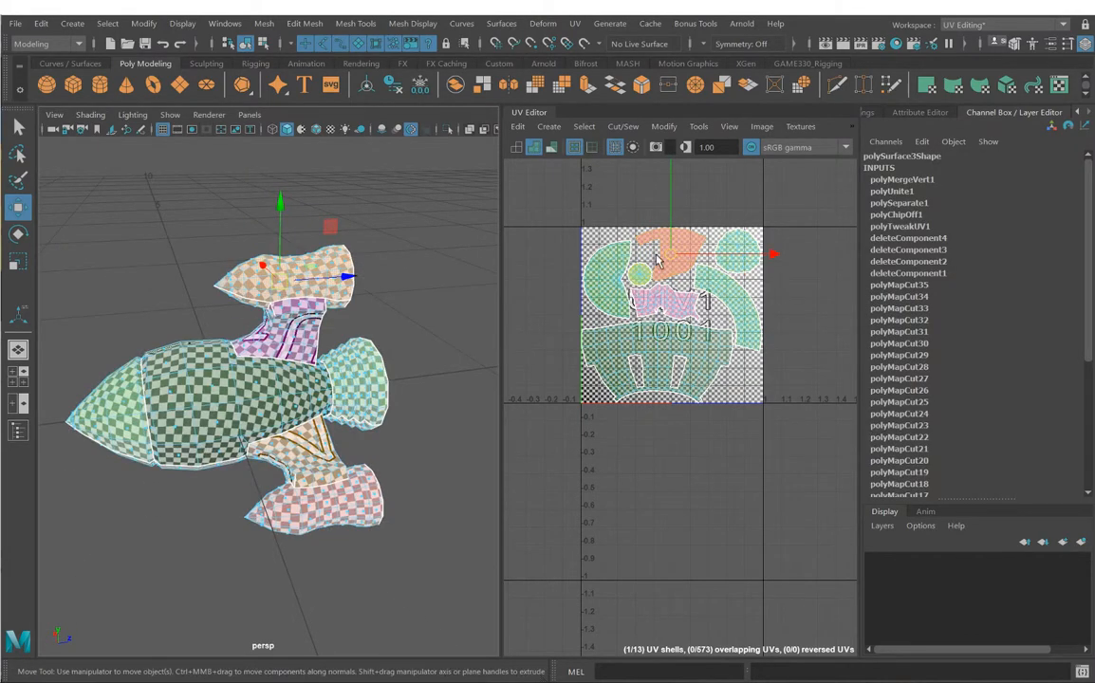
{"action": "left_click", "coordinate": [205, 404]}
{"action": "left_click_drag", "start_coordinate": [205, 404], "coordinate": [341, 348], "text": "alt"}
{"action": "scroll", "coordinate": [353, 370], "scroll_direction": "up", "scroll_amount": 3}
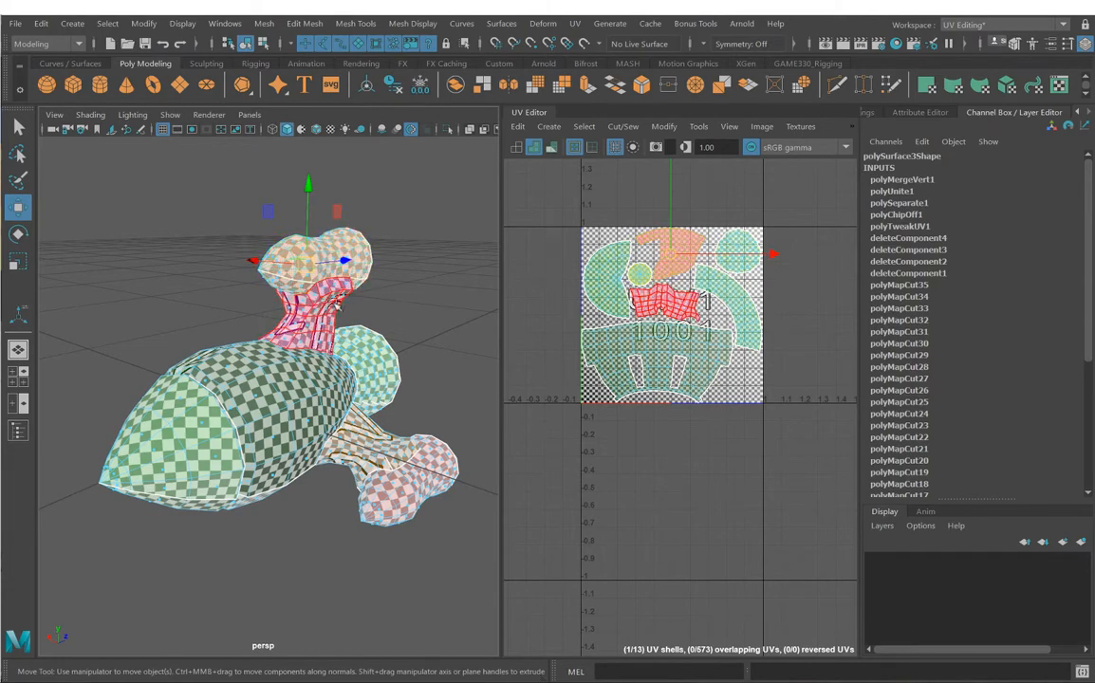
{"action": "left_click_drag", "start_coordinate": [367, 276], "coordinate": [281, 388], "text": "alt"}
{"action": "left_click", "coordinate": [282, 388]}
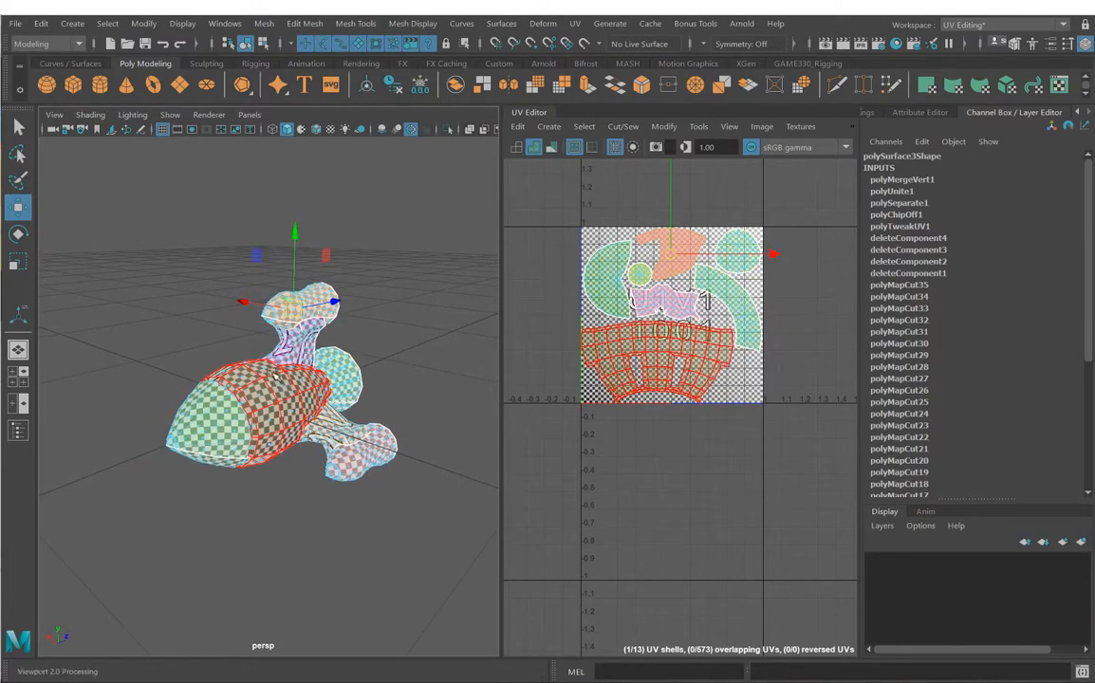
{"action": "left_click", "coordinate": [403, 325]}
{"action": "right_click_drag", "start_coordinate": [317, 292], "coordinate": [405, 268]}
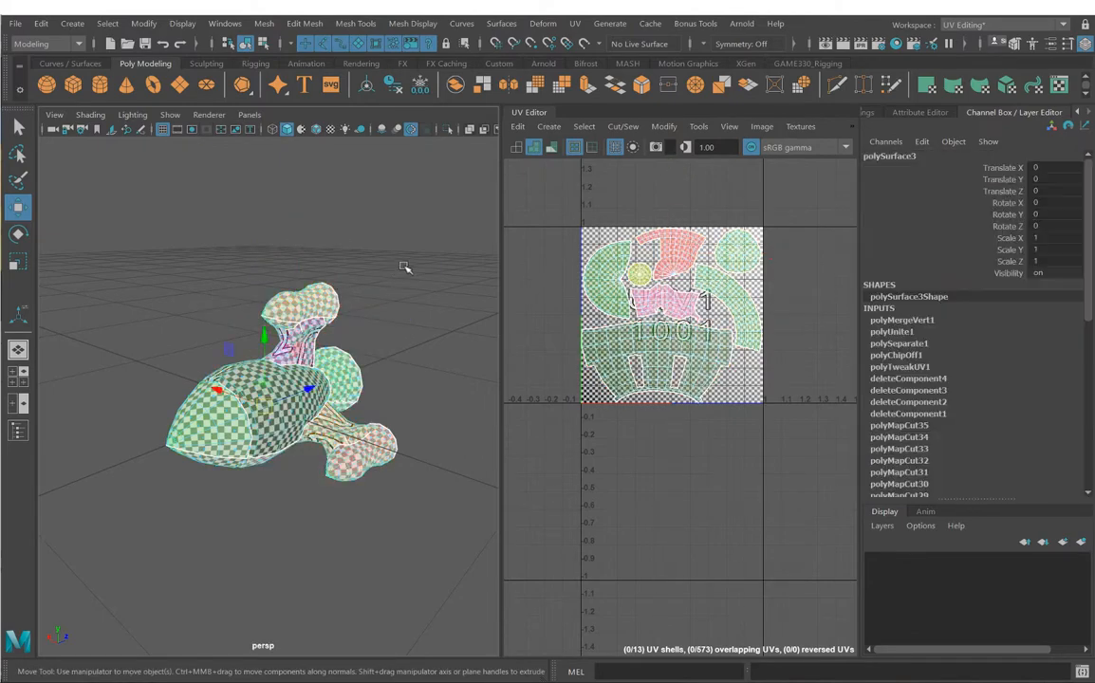
Step: Rename the combined missile mesh as HomingMissile
{"action": "left_click", "coordinate": [405, 268]}
{"action": "left_click", "coordinate": [328, 371]}
{"action": "middle_click_drag", "start_coordinate": [268, 376], "coordinate": [305, 345], "text": "alt"}
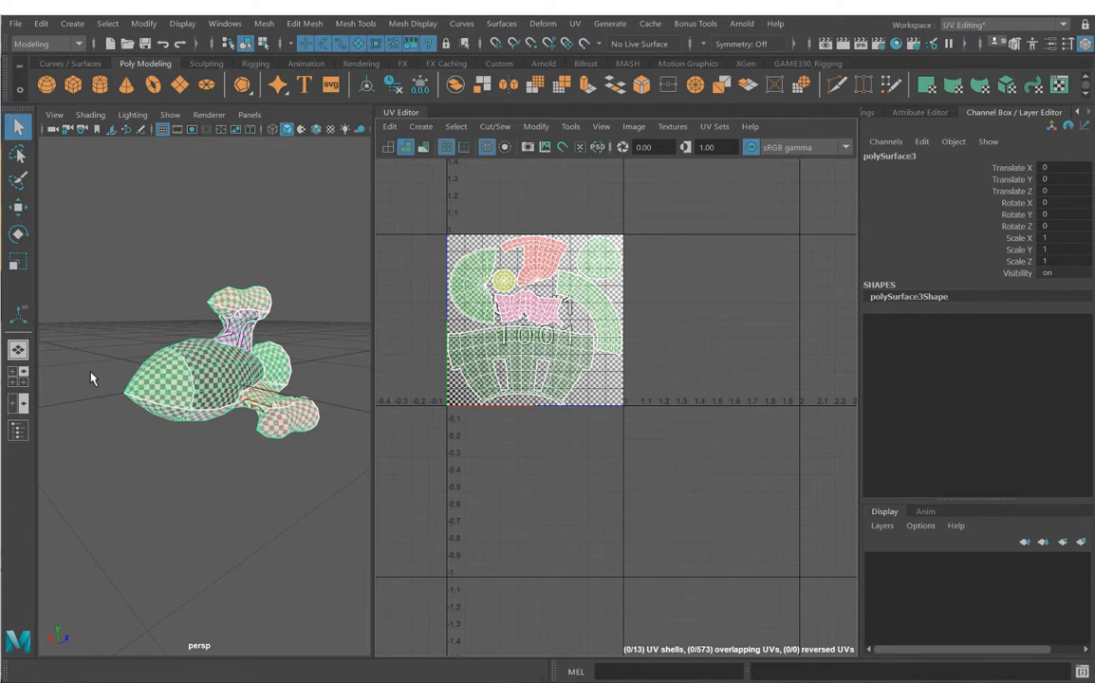
{"action": "left_click", "coordinate": [18, 431]}
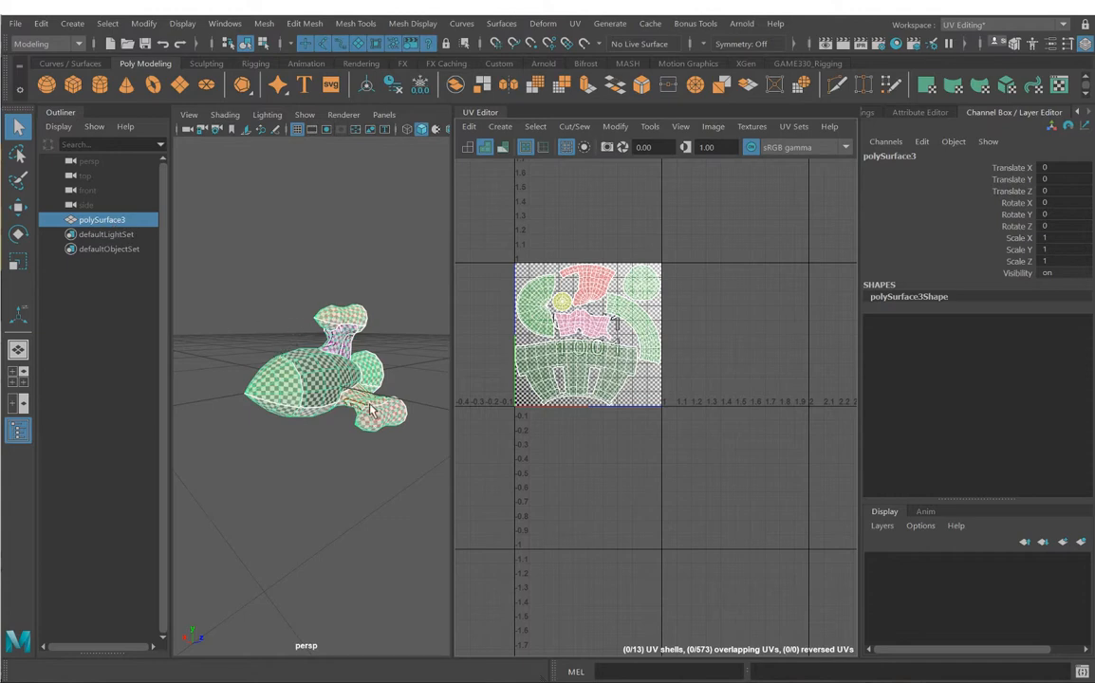
{"action": "double_click", "coordinate": [92, 221]}
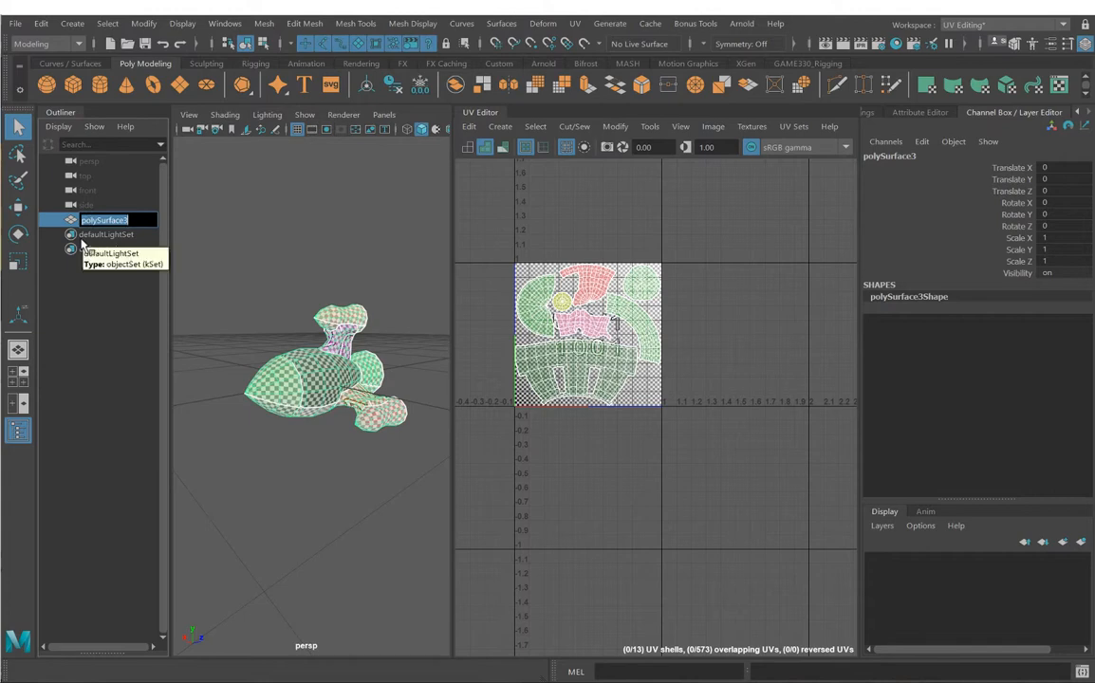
{"action": "type", "text": "HomingMissile"}
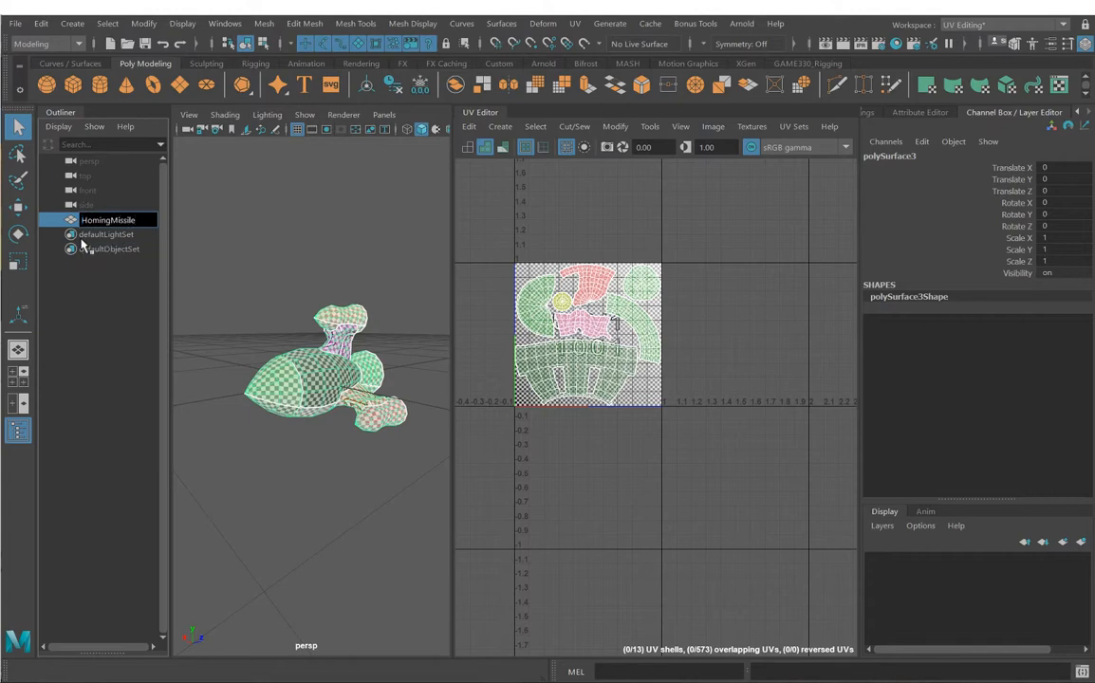
{"action": "key", "text": "Return"}
{"action": "left_click", "coordinate": [18, 432]}
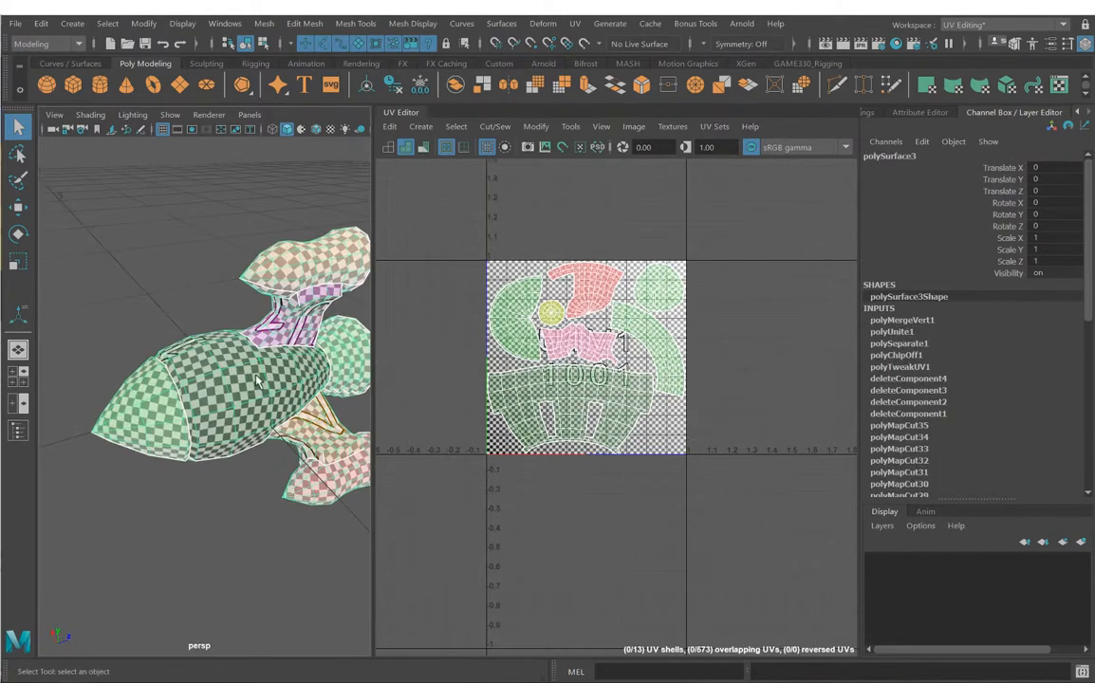
Step: Delete the construction history of the combined missile mesh
{"action": "mouse_move", "coordinate": [256, 323]}
{"action": "left_mouse_down", "text": "alt"}
{"action": "mouse_move", "coordinate": [220, 307]}
{"action": "mouse_move", "coordinate": [54, 378]}
{"action": "mouse_move", "coordinate": [144, 330]}
{"action": "mouse_move", "coordinate": [242, 313]}
{"action": "mouse_move", "coordinate": [441, 313]}
{"action": "mouse_move", "coordinate": [384, 369]}
{"action": "mouse_move", "coordinate": [247, 343]}
{"action": "left_mouse_up", "text": "alt"}
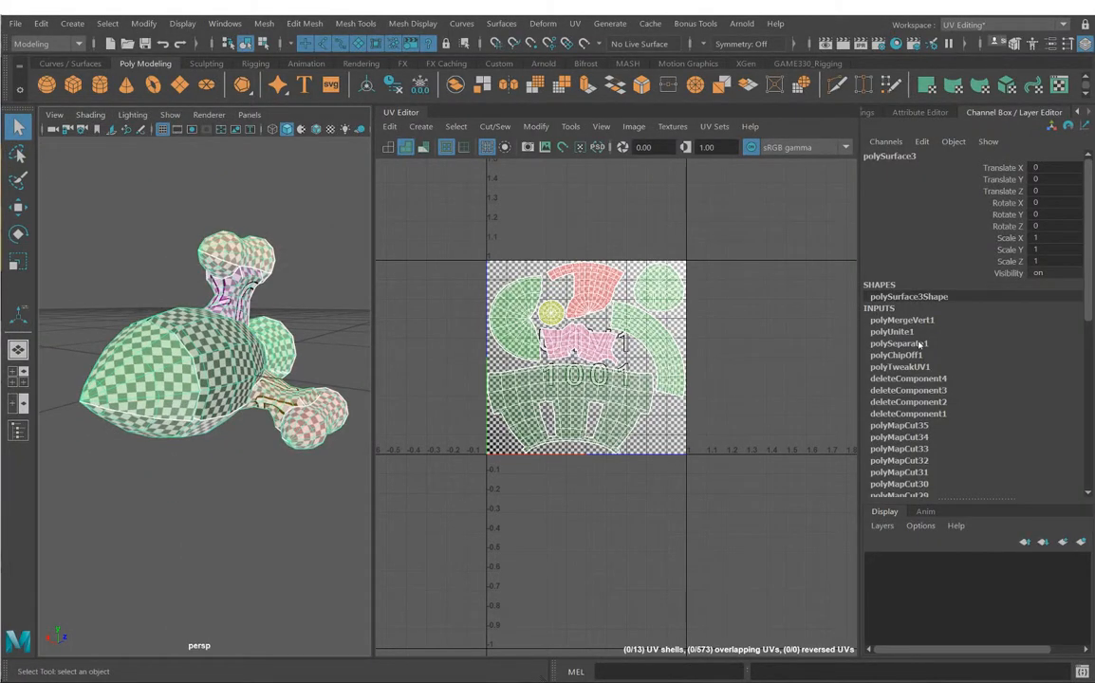
{"action": "scroll", "coordinate": [919, 345], "scroll_direction": "down", "scroll_amount": 10}
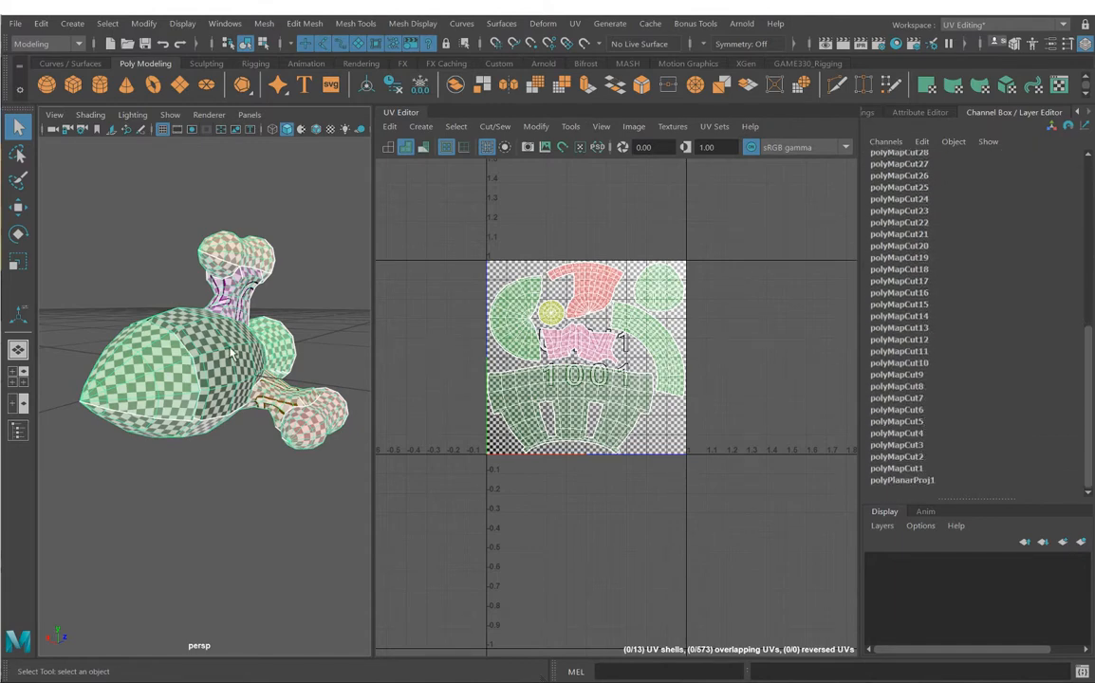
{"action": "key", "text": "alt+shift+d"}
{"action": "left_click_drag", "start_coordinate": [248, 330], "coordinate": [340, 329], "text": "alt"}
{"action": "scroll", "coordinate": [573, 311], "scroll_direction": "up", "scroll_amount": 5}
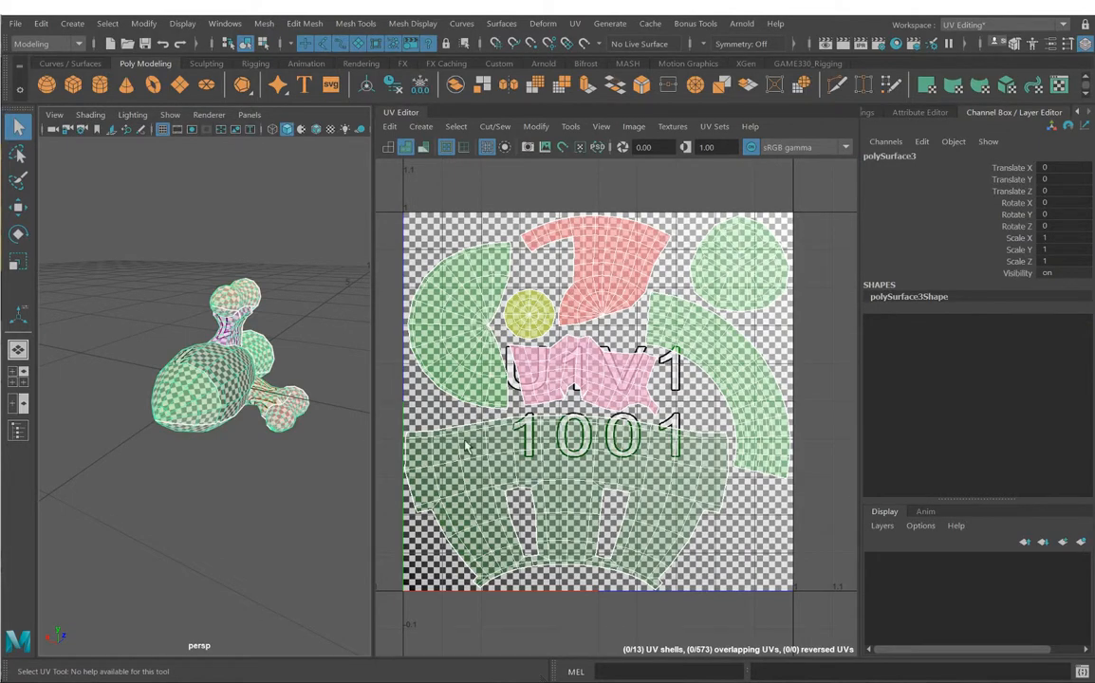
{"action": "middle_click_drag", "start_coordinate": [465, 429], "coordinate": [472, 358], "text": "alt"}
{"action": "left_click_drag", "start_coordinate": [334, 332], "coordinate": [161, 315], "text": "alt"}
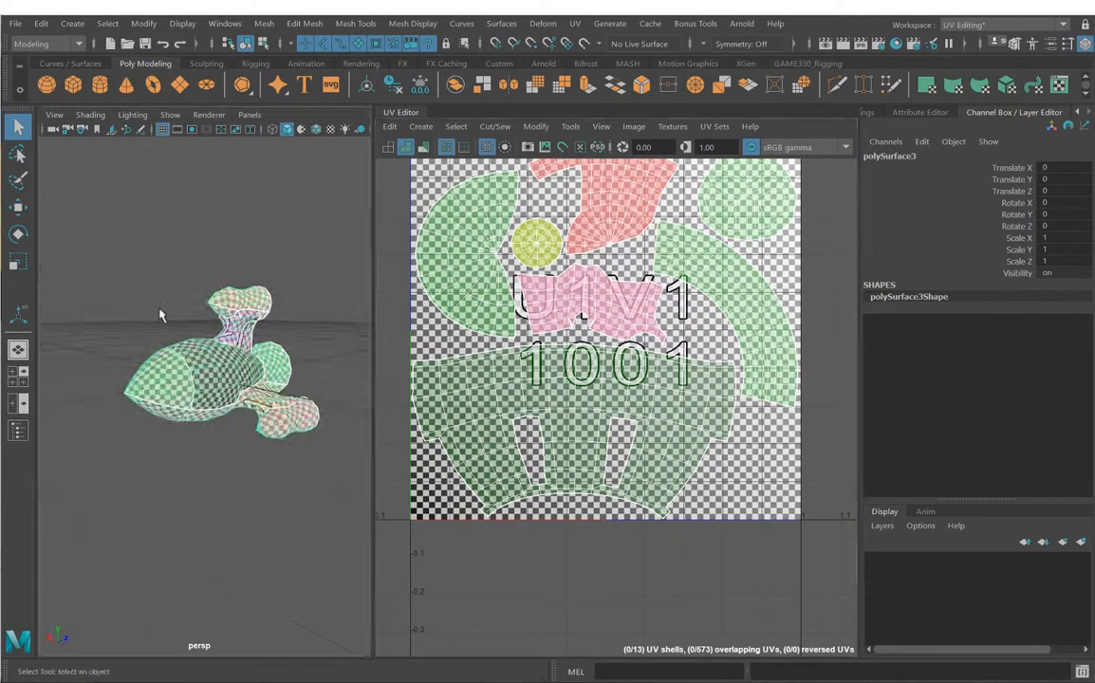